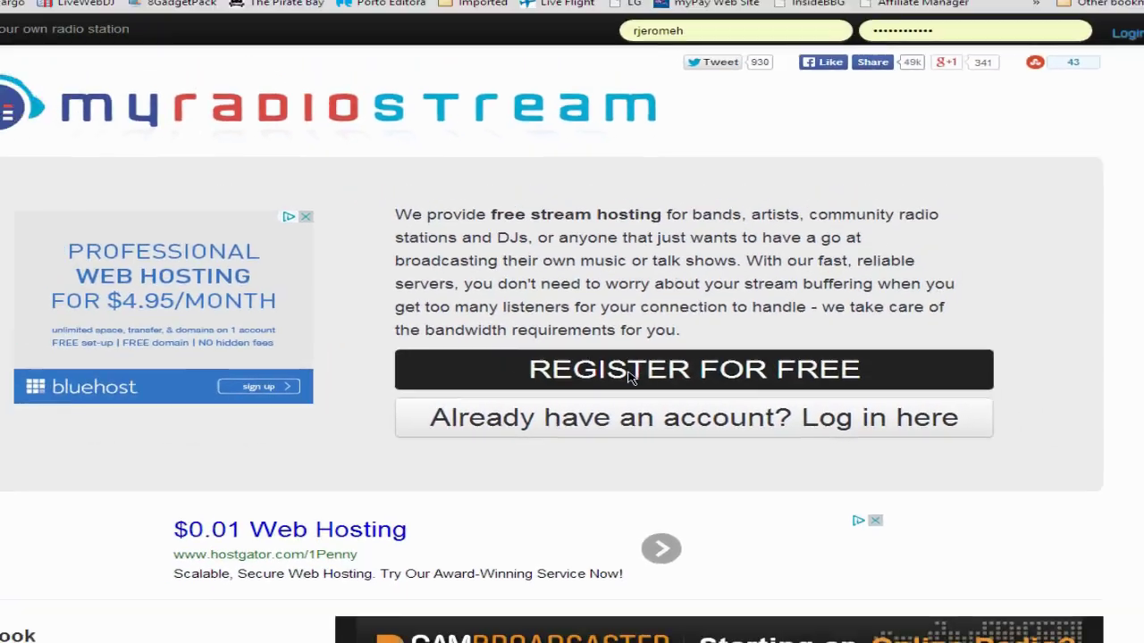
- Open the free registration form and fill in the username, account password and e-mail address
click(475, 344)
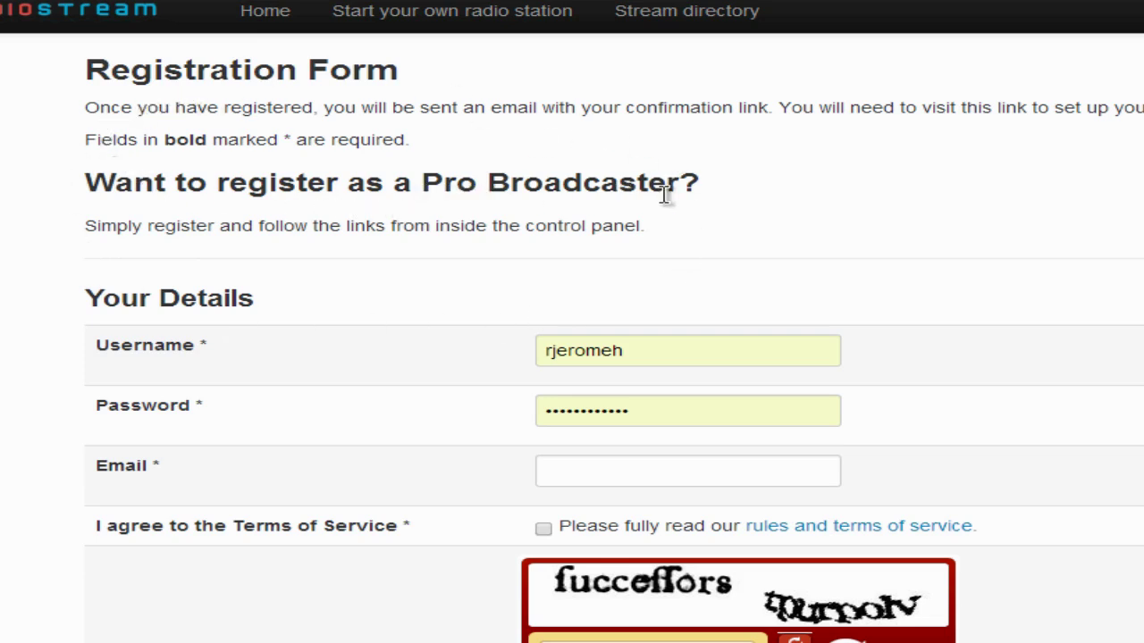
scroll(664, 191, down, 3)
scroll(625, 98, down, 3)
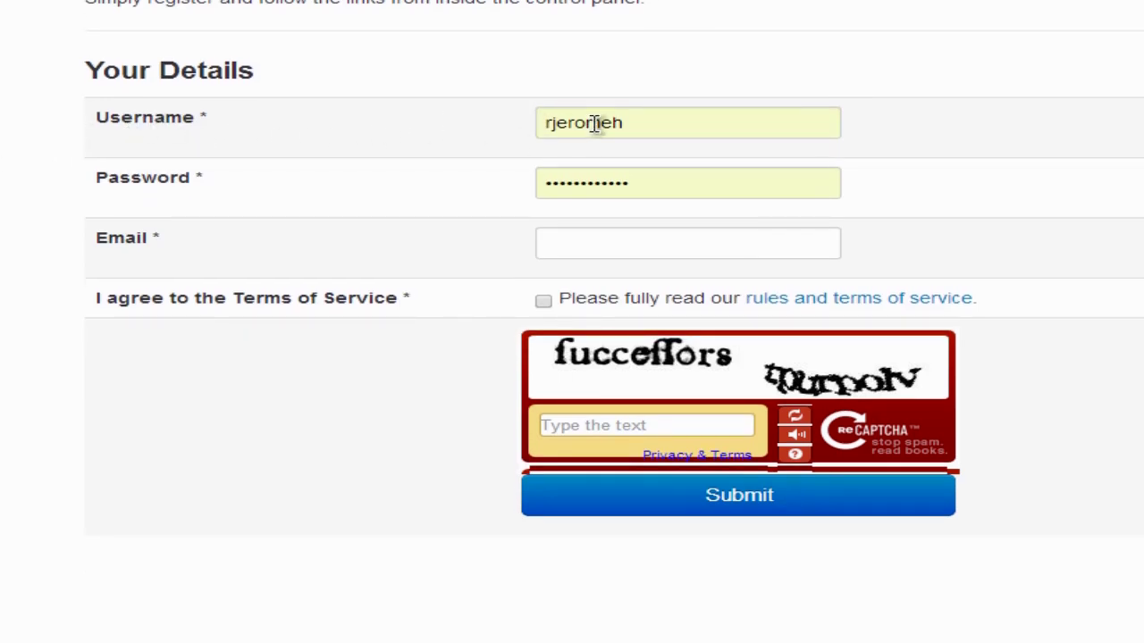
drag(622, 123, 458, 117)
text(ronniej)
click(689, 177)
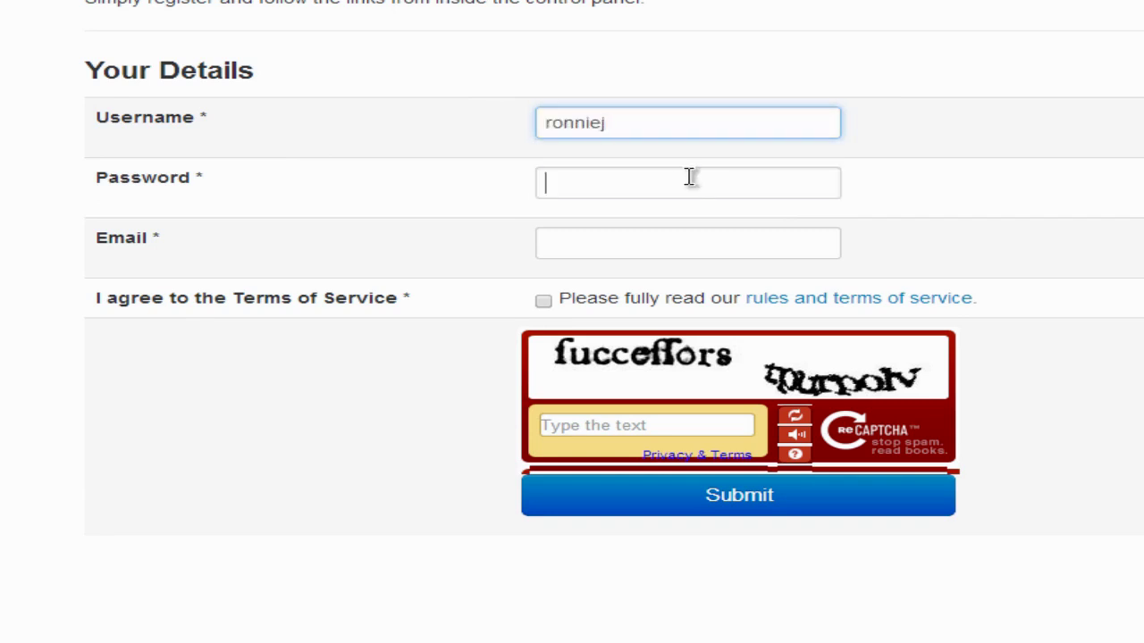
key(ctrl+v)
key(Tab)
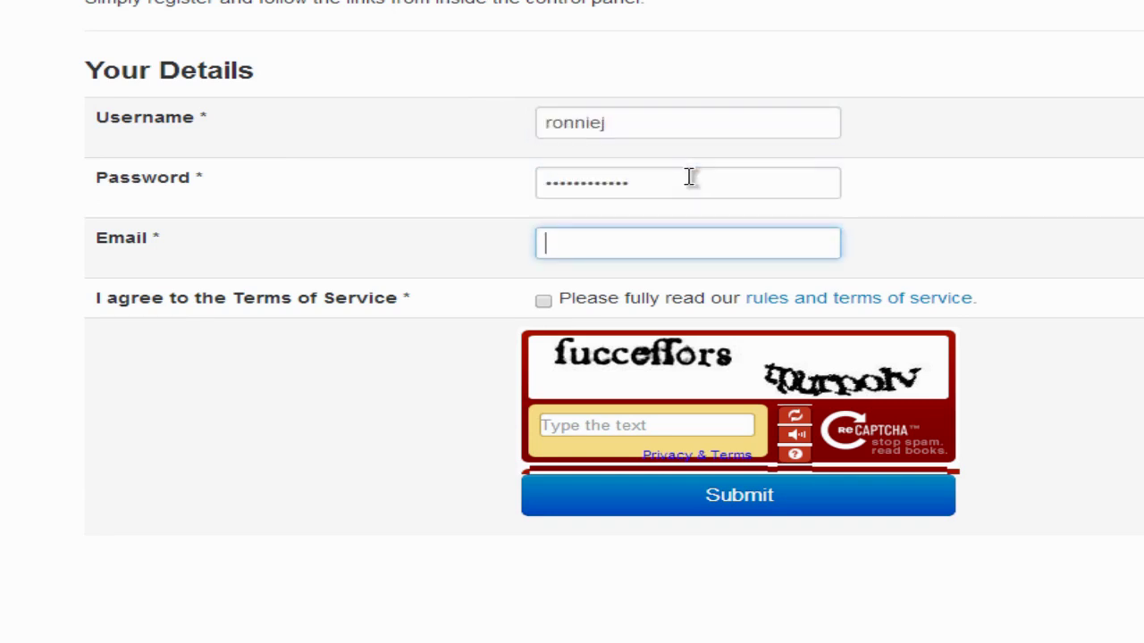
key(ctrl+v)
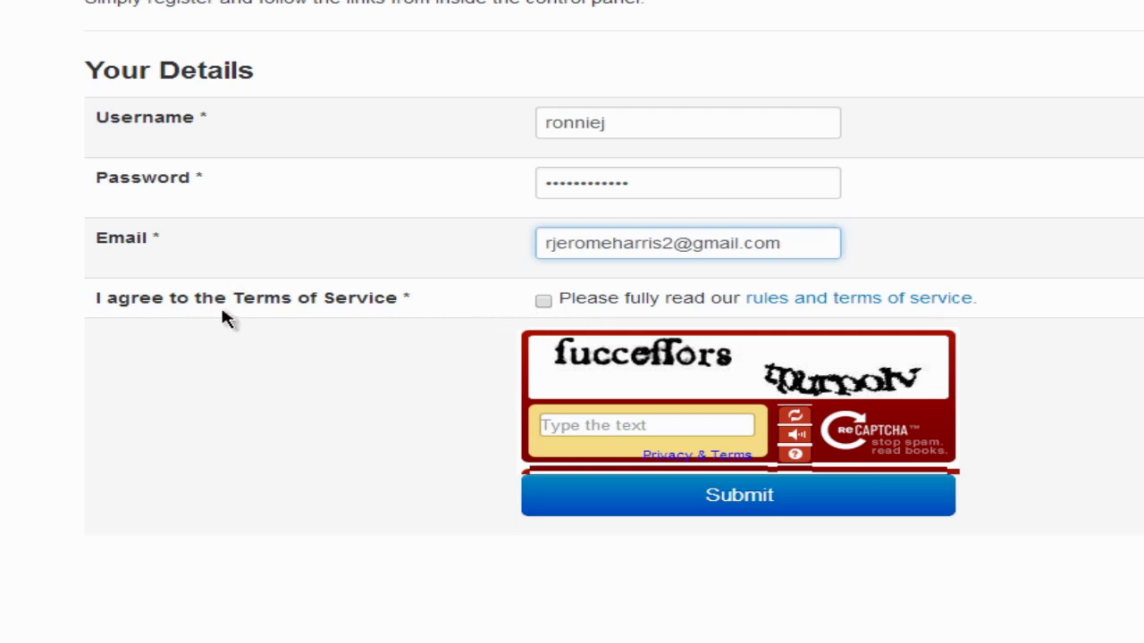
- Agree to the Terms of Service, enter the CAPTCHA text and submit the registration
click(543, 301)
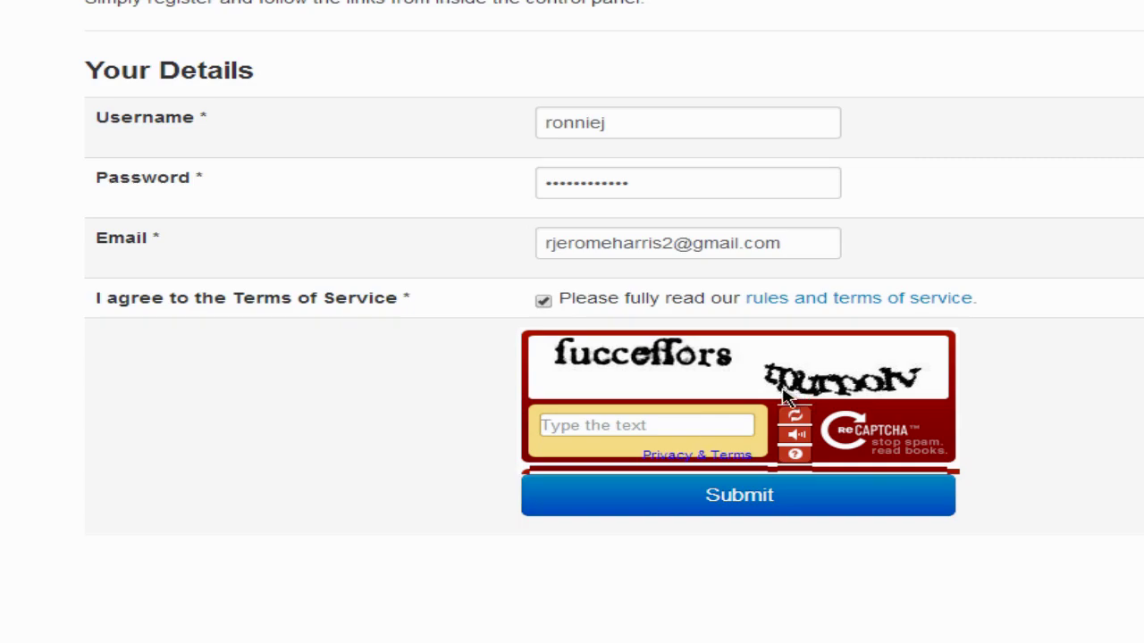
click(670, 425)
text(fucceffors tpurpolv)
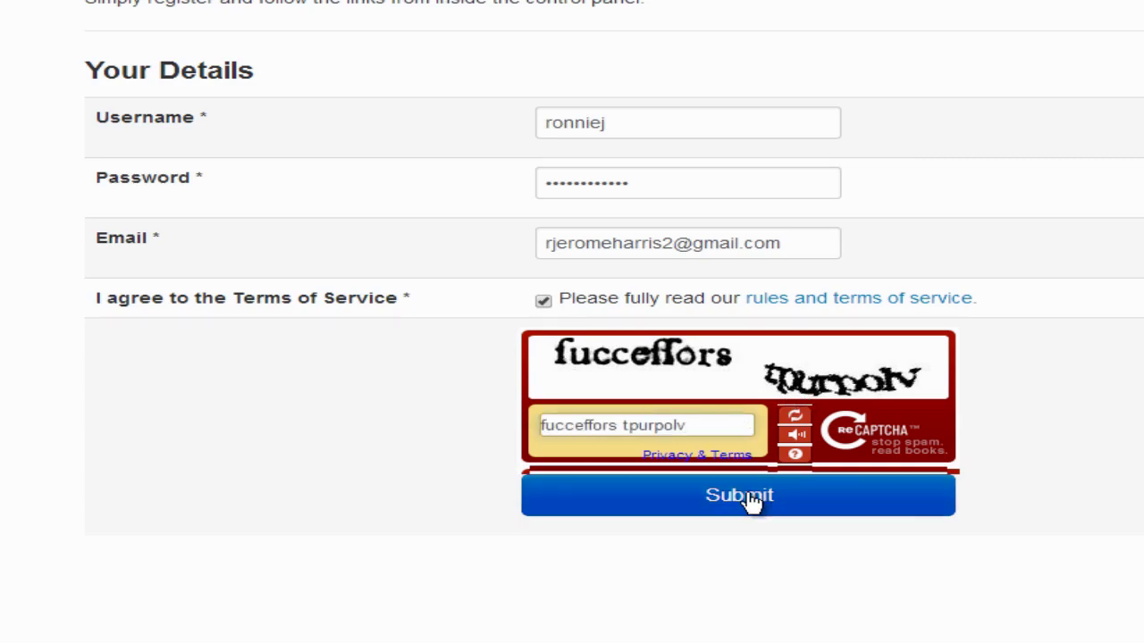
click(715, 508)
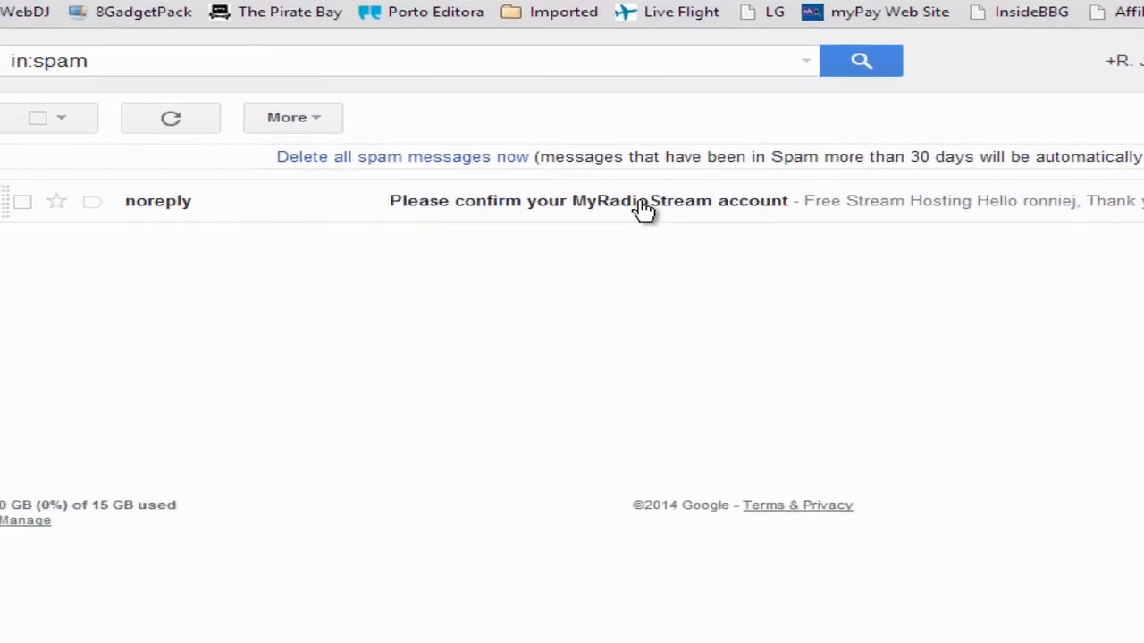
- In Gmail's spam folder, open the MyRadioStream account confirmation message and follow its confirmation link
click(642, 218)
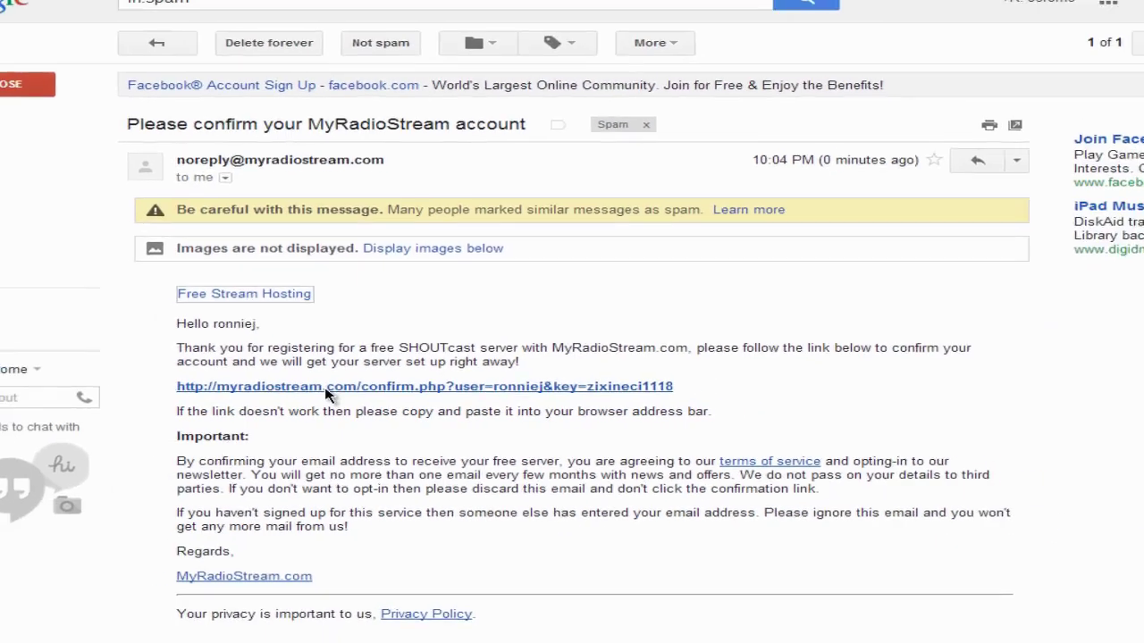
click(306, 384)
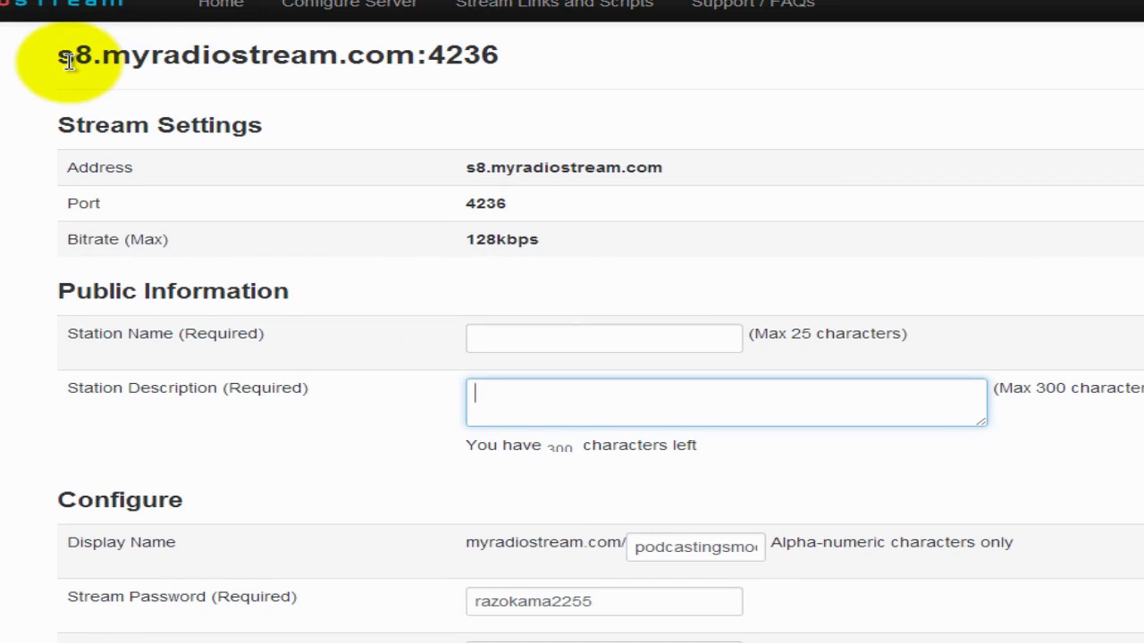
- Examine the server address and port in the heading of the server configuration page
drag(57, 56, 503, 69)
click(517, 67)
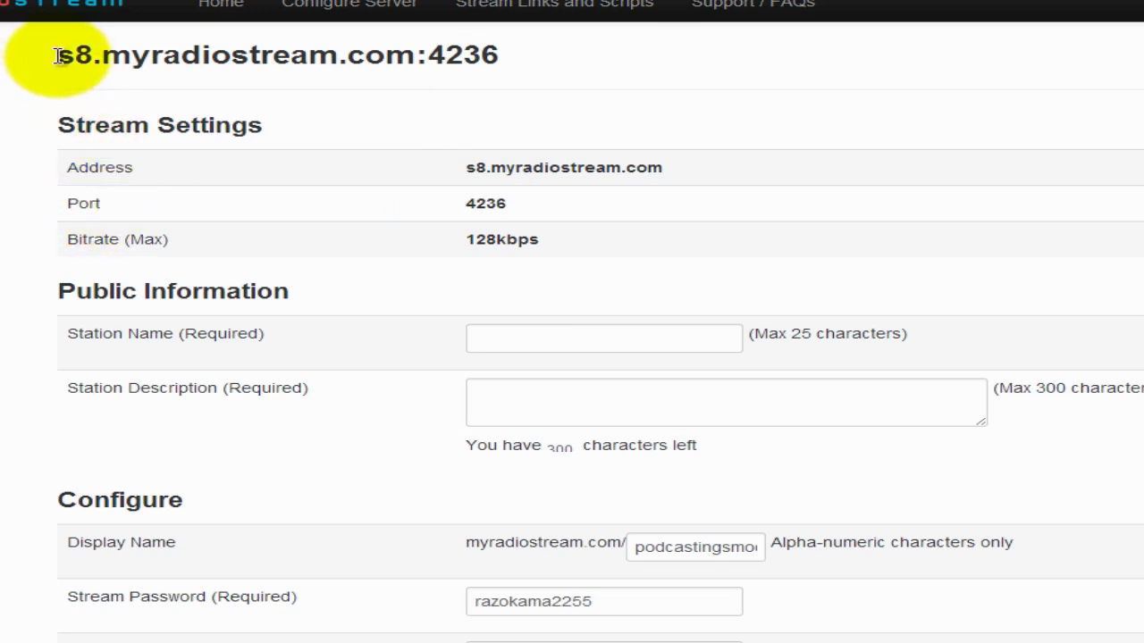
drag(60, 56, 523, 69)
click(553, 67)
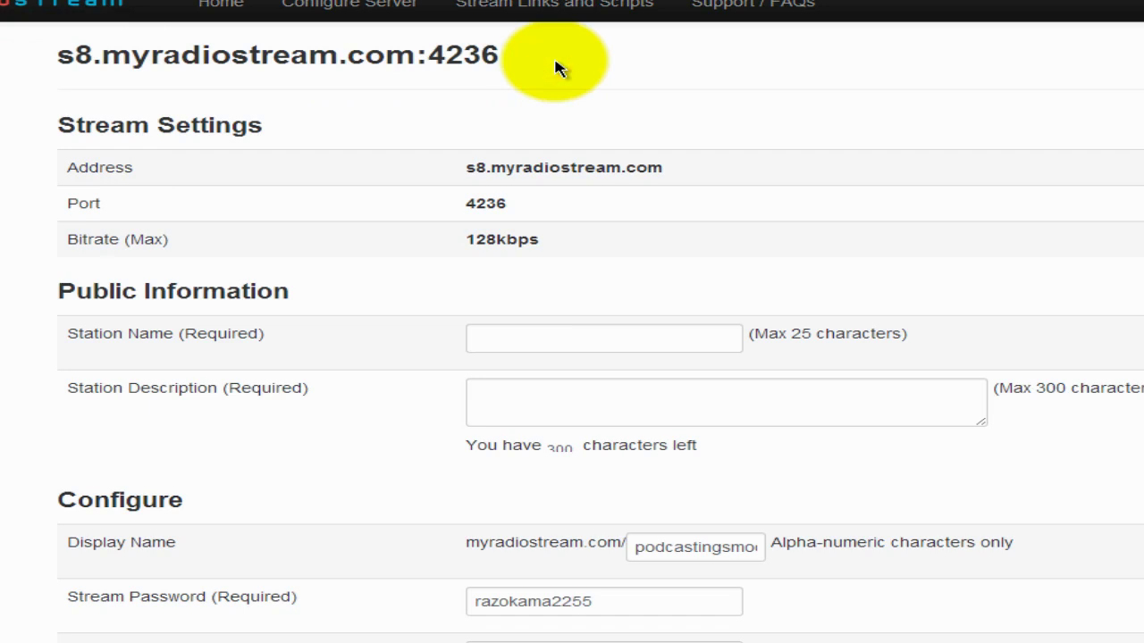
drag(59, 56, 546, 72)
click(546, 68)
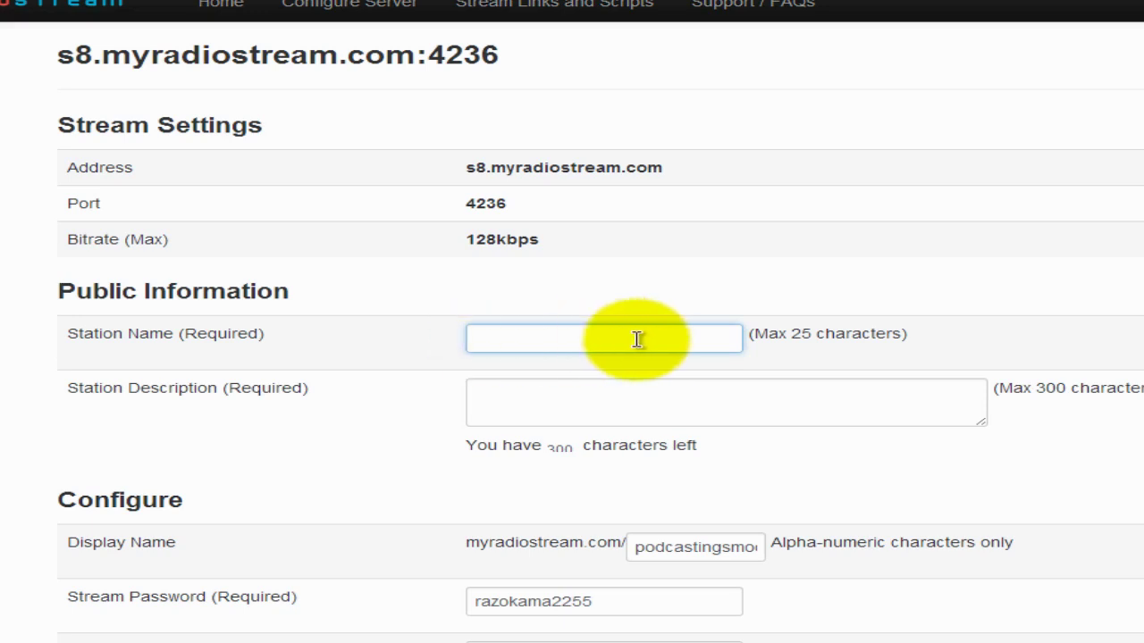
- Enter "Rock Music At Its Best" as the station name
click(526, 337)
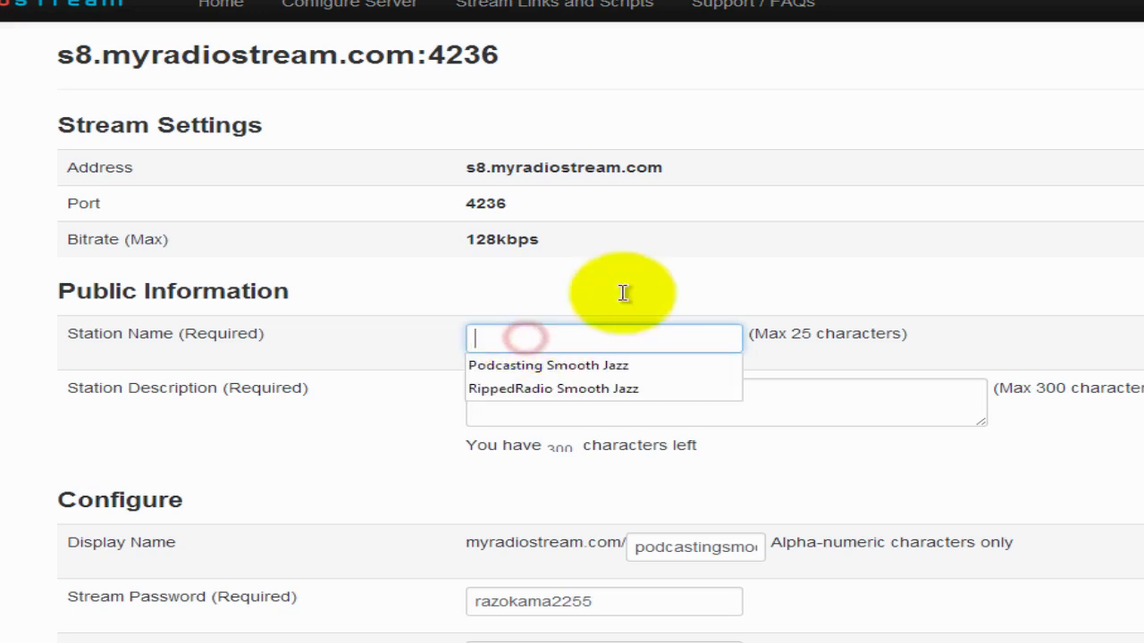
text(Rock Music At)
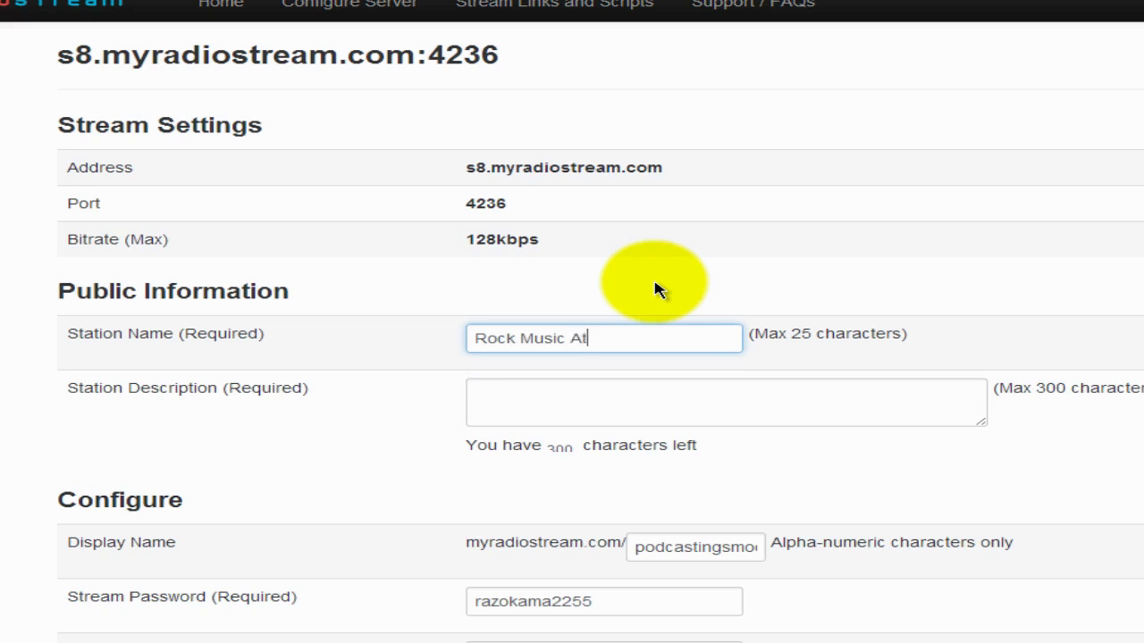
text( Its Best)
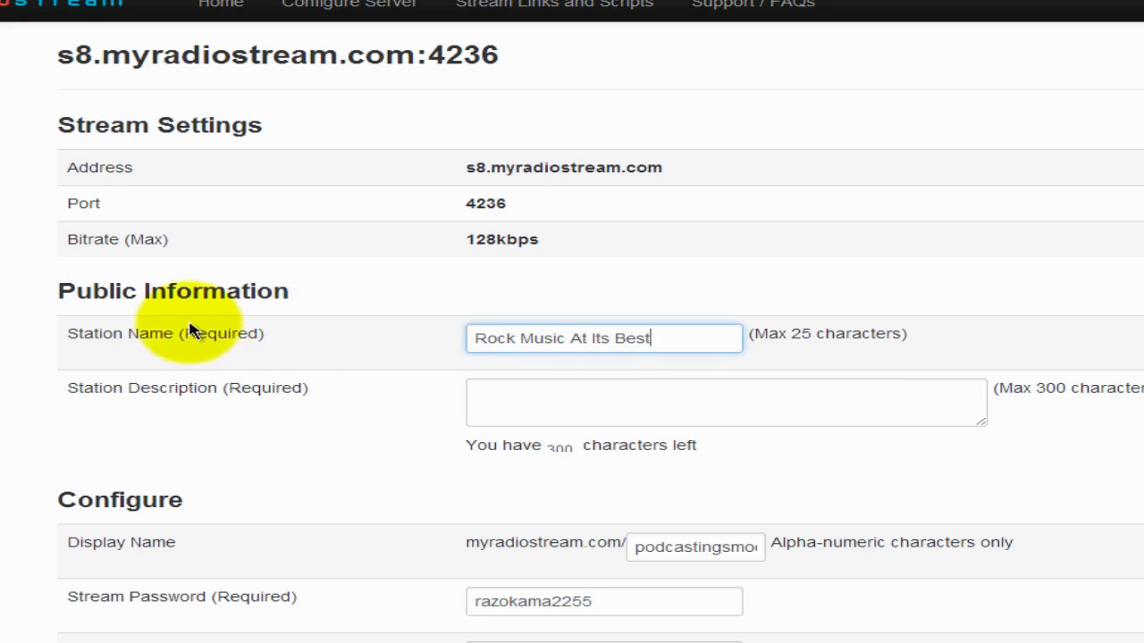
- Copy the station name "Rock Music At Its Best" into the station description
click(534, 385)
drag(700, 339, 462, 348)
right_click(546, 341)
click(608, 430)
click(469, 393)
key(ctrl+v)
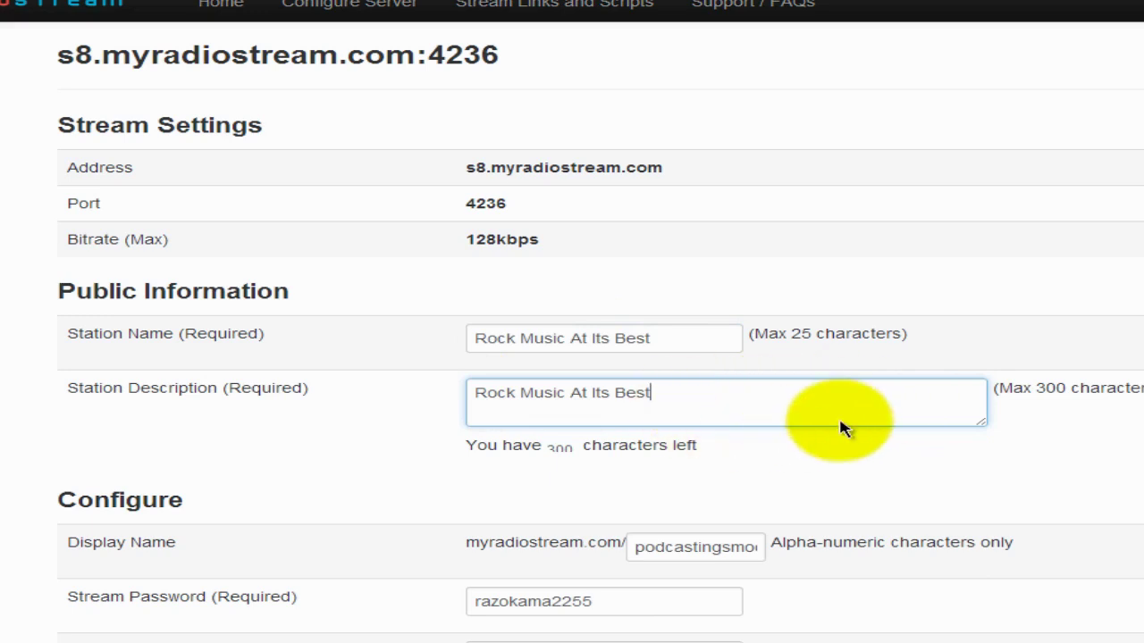
- Replace the display name in the station's web address with "rockbestmusic"
scroll(982, 447, down, 3)
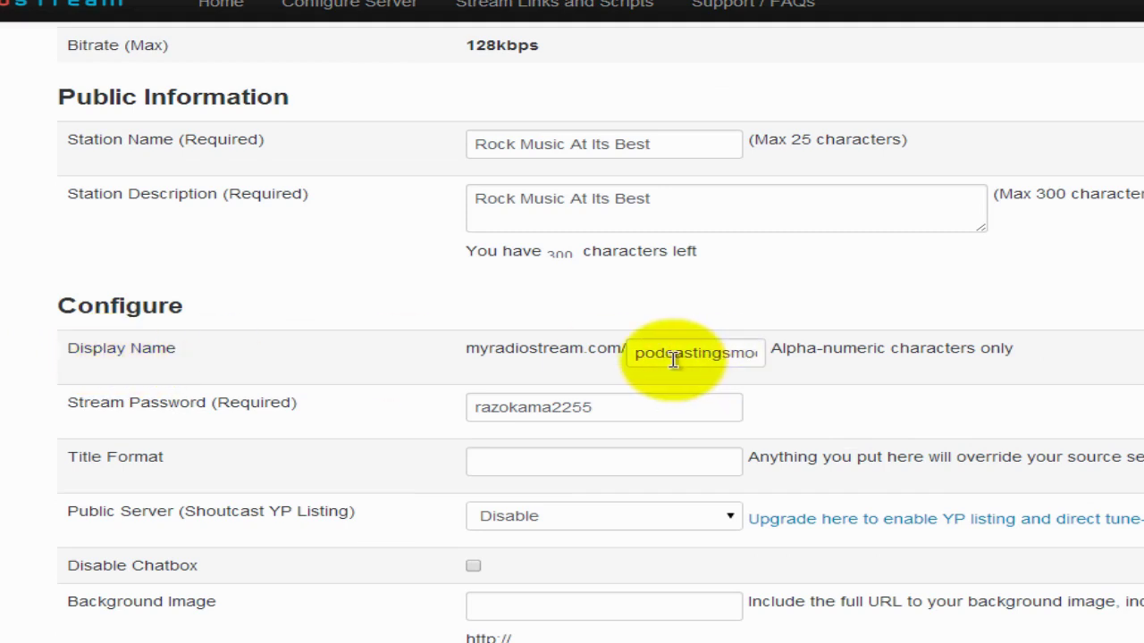
drag(634, 357, 820, 354)
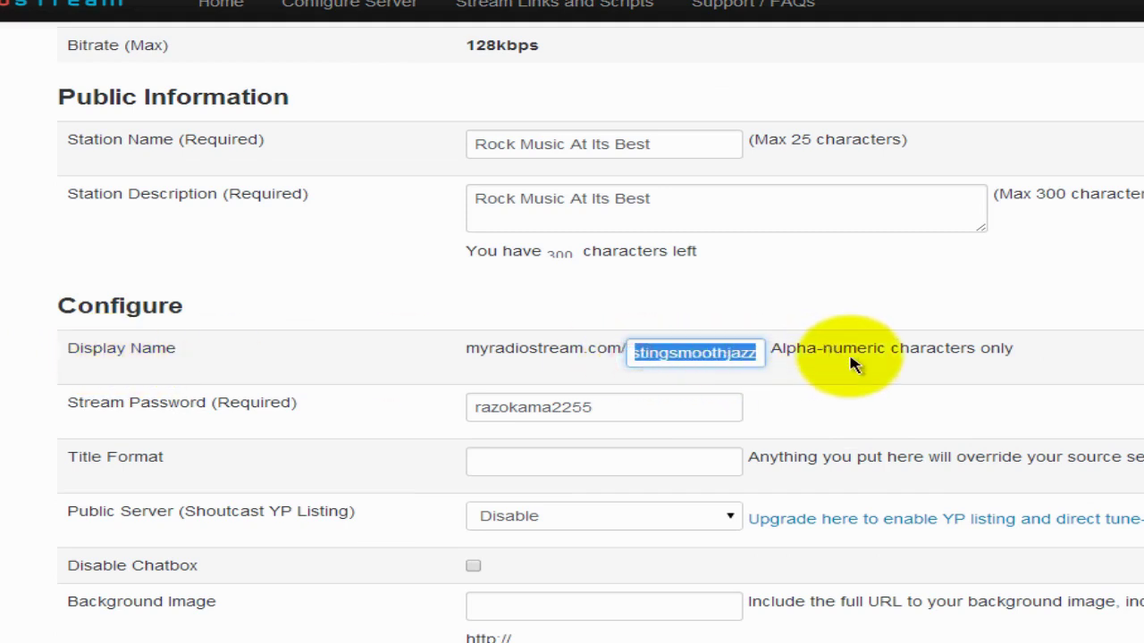
text(r)
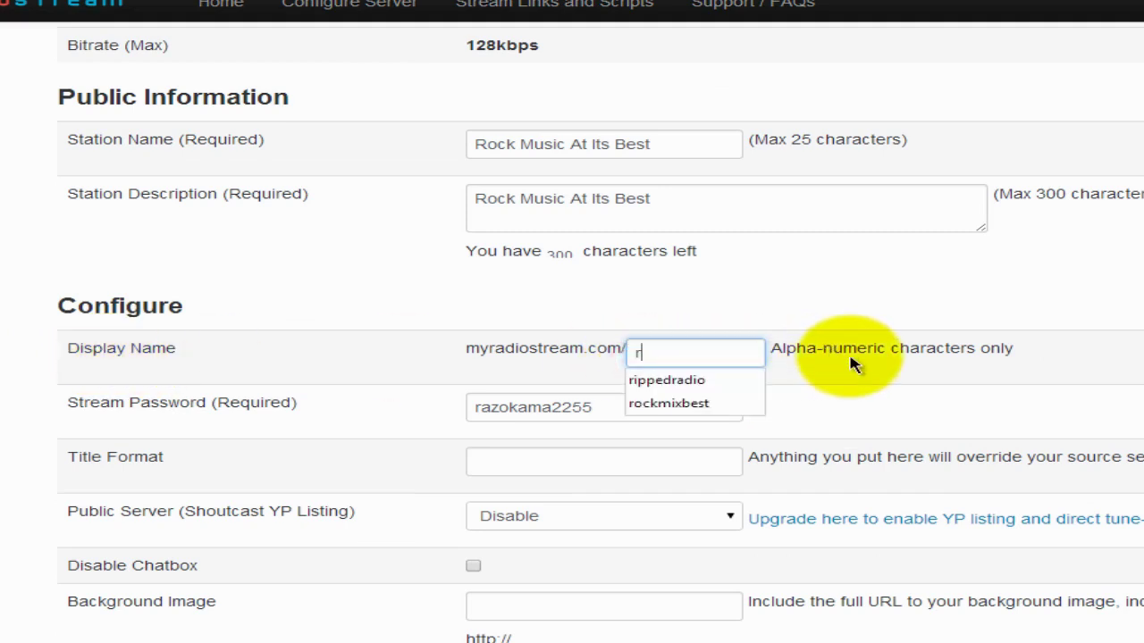
text(ockbestmusic)
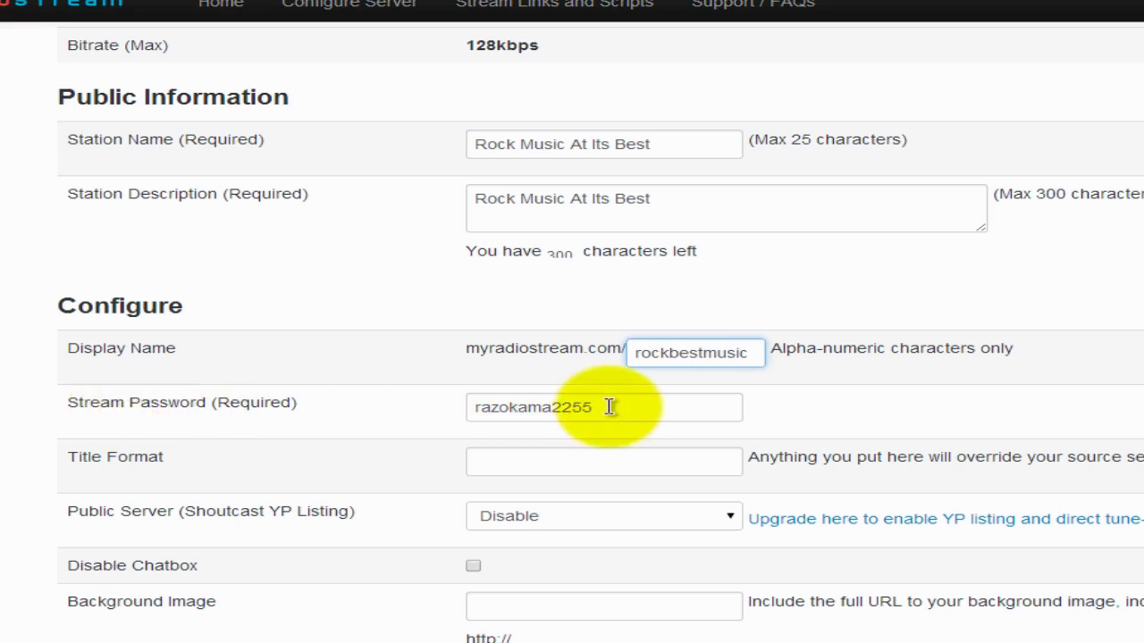
- Copy the station name "Rock Music At Its Best" into the title format
click(171, 459)
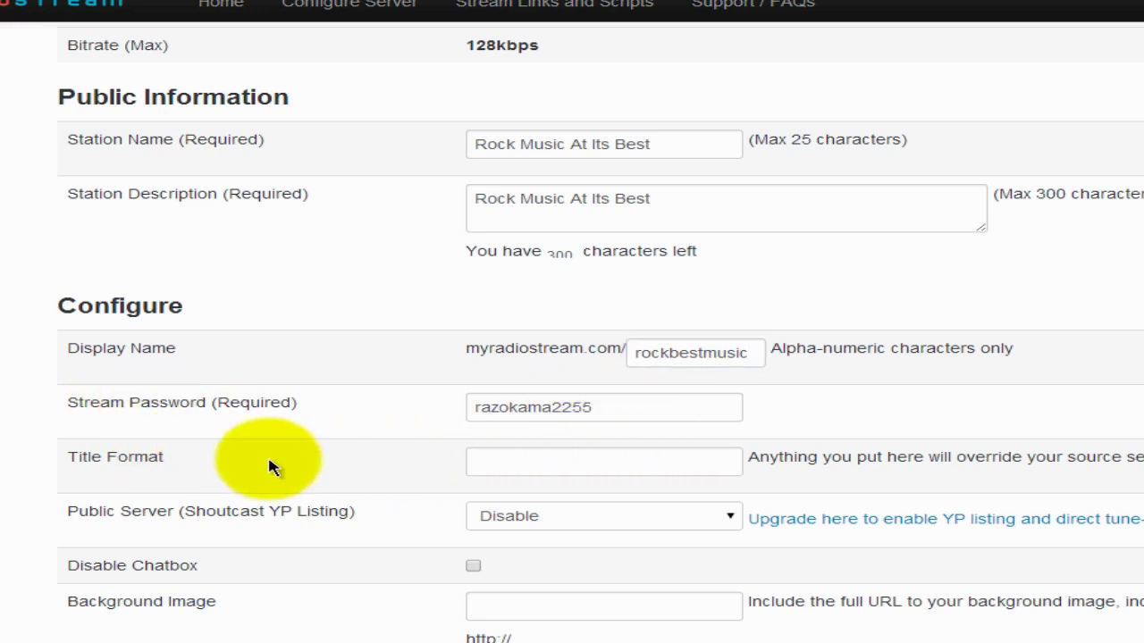
drag(689, 146, 485, 146)
right_click(527, 168)
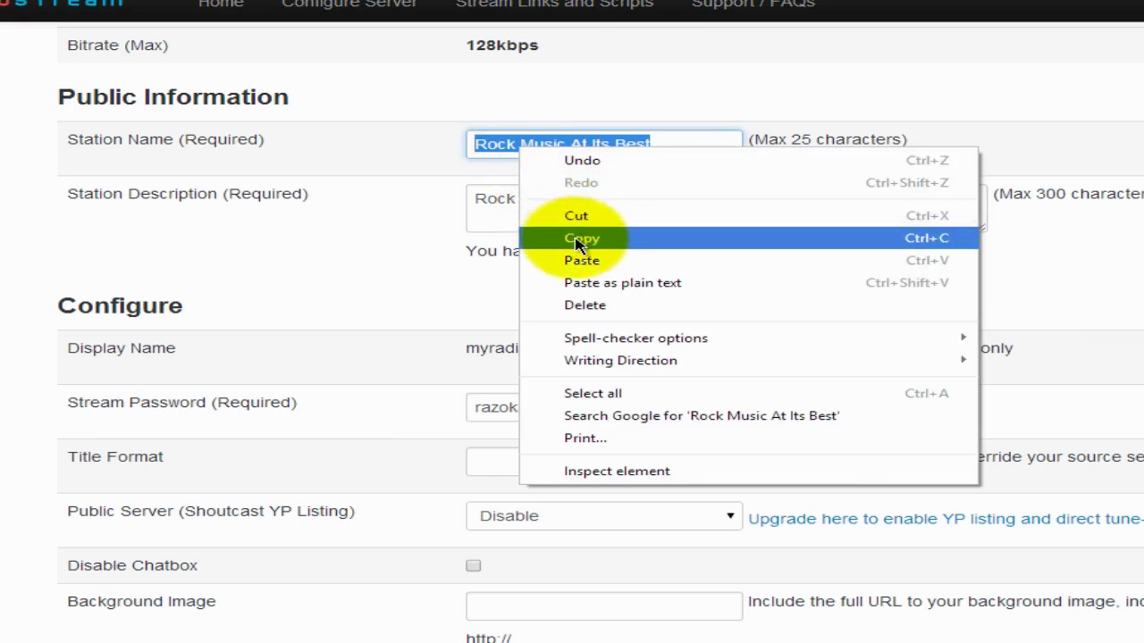
click(564, 238)
click(509, 461)
right_click(509, 461)
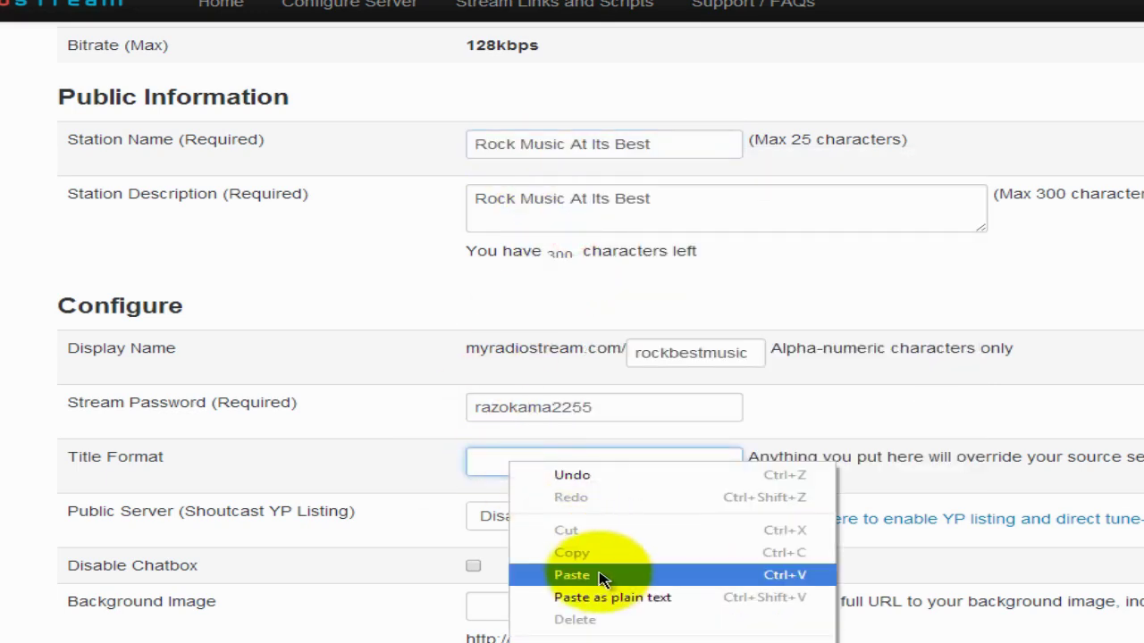
click(641, 576)
- Submit the station configuration and review the saved settings
scroll(572, 357, up, 2)
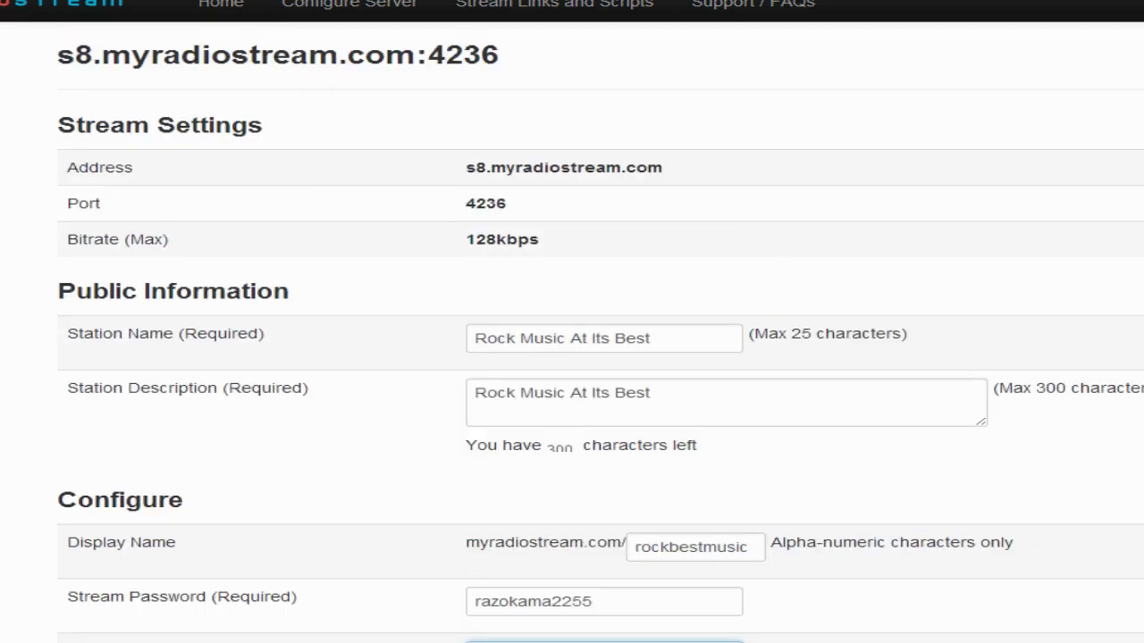
scroll(357, 307, down, 1)
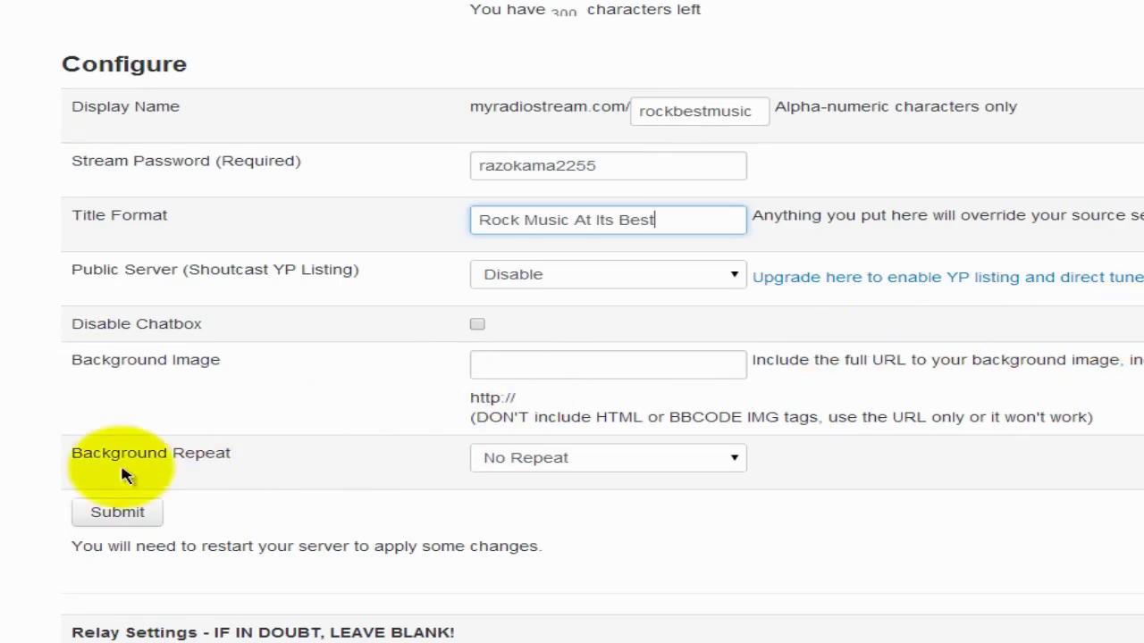
click(111, 519)
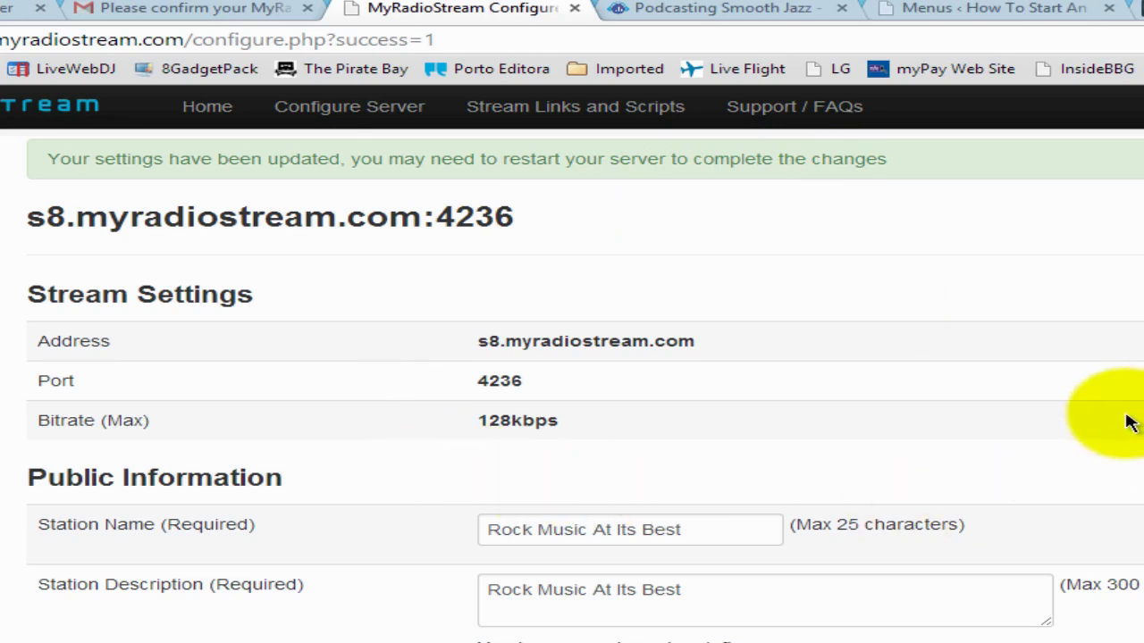
scroll(1136, 414, down, 5)
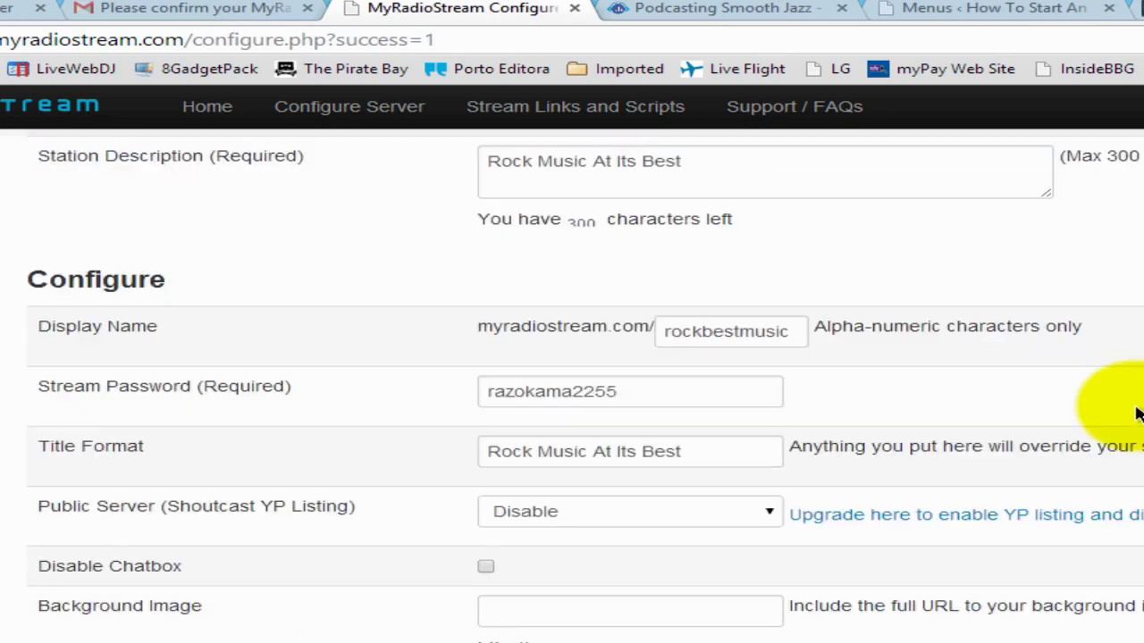
scroll(1136, 414, down, 4)
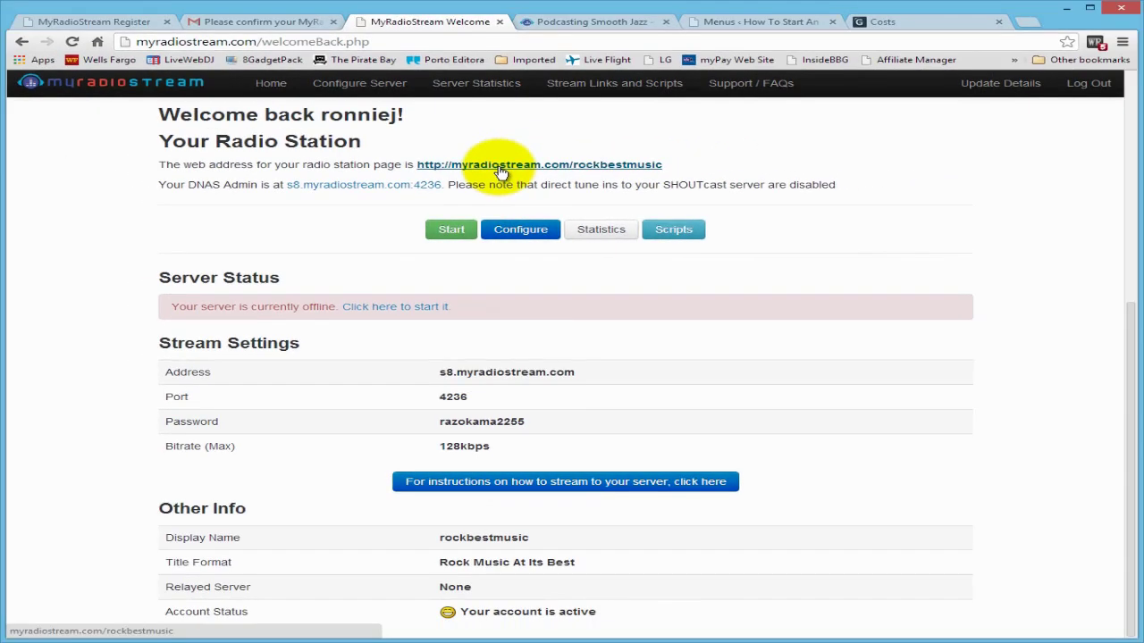
- Open the public rockbestmusic station page, look it over and try to play the stream
click(500, 170)
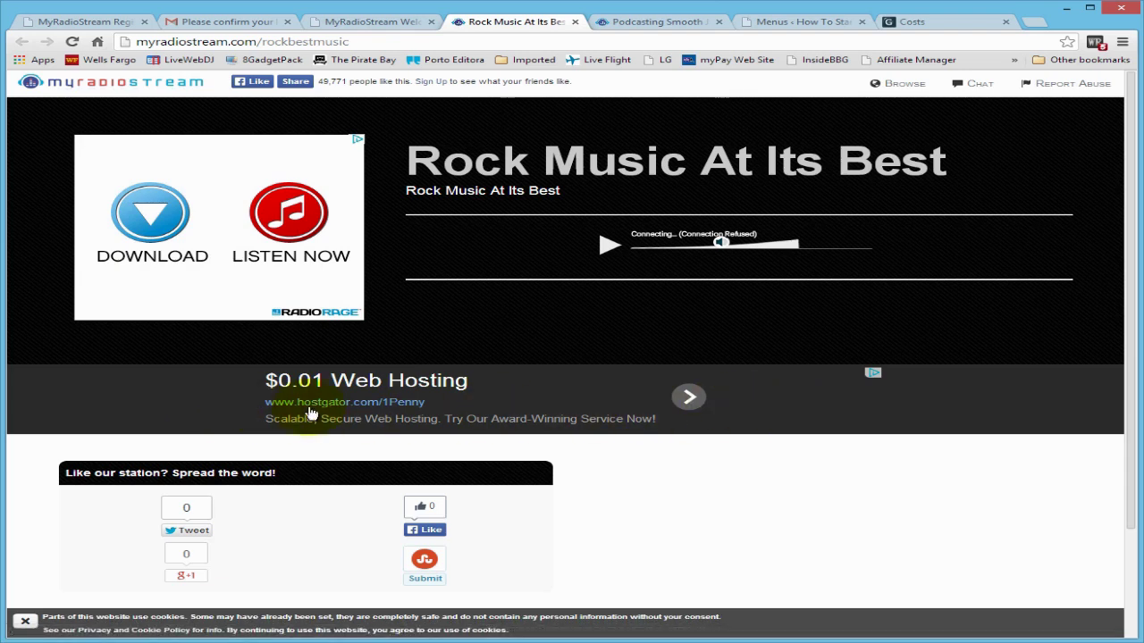
scroll(482, 507, down, 1)
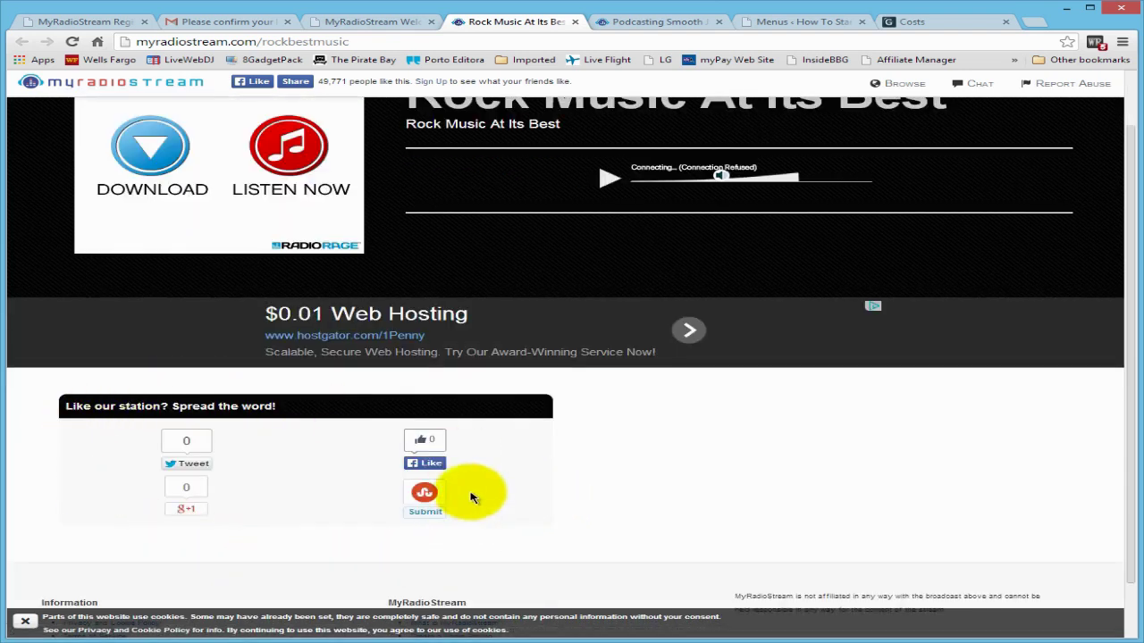
scroll(187, 447, up, 1)
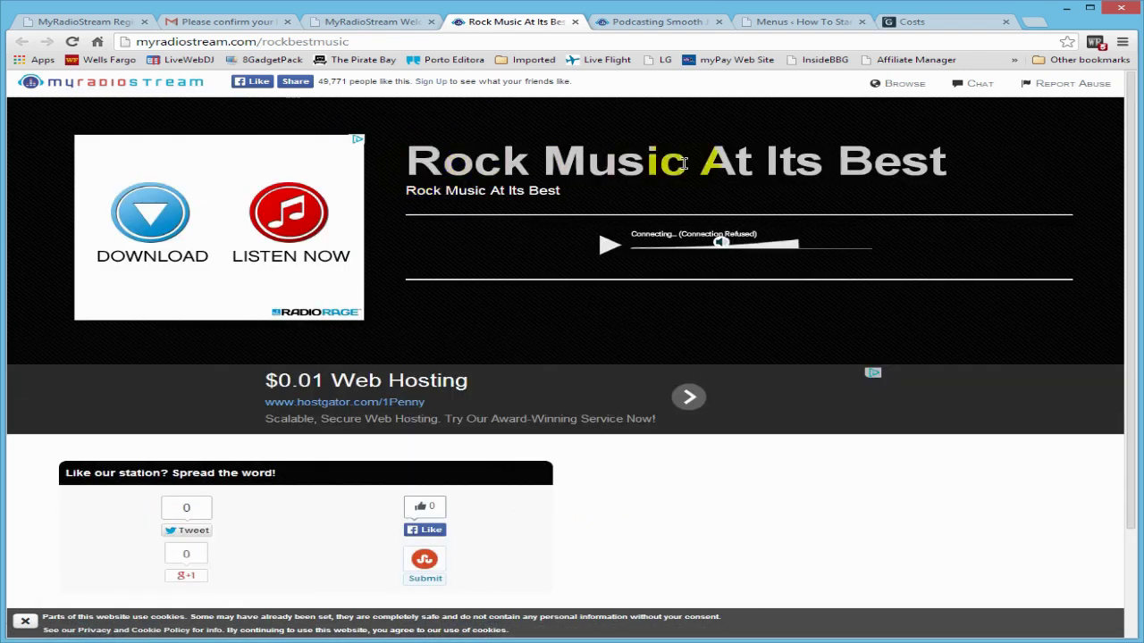
click(340, 160)
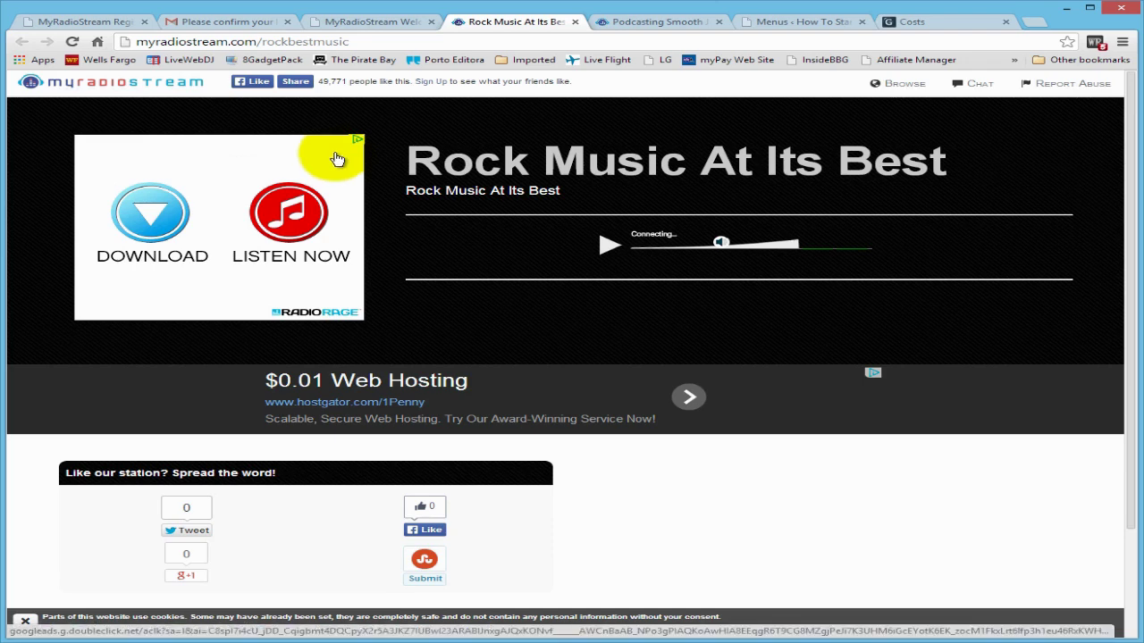
click(608, 243)
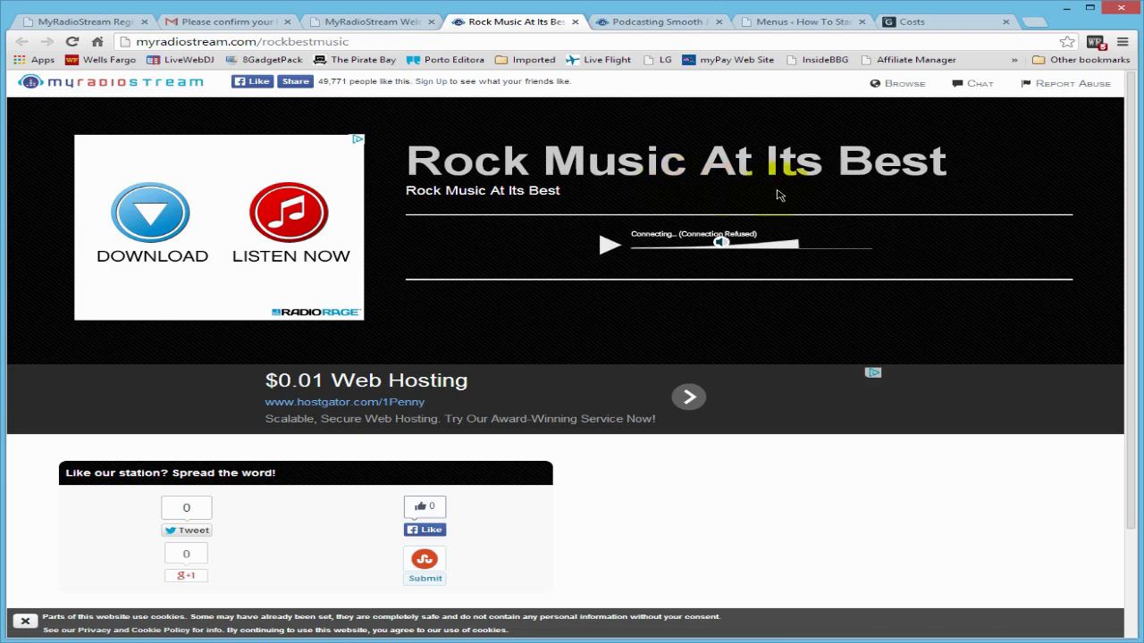
click(606, 245)
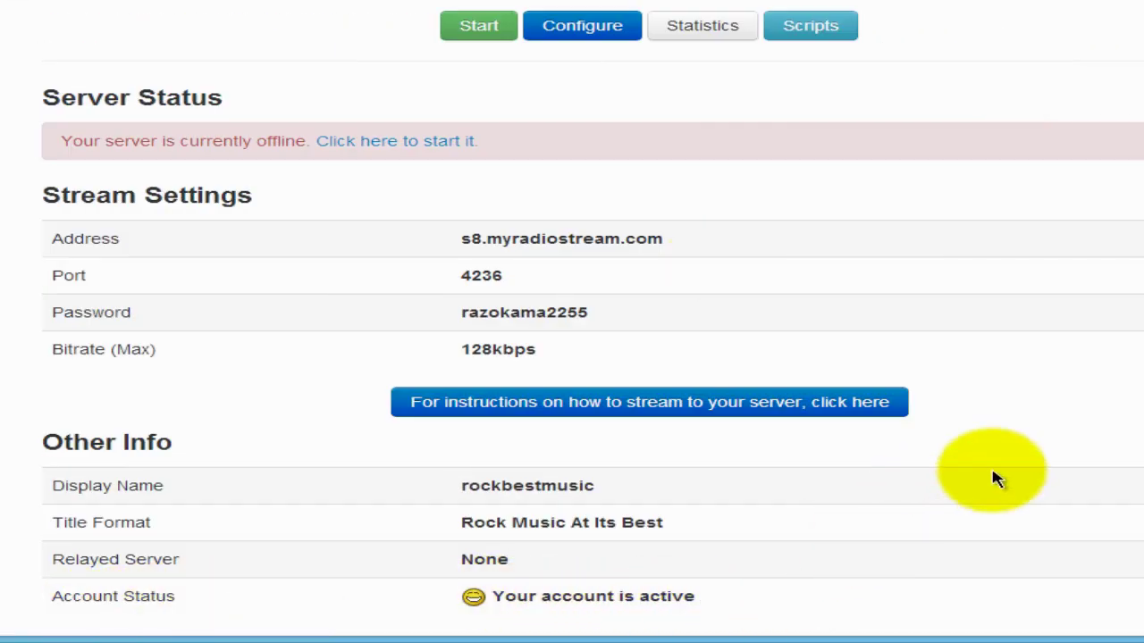
scroll(1090, 470, up, 3)
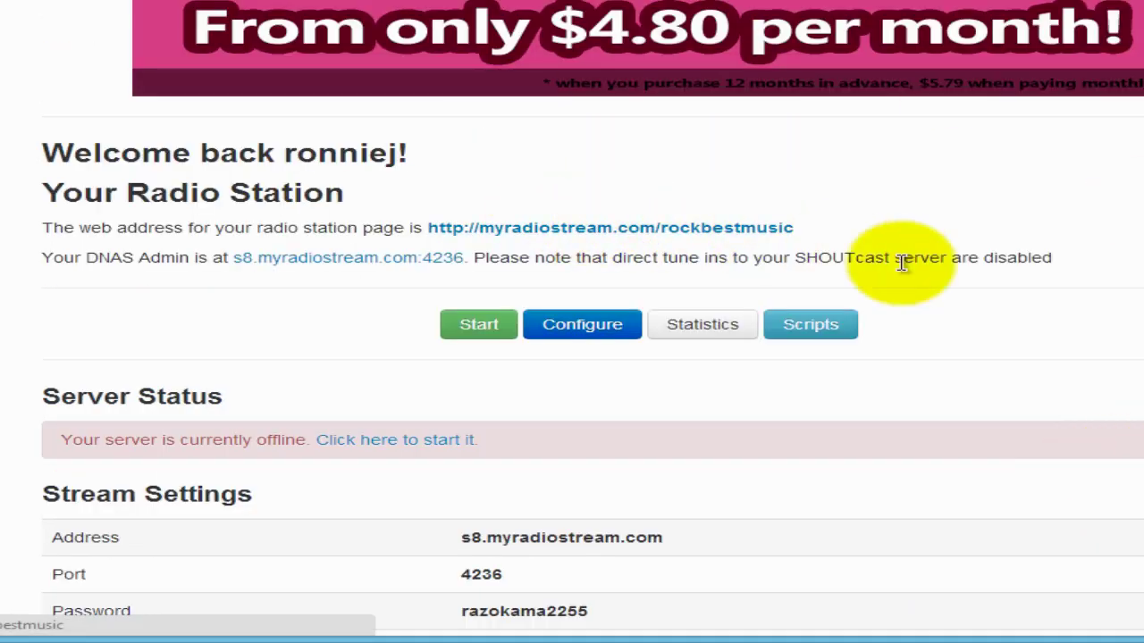
scroll(1026, 315, down, 1)
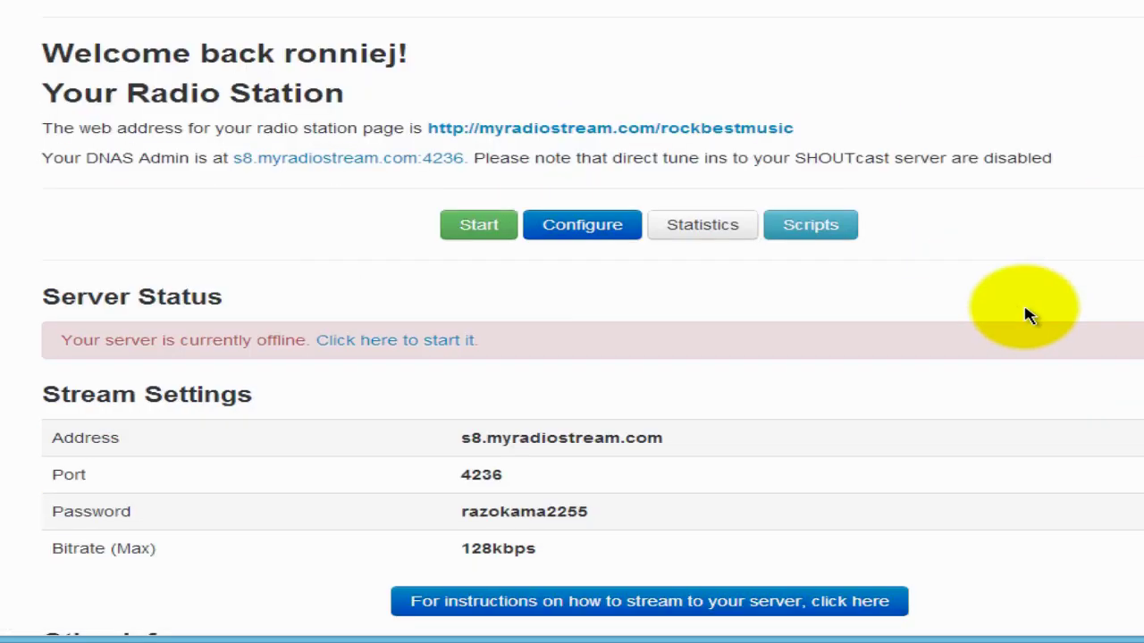
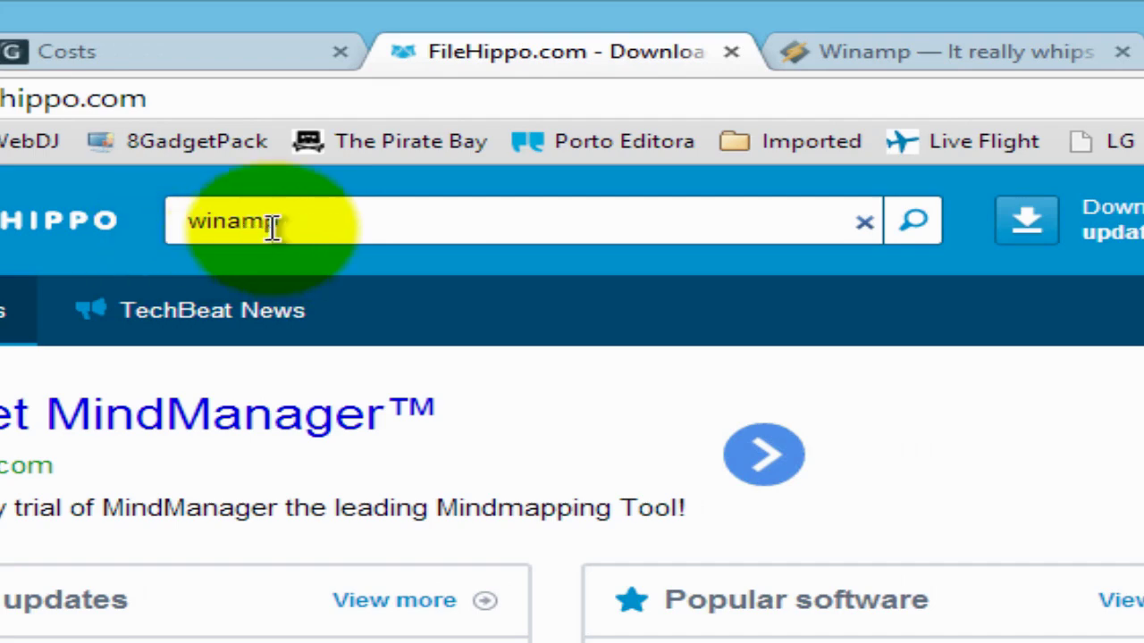
- Search FileHippo for "winamp" and download the latest version of Winamp 5.666 Full Build 3516
drag(294, 222, 80, 210)
text(winamp)
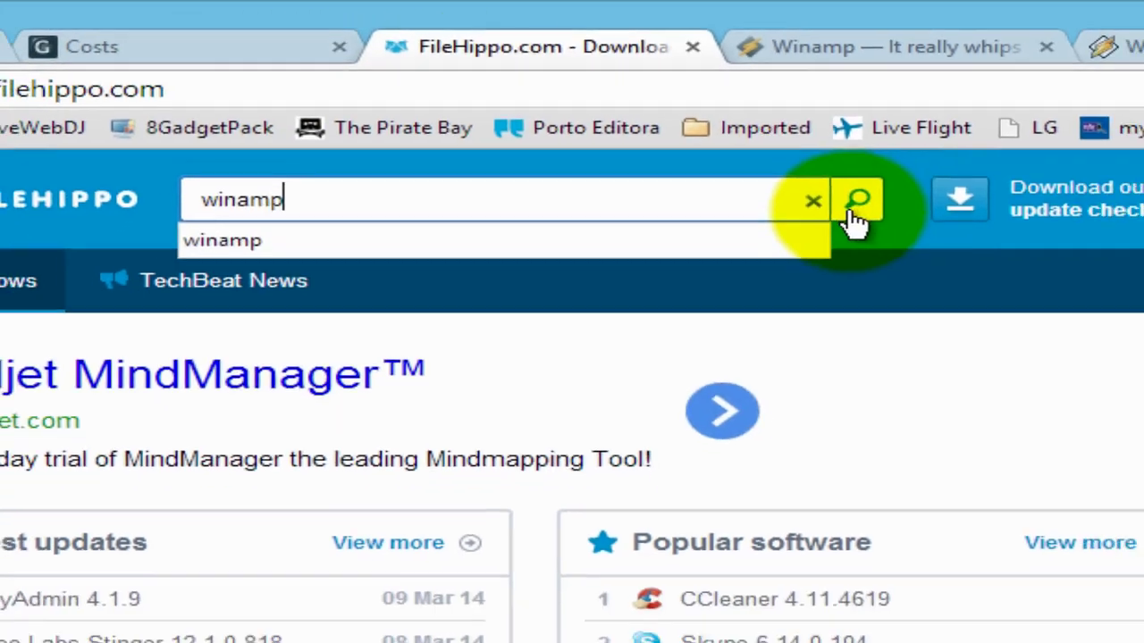
click(912, 220)
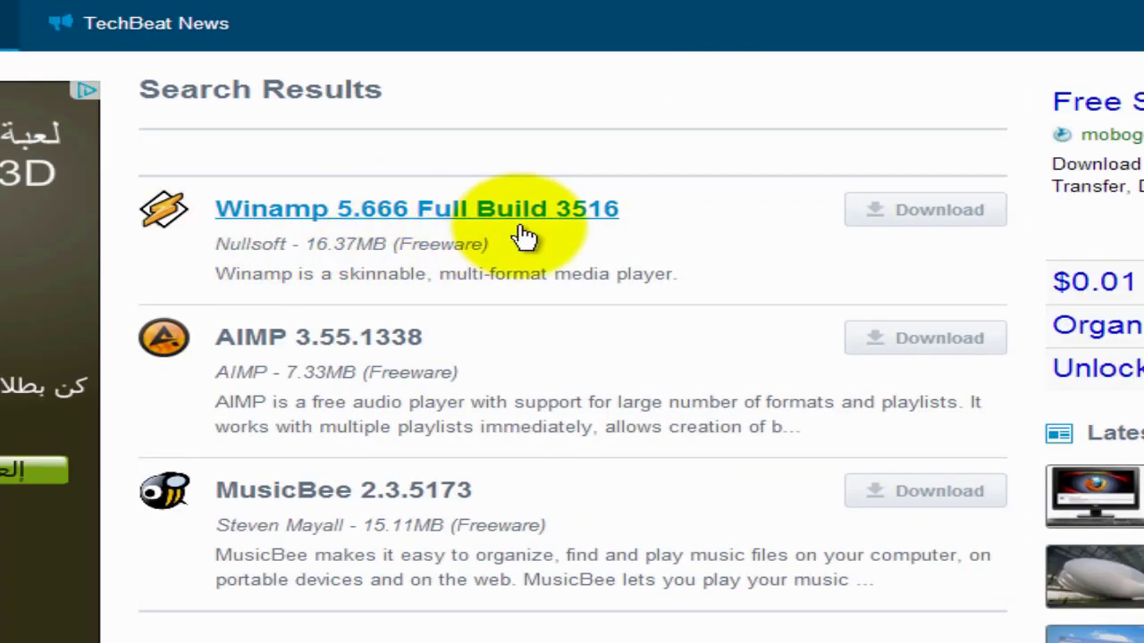
click(932, 216)
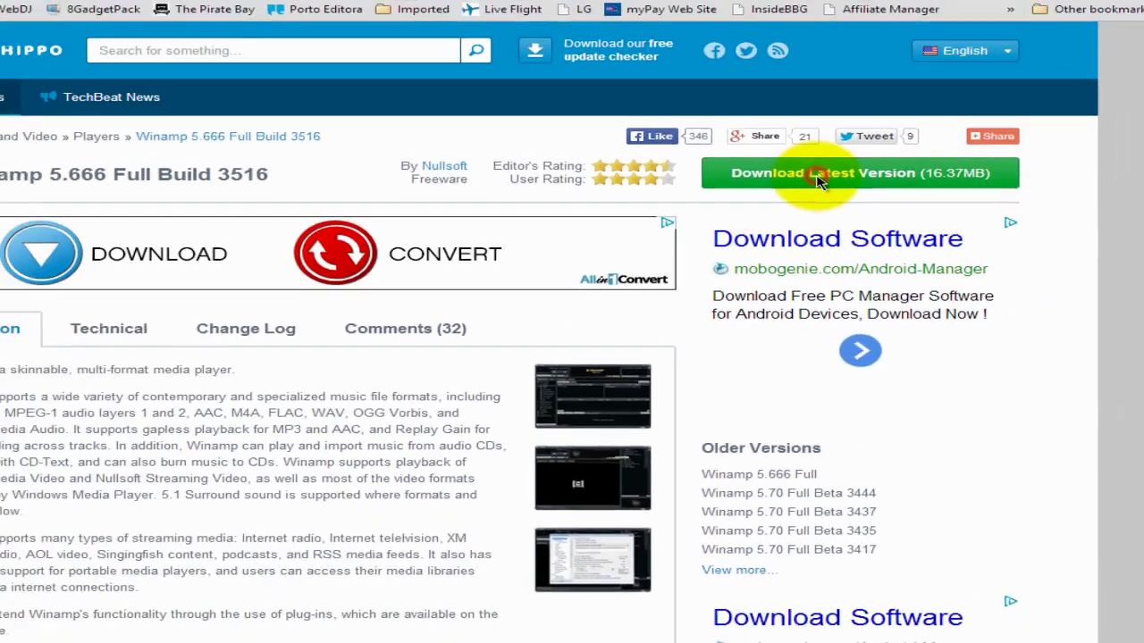
click(749, 145)
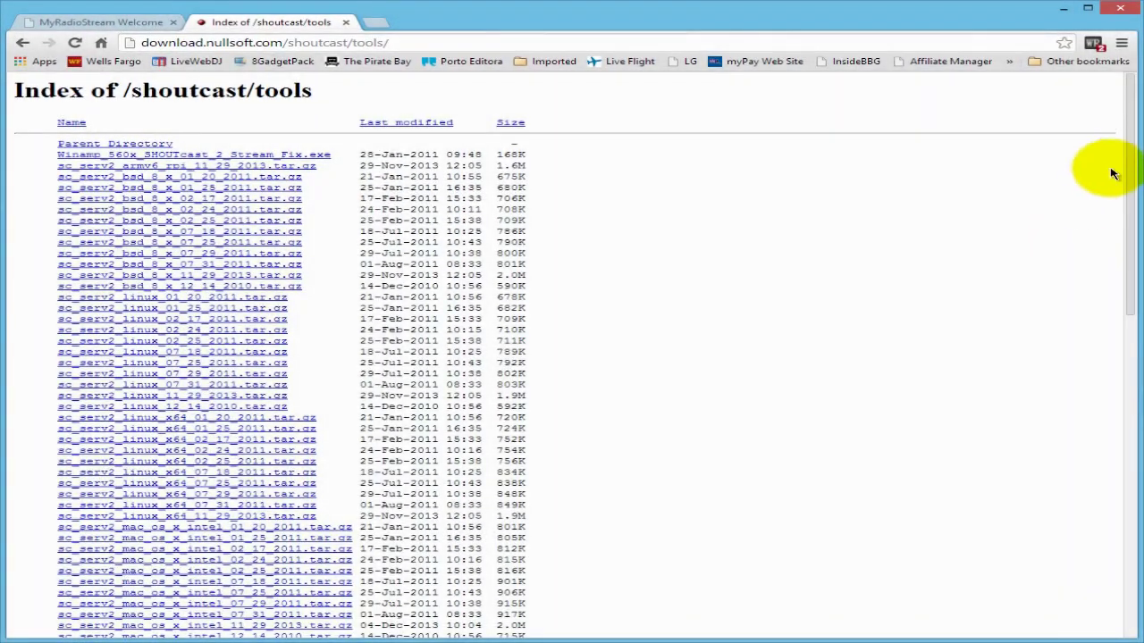
- Download the SHOUTcast DSP plug-in installer for Windows from the end of the Nullsoft SHOUTcast tools index
drag(1128, 153, 1128, 485)
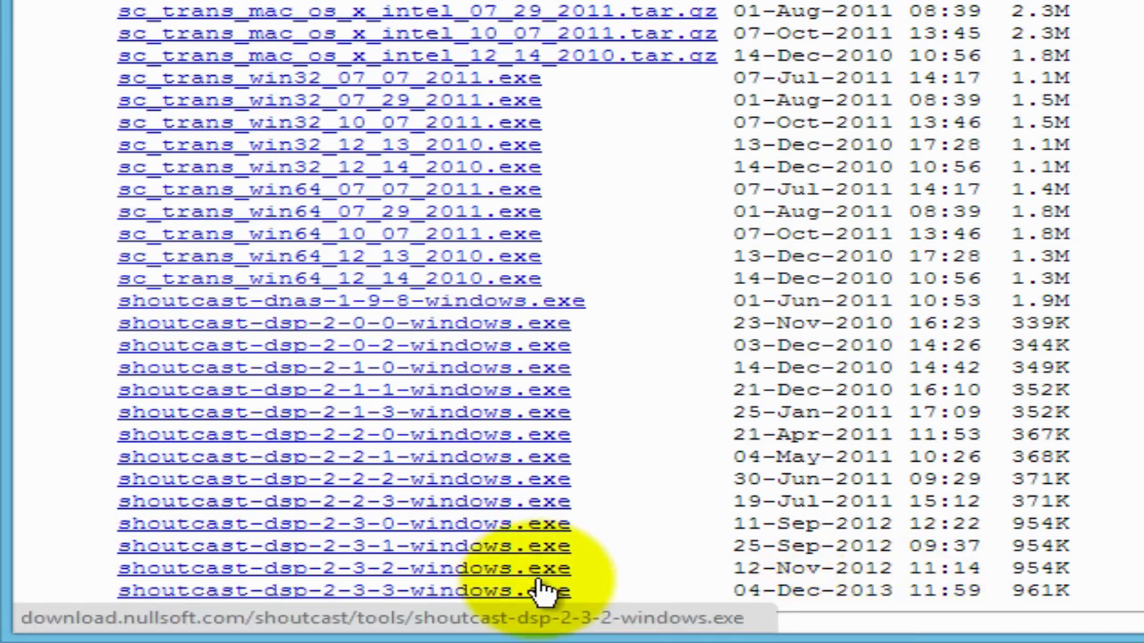
click(430, 597)
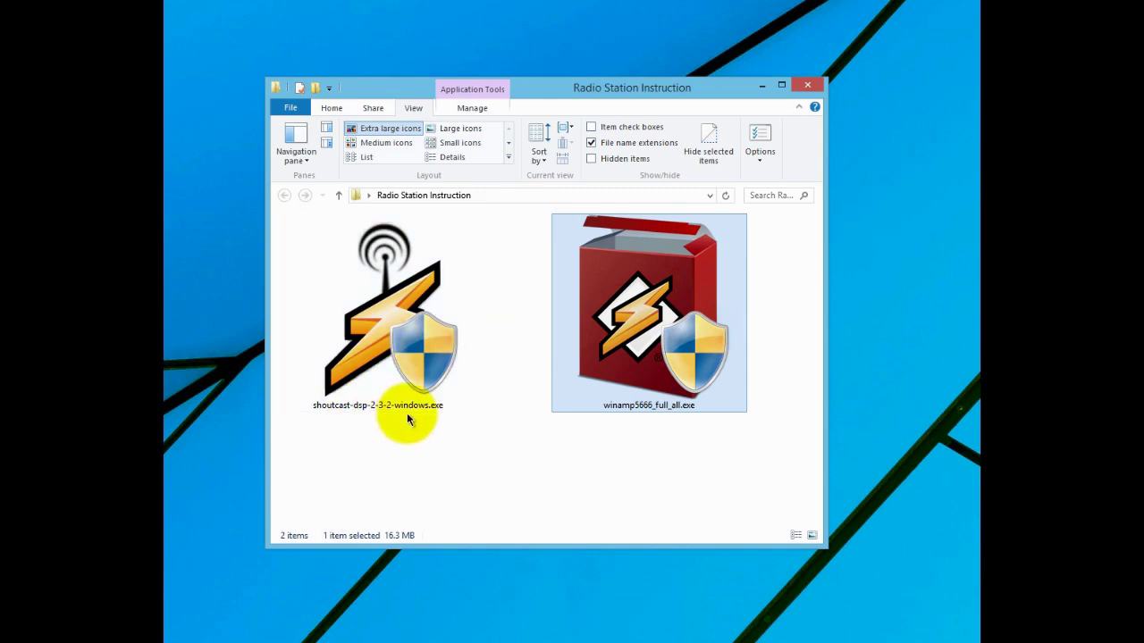
- Run winamp5666_full_all.exe in English, accept the license agreement and install Winamp with the default components and options
double_click(641, 297)
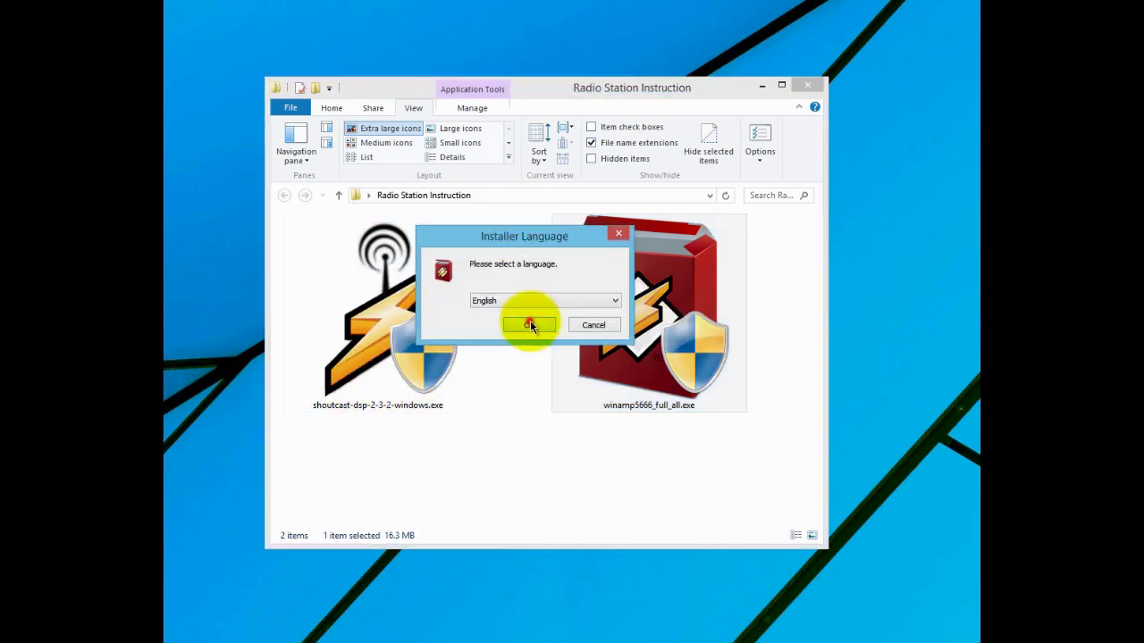
click(530, 320)
drag(510, 189, 599, 173)
click(582, 434)
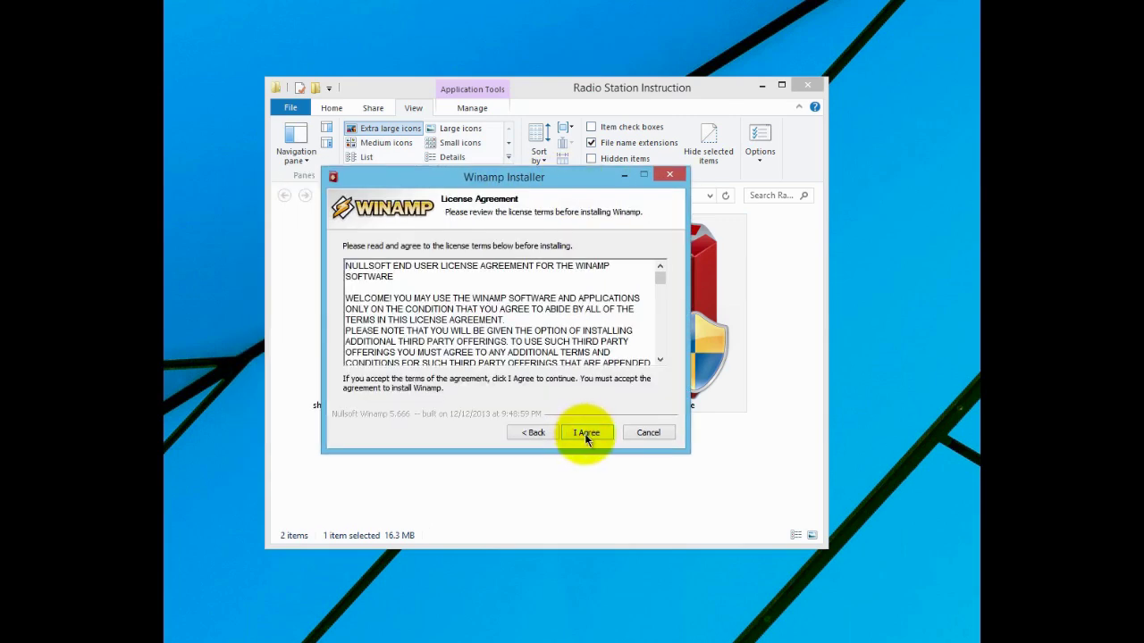
click(585, 433)
click(586, 433)
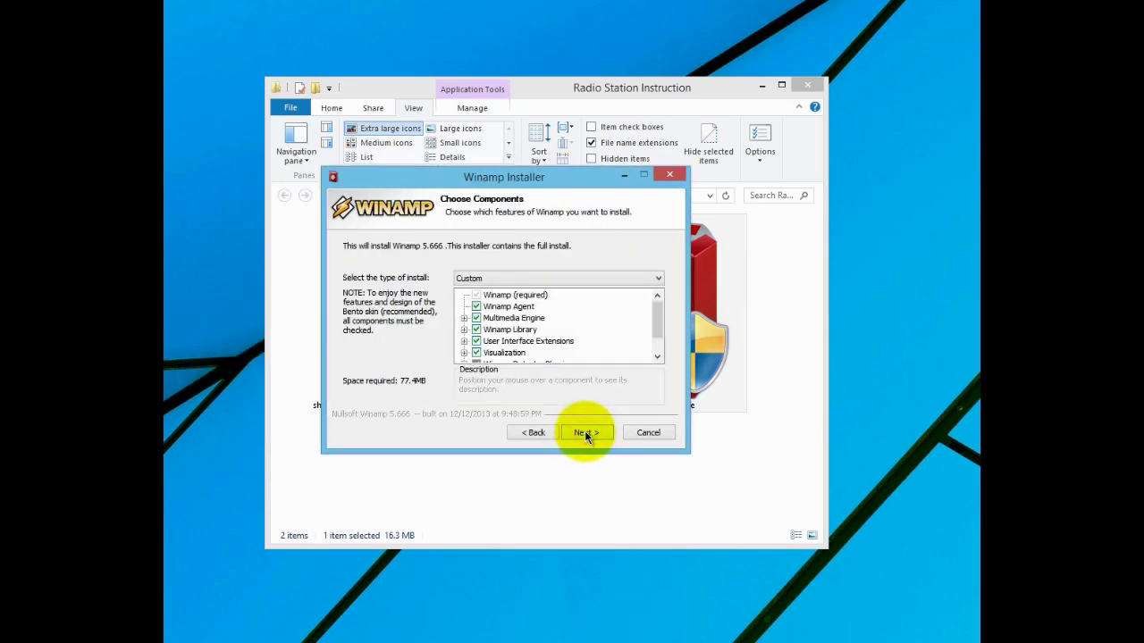
click(586, 433)
click(587, 433)
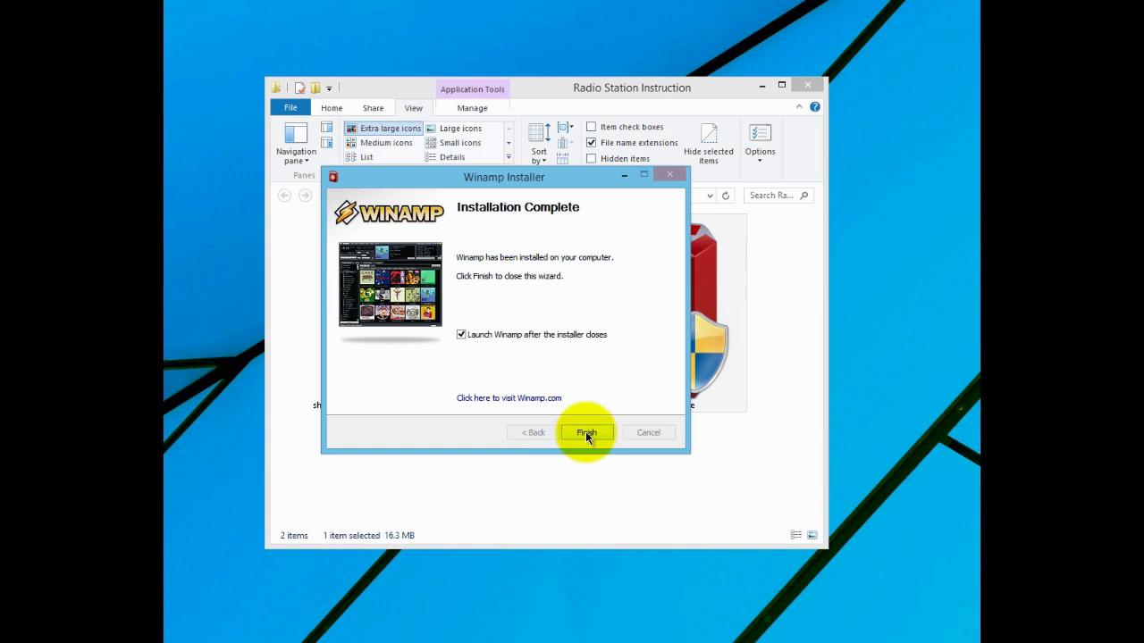
- Finish the installer with Winamp set to launch, and complete Winamp's first-run setup with the Bento Skin and default associations
click(585, 432)
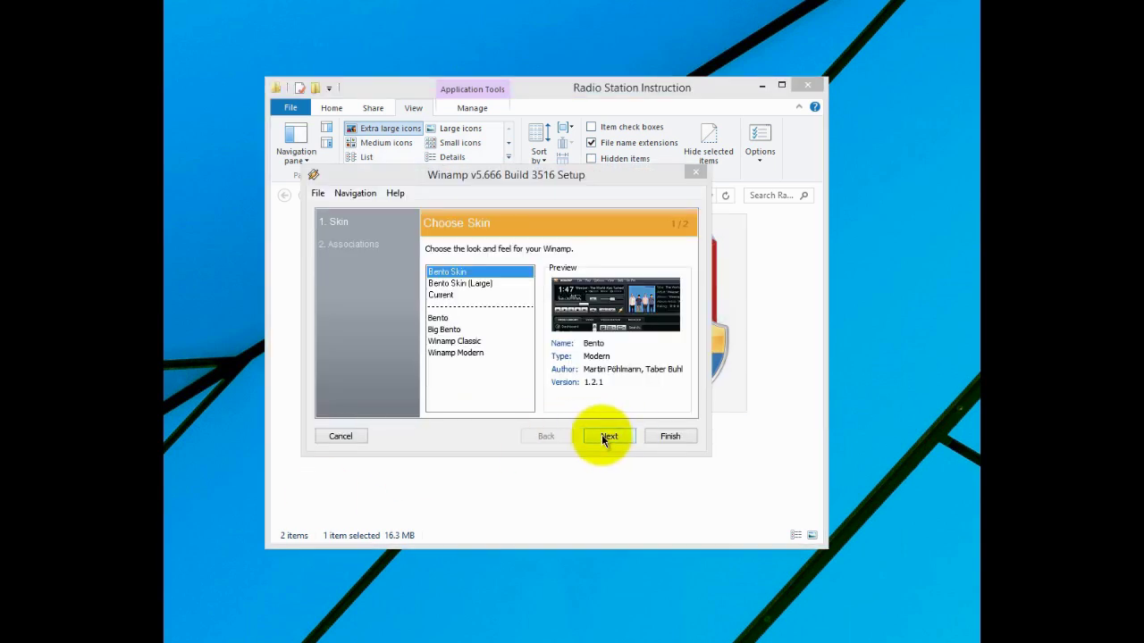
click(601, 436)
click(672, 436)
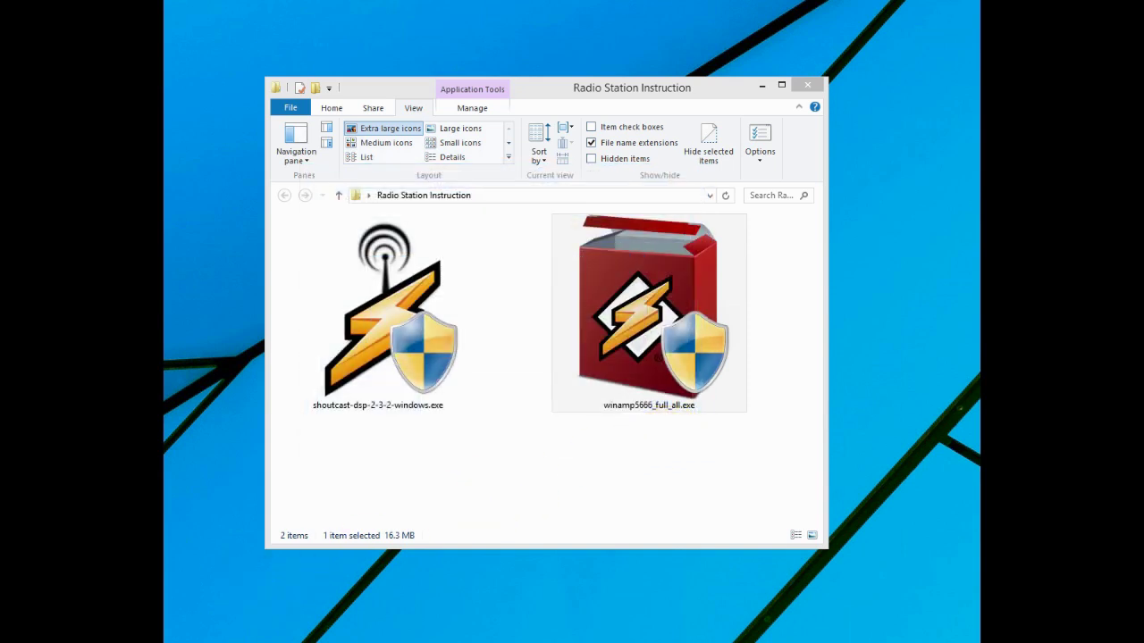
- Show Winamp's media library, collapse it again and move the player above the Radio Station Instruction folder's files
drag(723, 9, 534, 33)
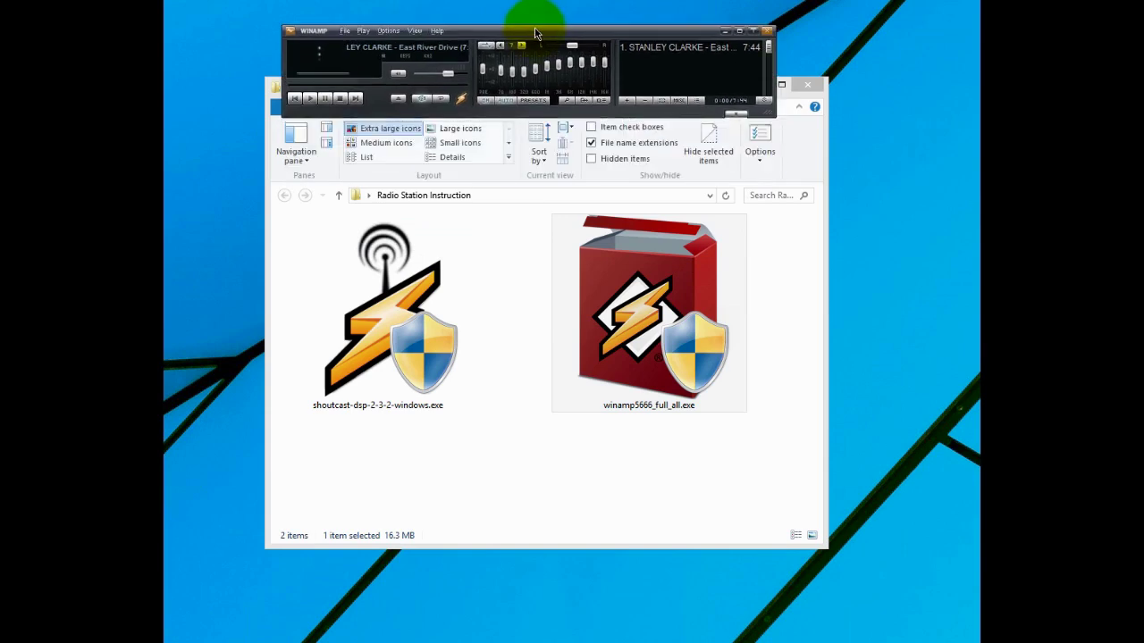
click(736, 114)
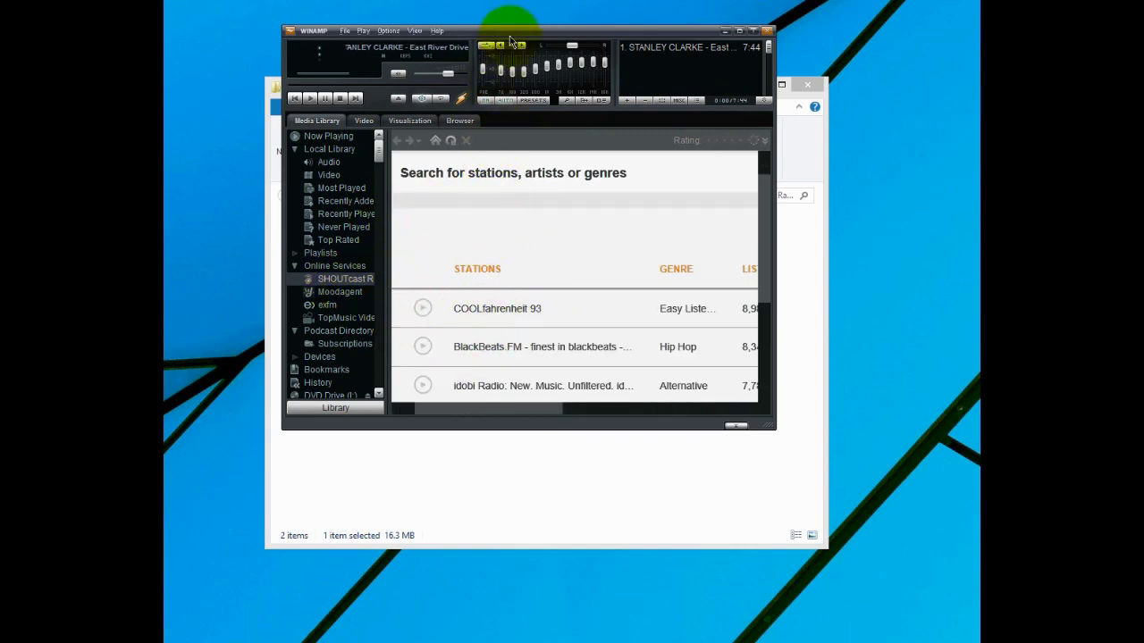
drag(511, 35, 512, 49)
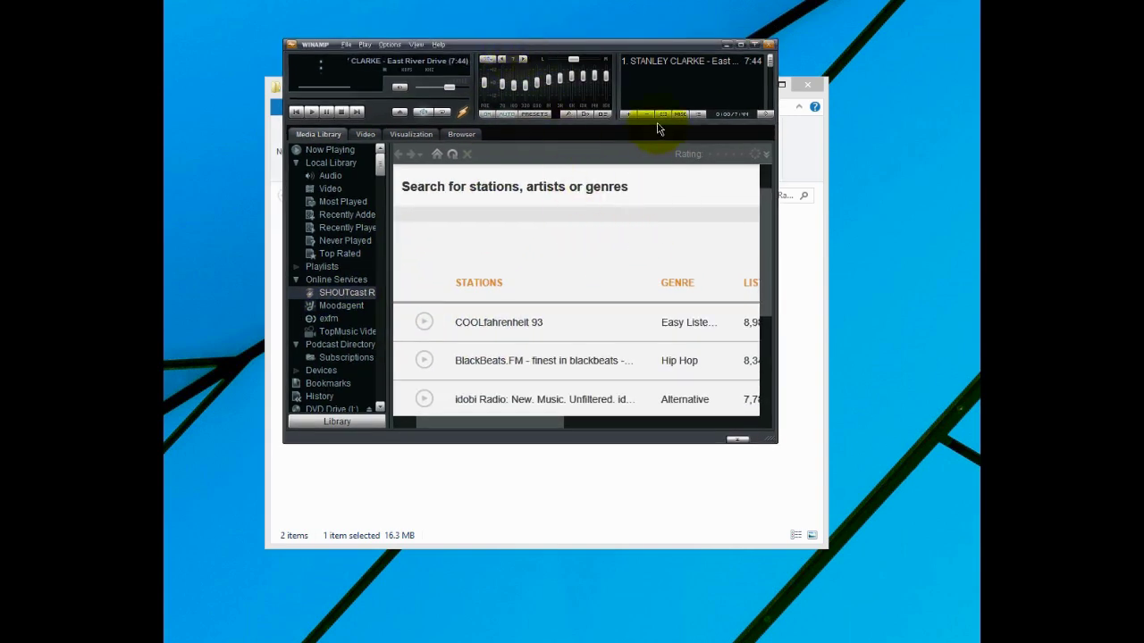
click(737, 440)
drag(548, 32, 544, 0)
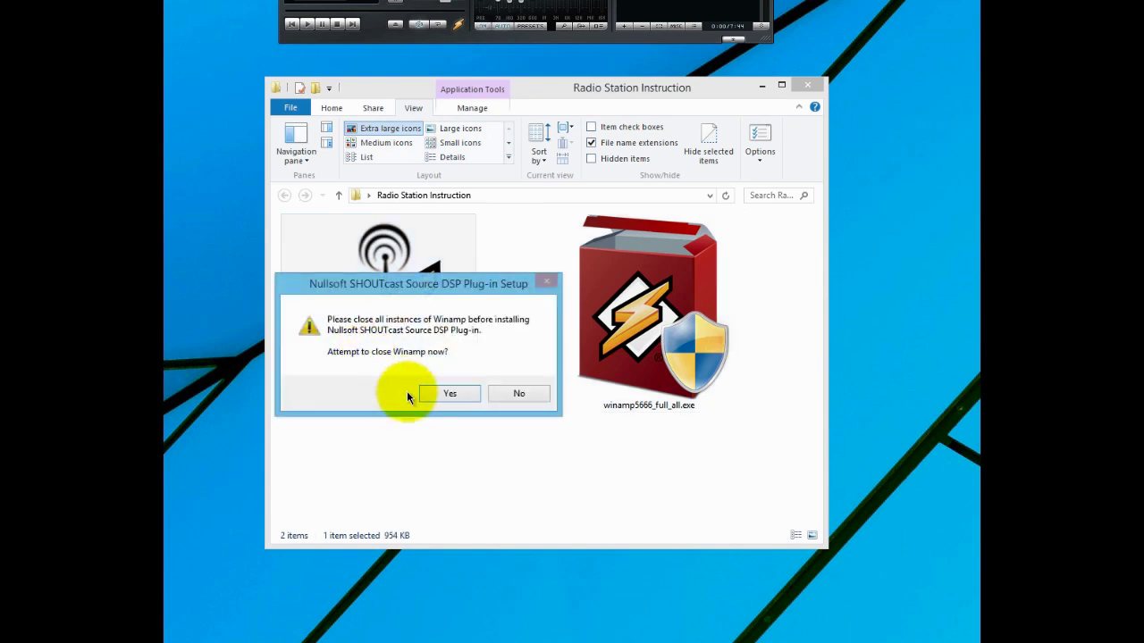
- Close Winamp so that the SHOUTcast Source DSP plug-in setup can proceed
drag(425, 285, 505, 226)
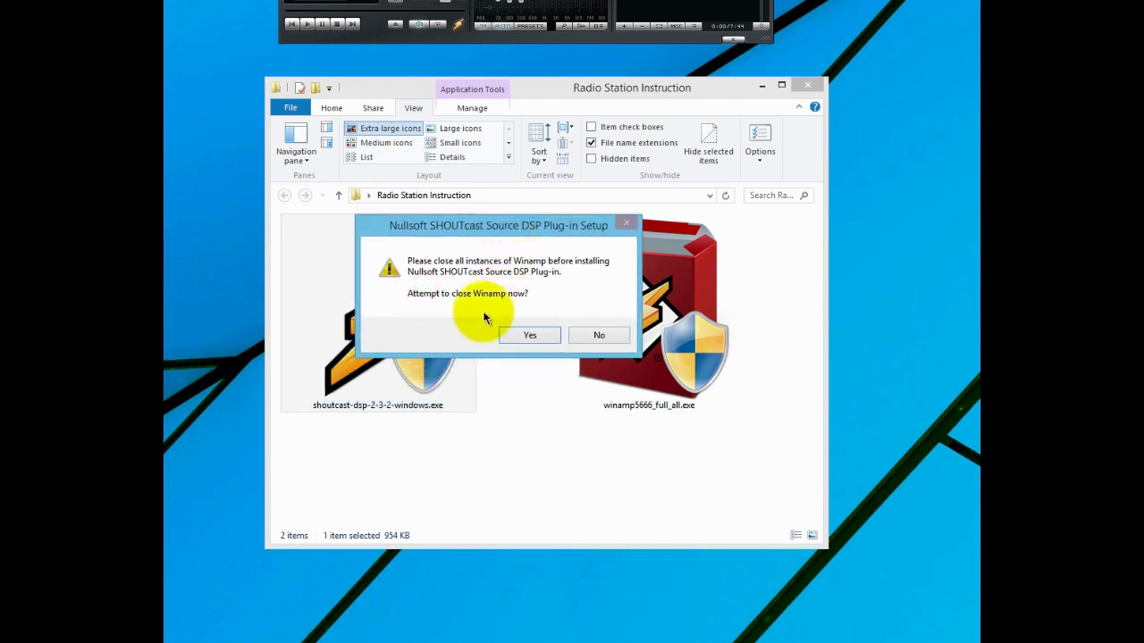
click(529, 336)
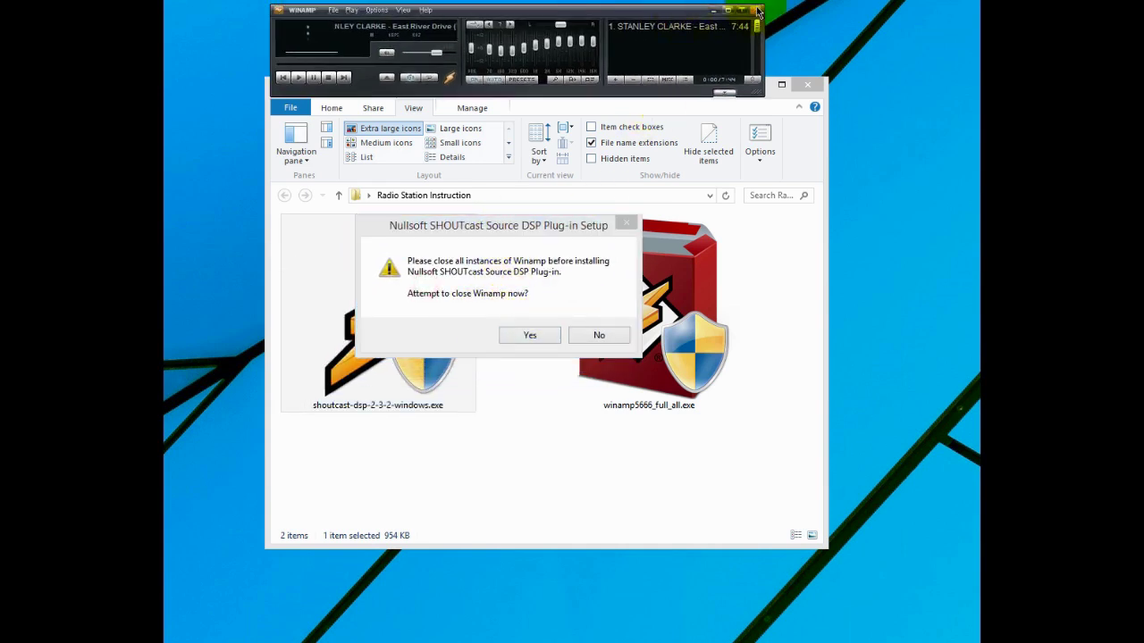
click(755, 10)
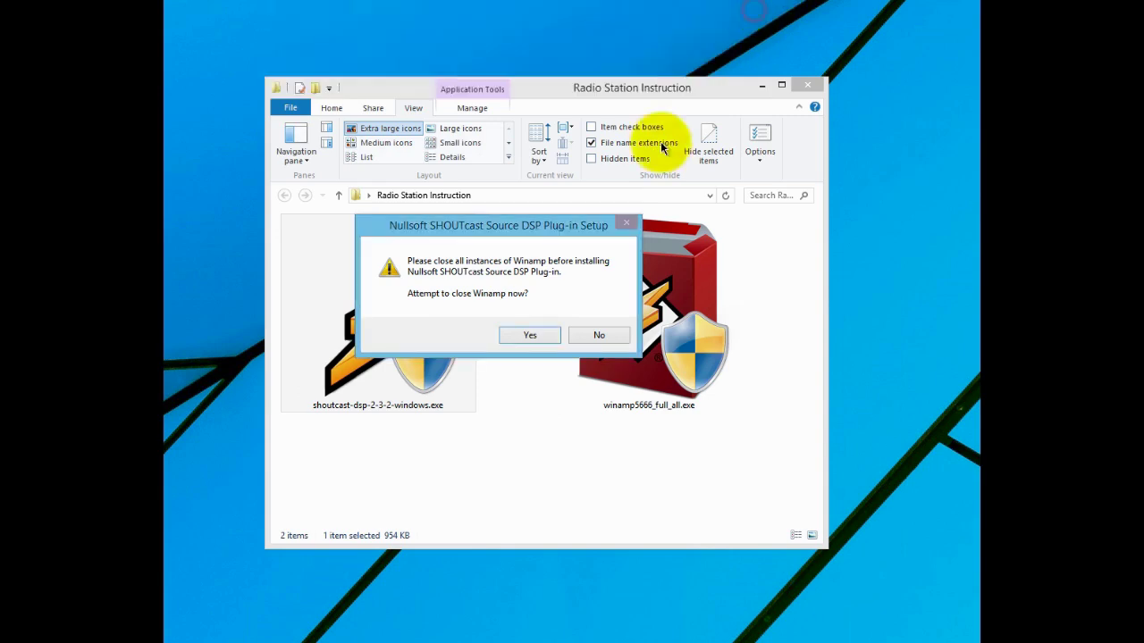
click(530, 336)
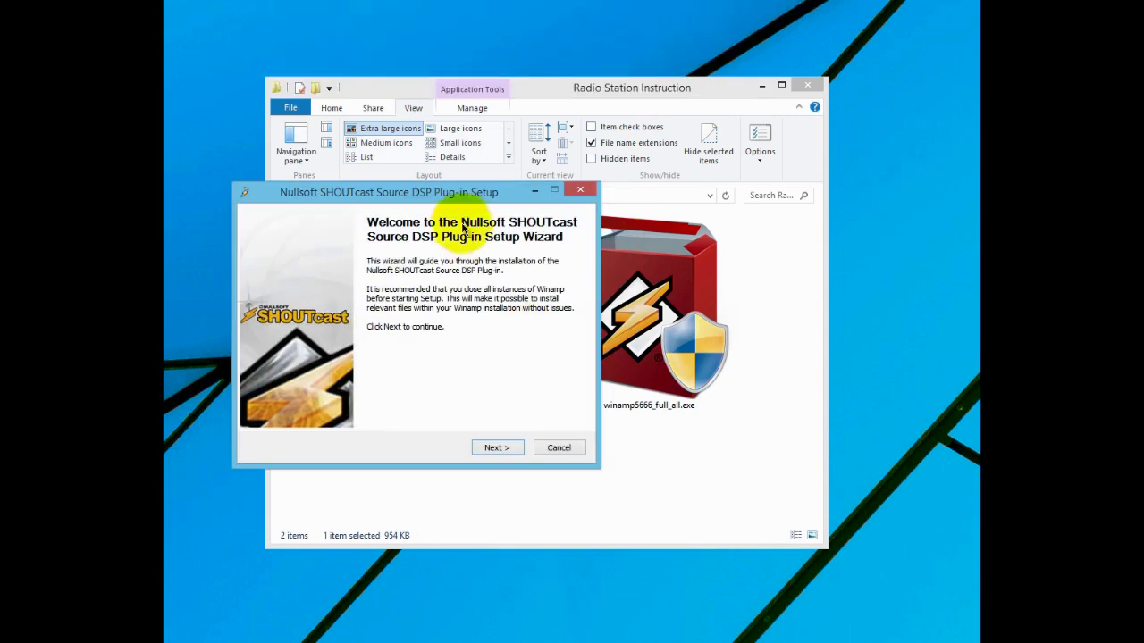
- Accept the SHOUTcast Source DSP plug-in license agreement and advance the setup to the component selection
drag(477, 191, 574, 147)
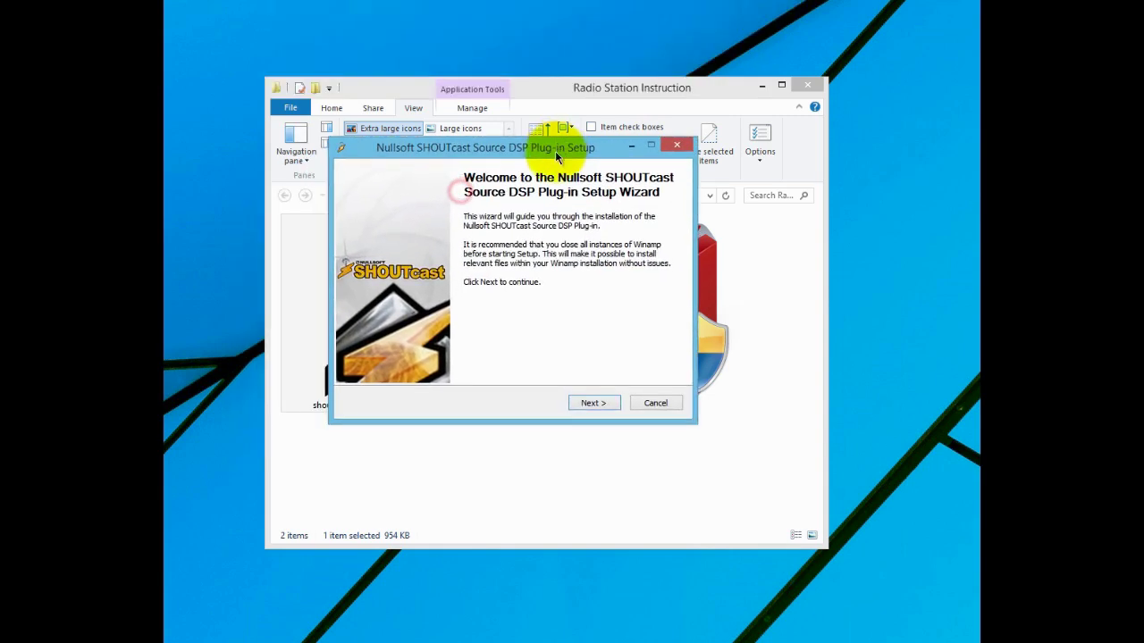
click(587, 402)
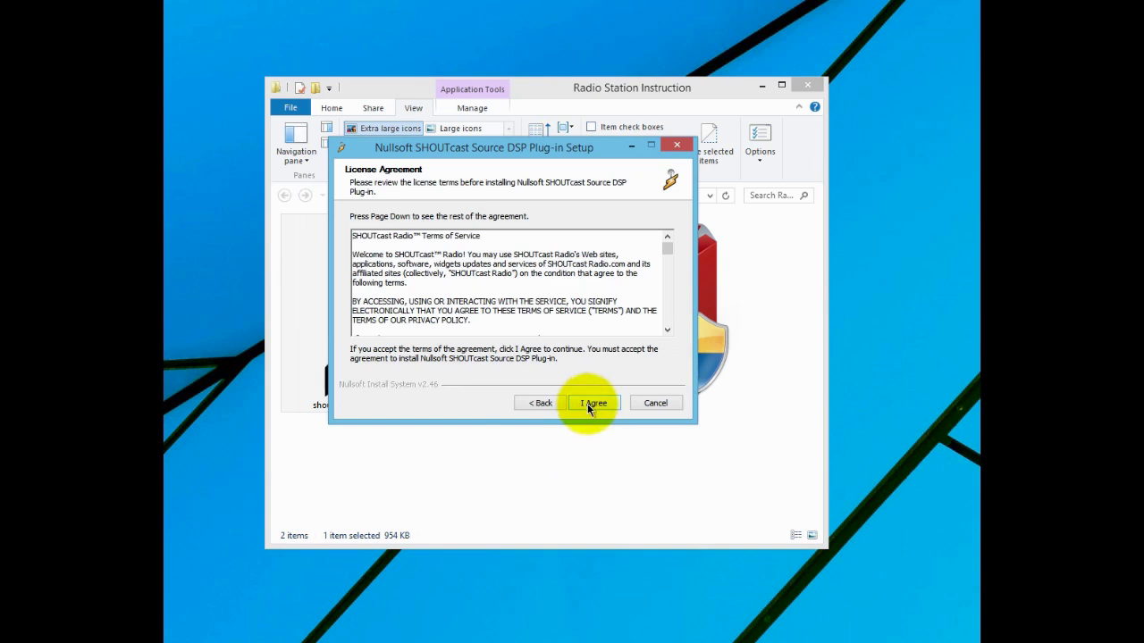
click(587, 403)
click(587, 403)
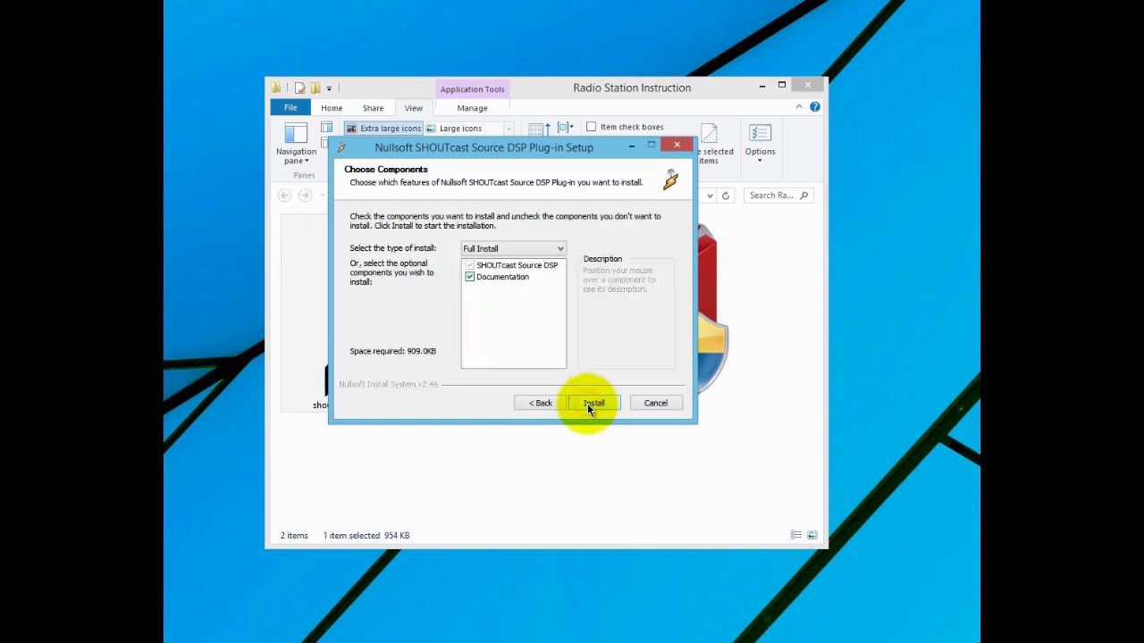
- Install the plug-in without Documentation and finish setup, running Winamp with it set as the current DSP plug-in
mouse_move(497, 272)
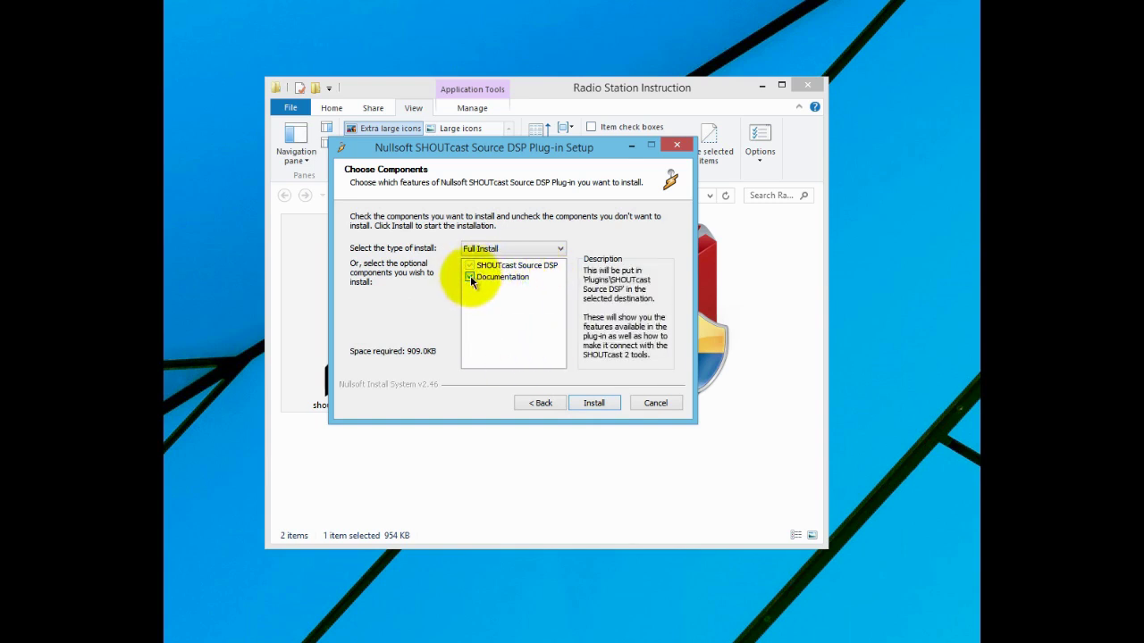
click(470, 277)
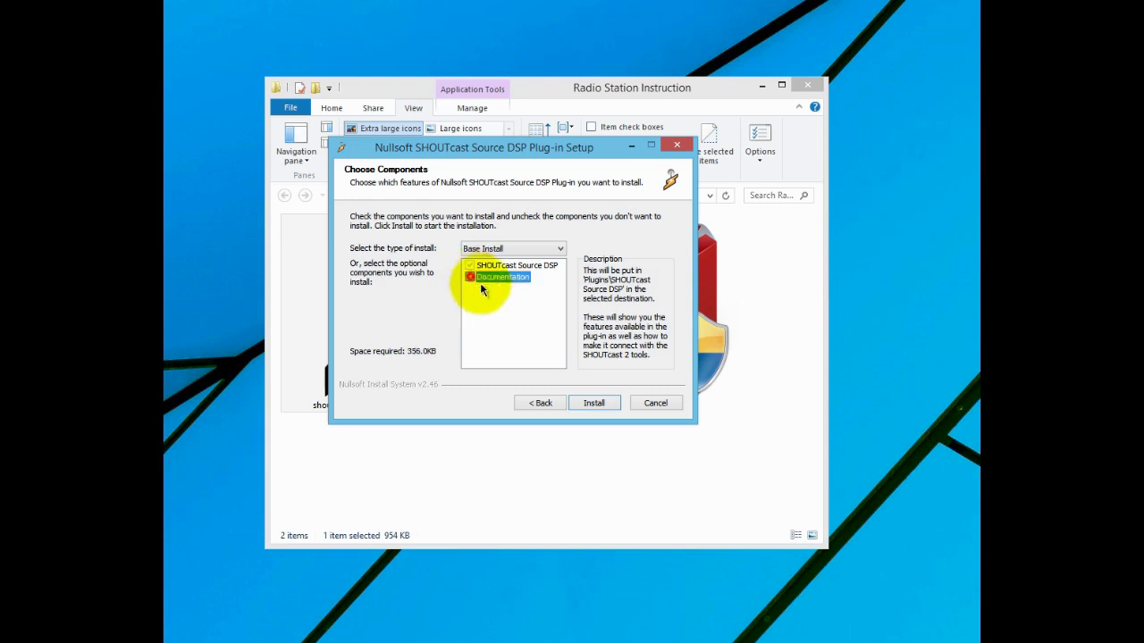
click(597, 405)
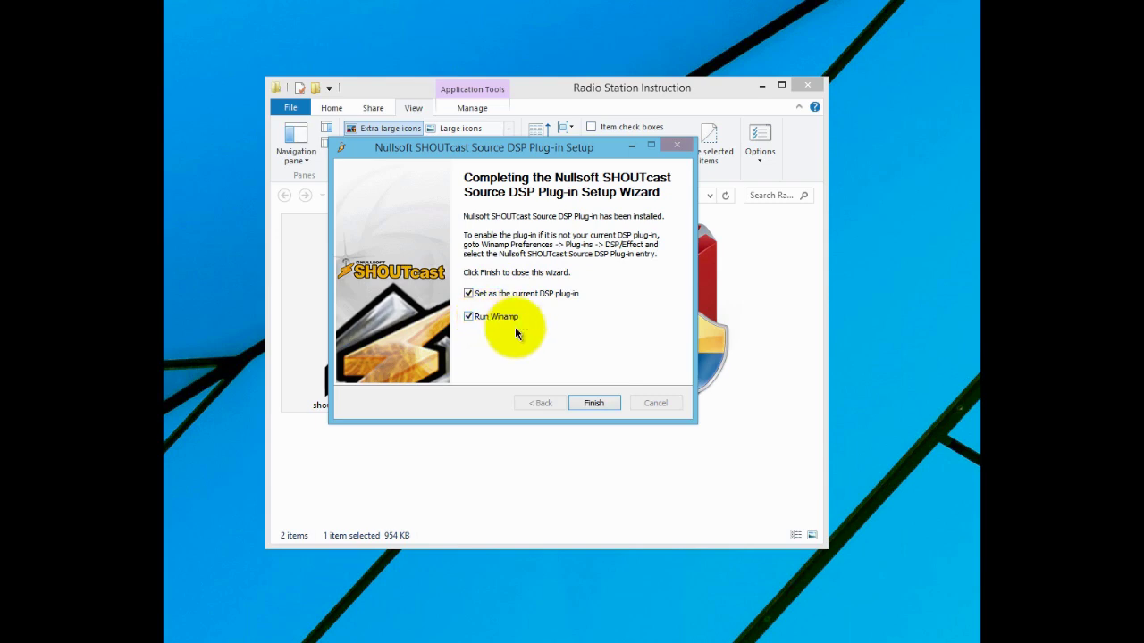
click(592, 403)
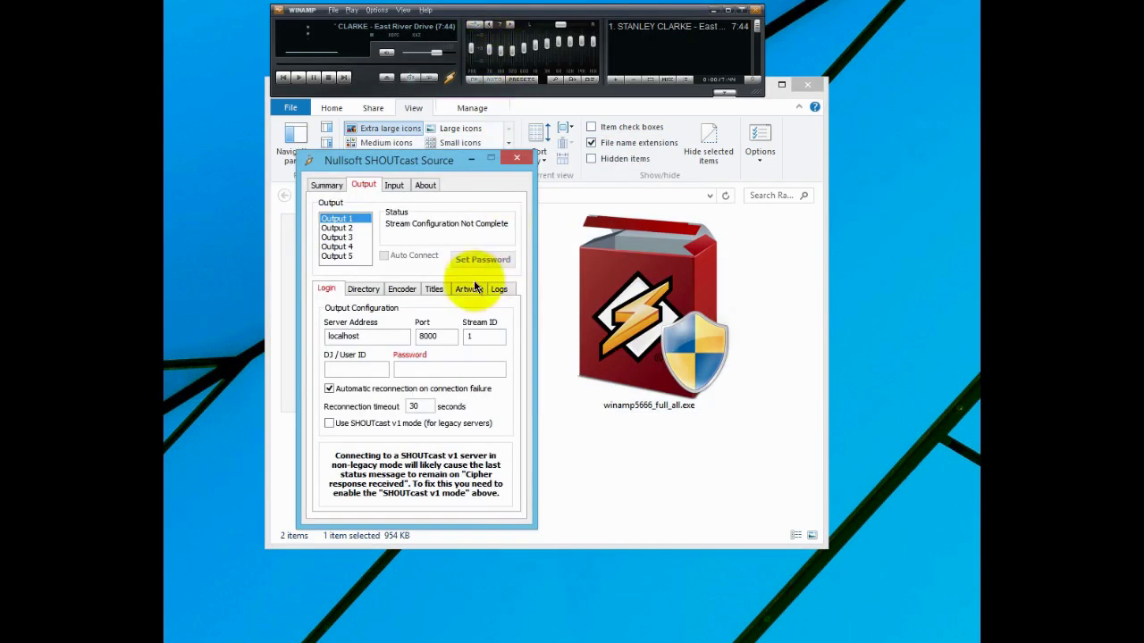
drag(455, 160, 559, 129)
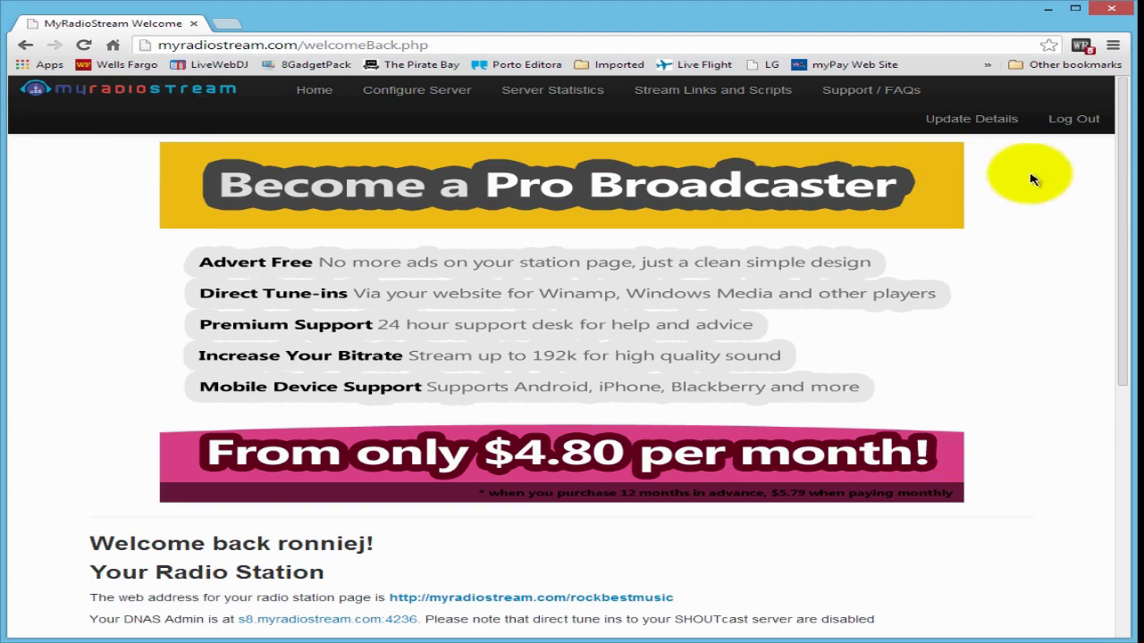
- Examine the server address, port, password and bitrate in the station's Stream Settings and in the Notepad copy
scroll(1105, 179, down, 2)
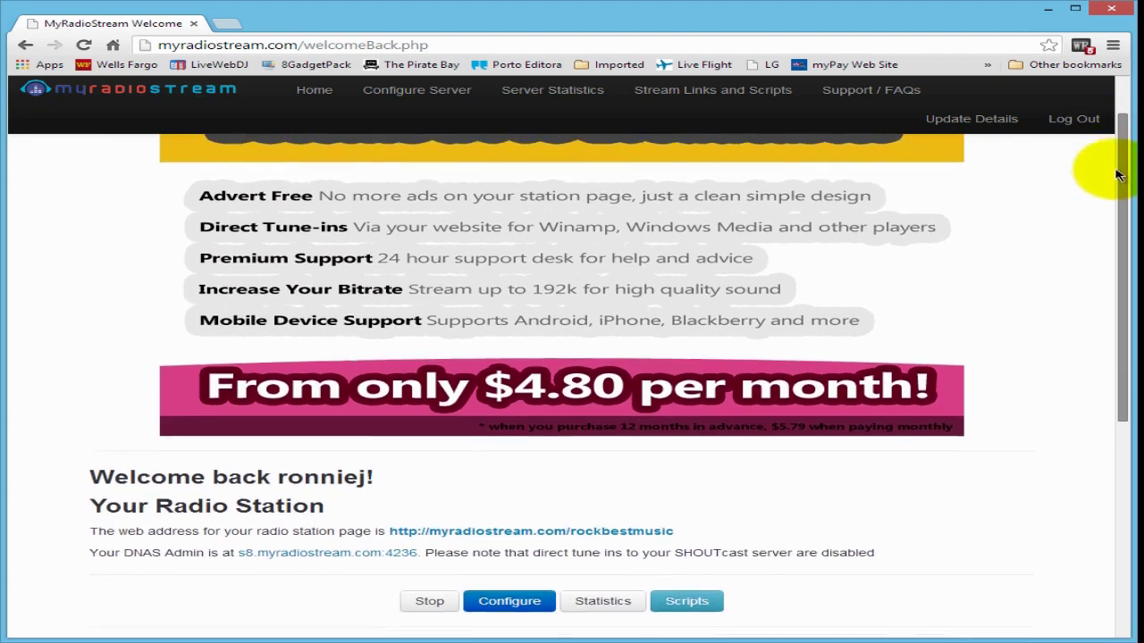
scroll(1113, 203, down, 4)
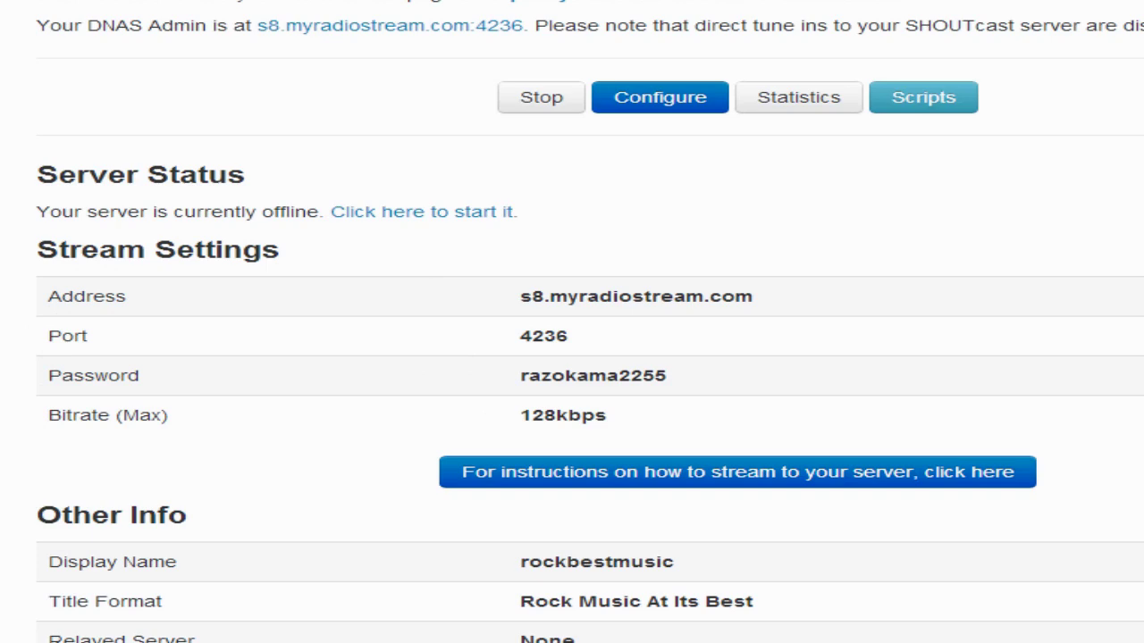
key(alt+Tab)
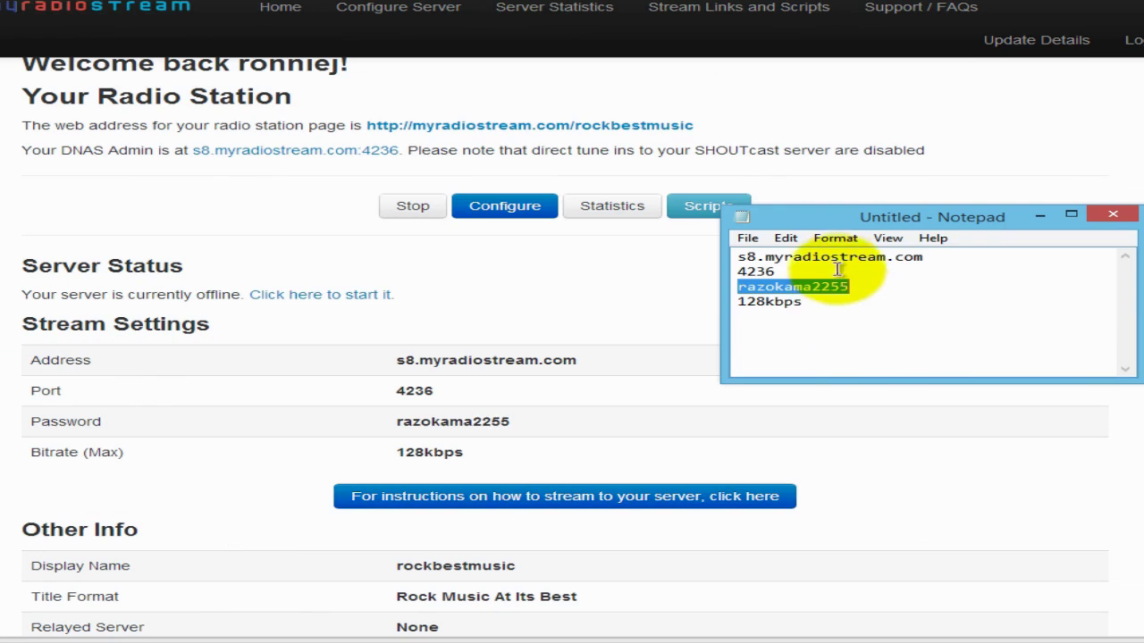
click(858, 257)
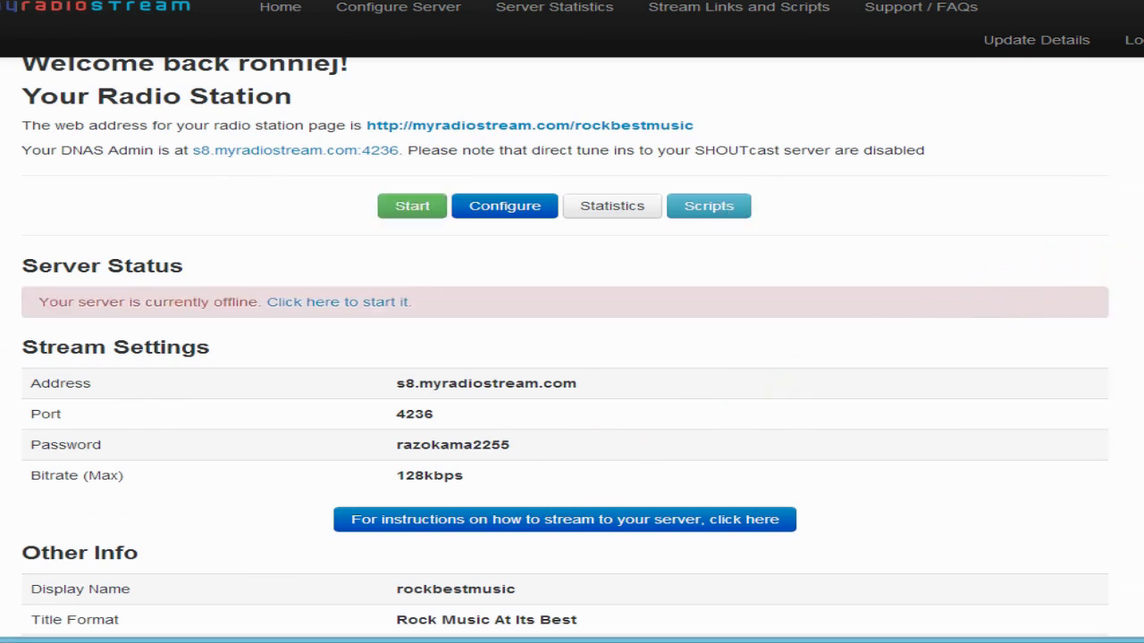
- Start the radio station's server from the MyRadioStream welcome page
scroll(1139, 273, down, 1)
scroll(779, 190, up, 2)
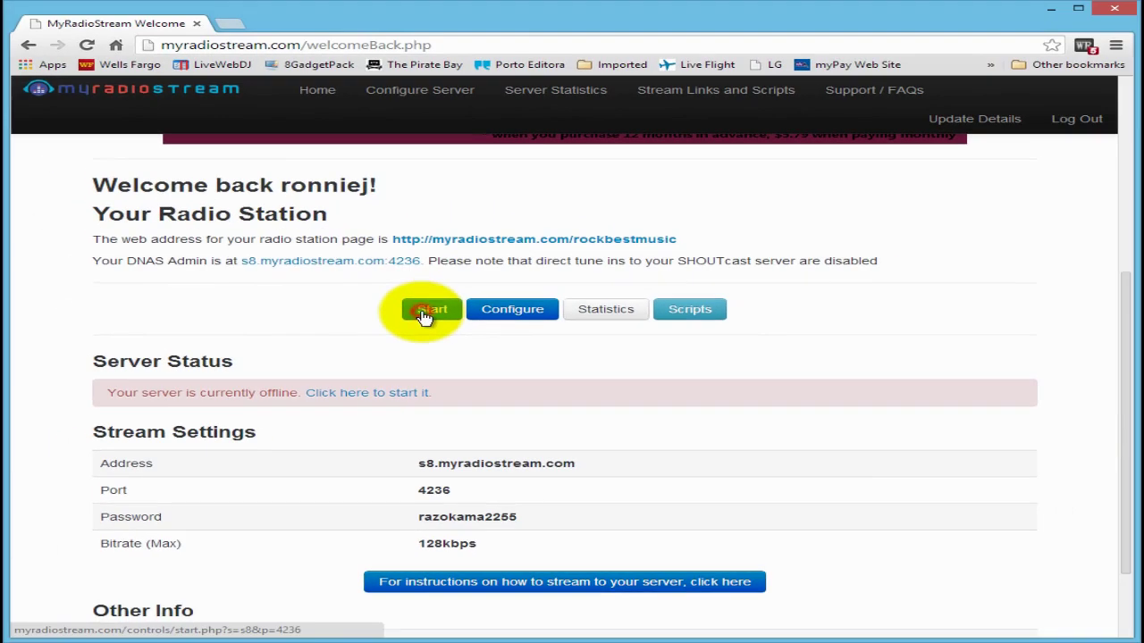
click(571, 261)
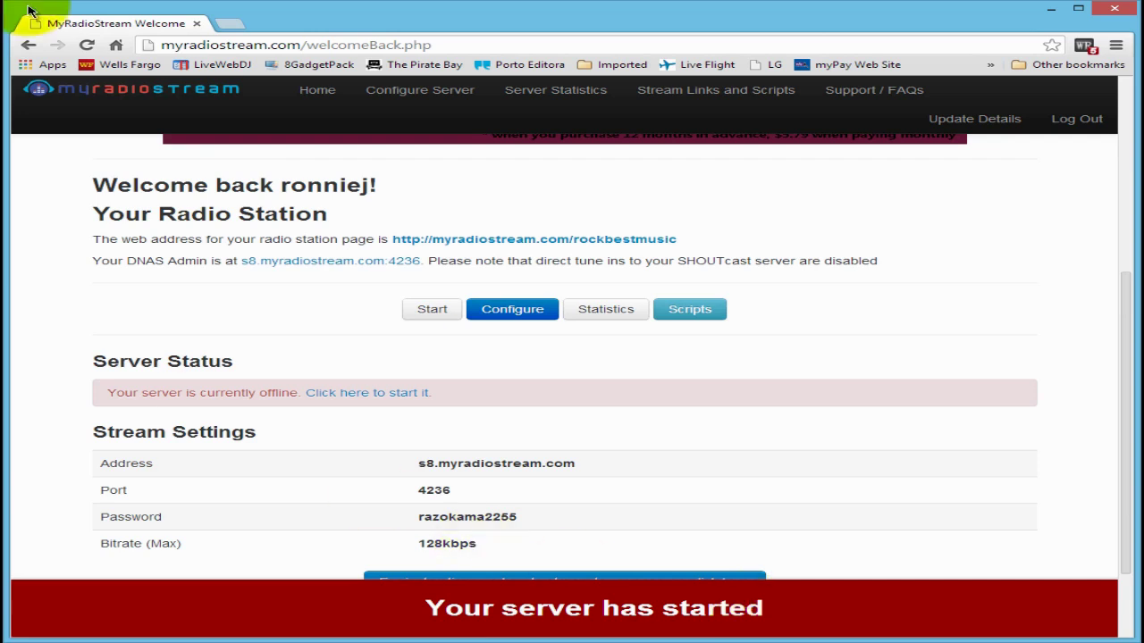
- Minimize the browser and arrange the desktop so that Notepad sits off to the side, clear of the Winamp window
click(1050, 13)
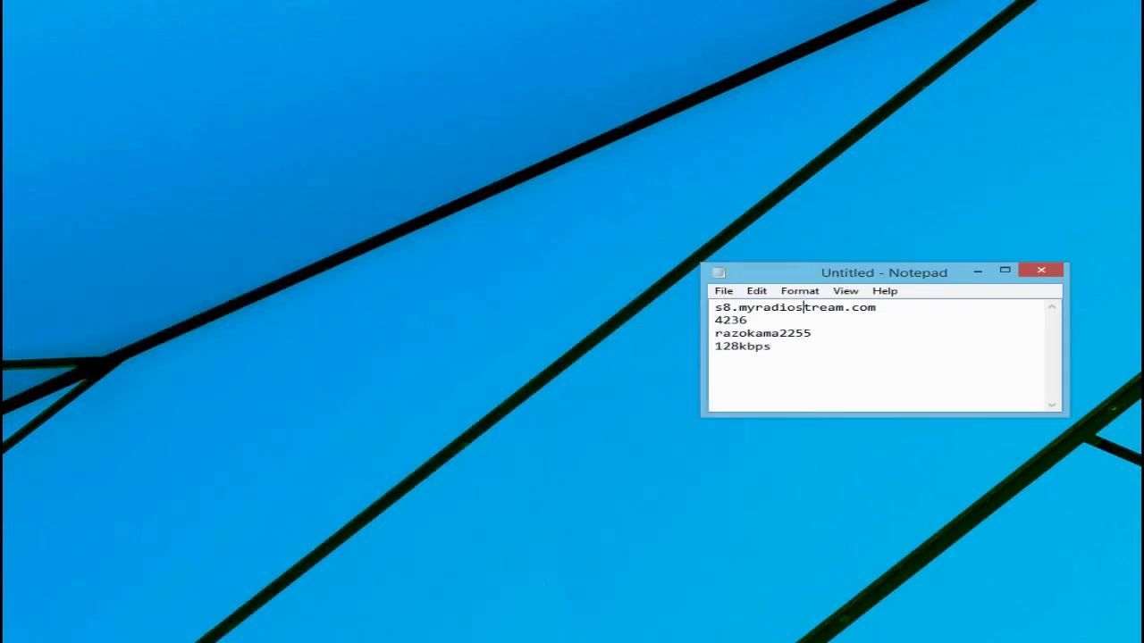
drag(510, 27, 718, 34)
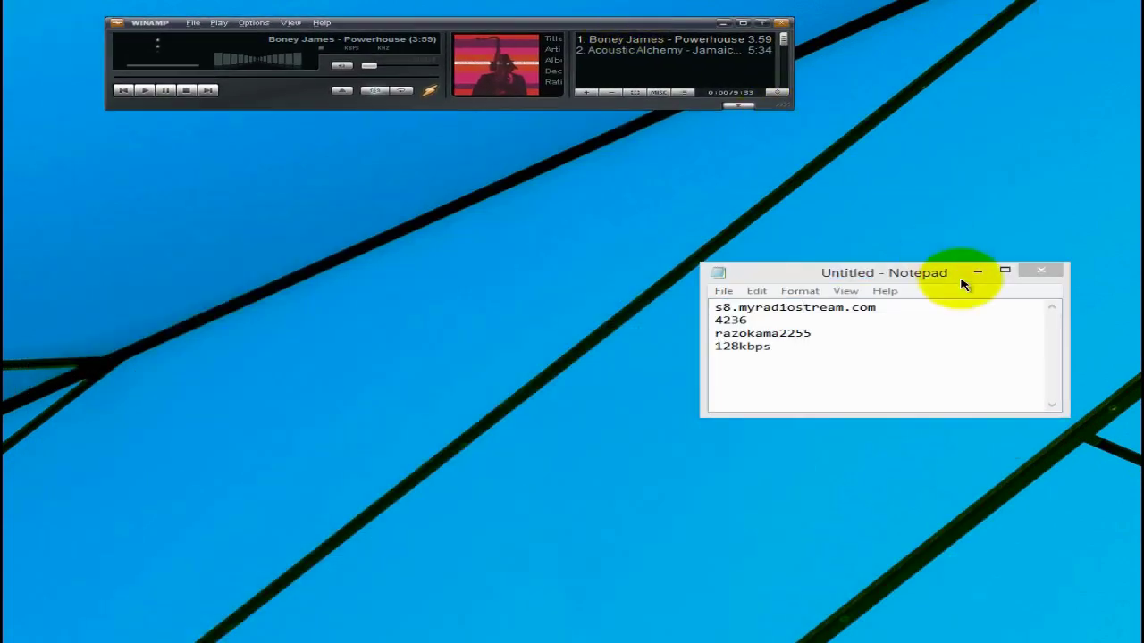
drag(945, 268, 0, 248)
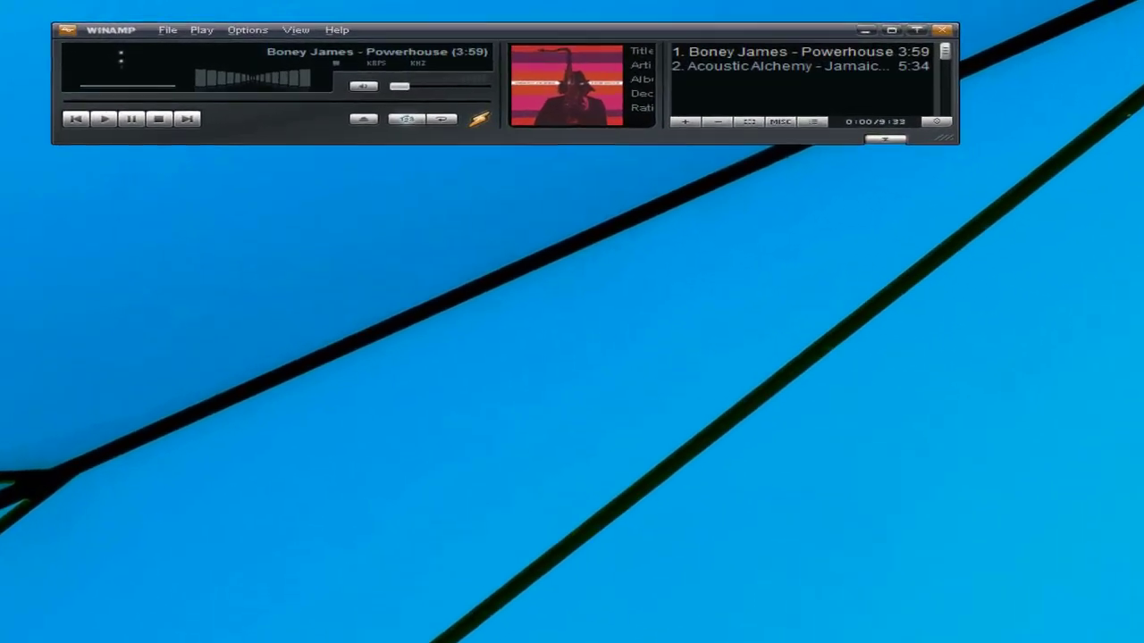
drag(671, 38, 680, 34)
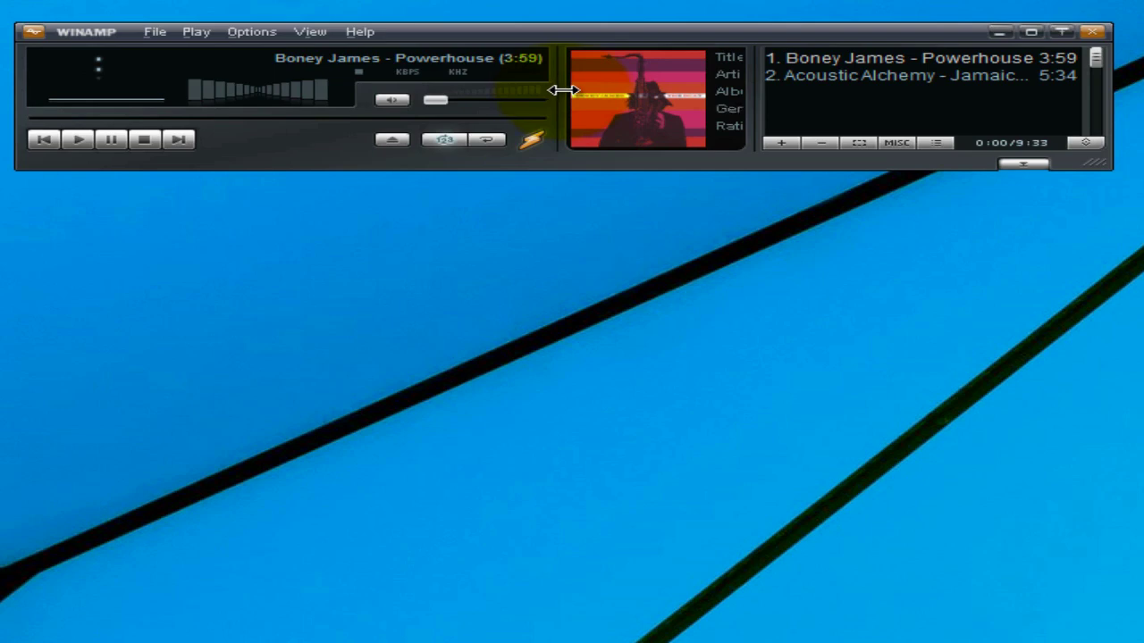
- Show the equalizer in the Winamp window
click(310, 33)
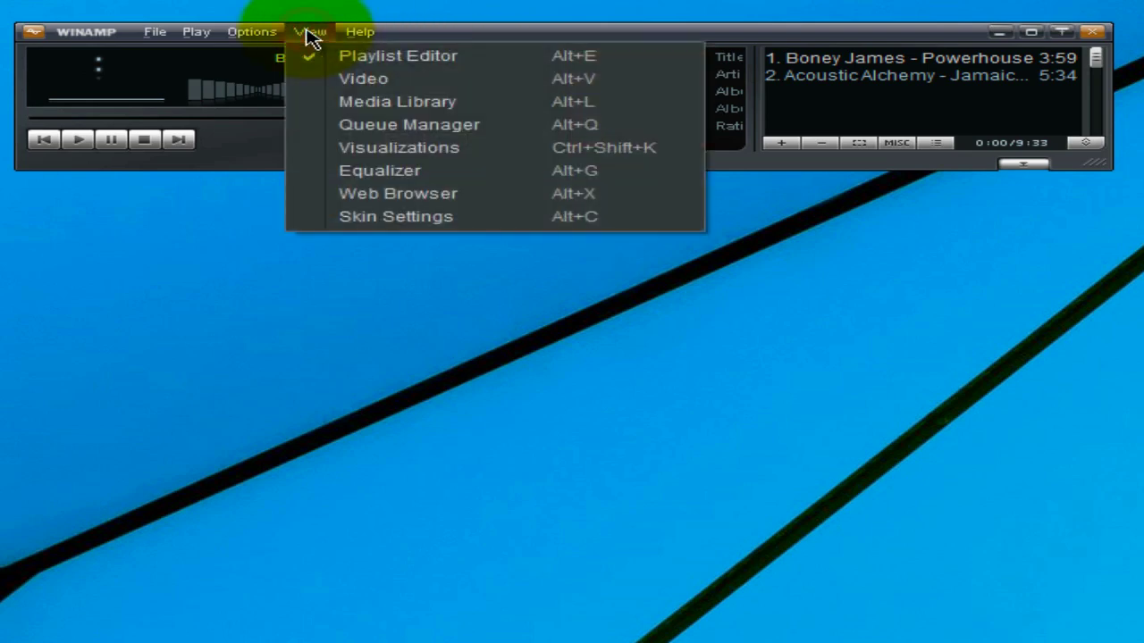
click(407, 174)
click(652, 45)
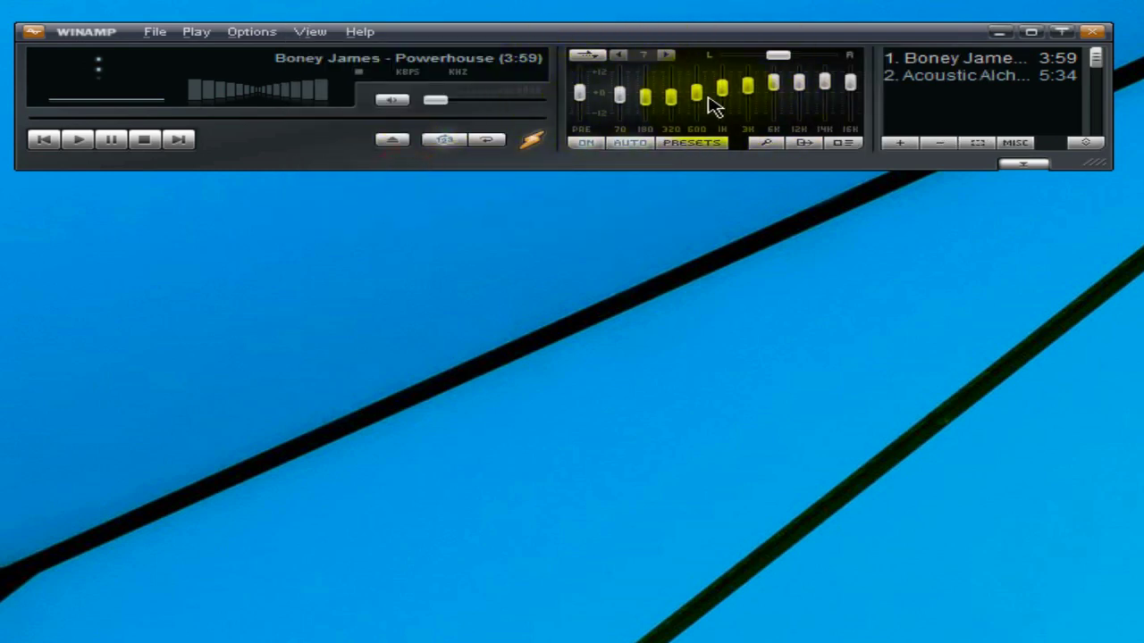
click(581, 144)
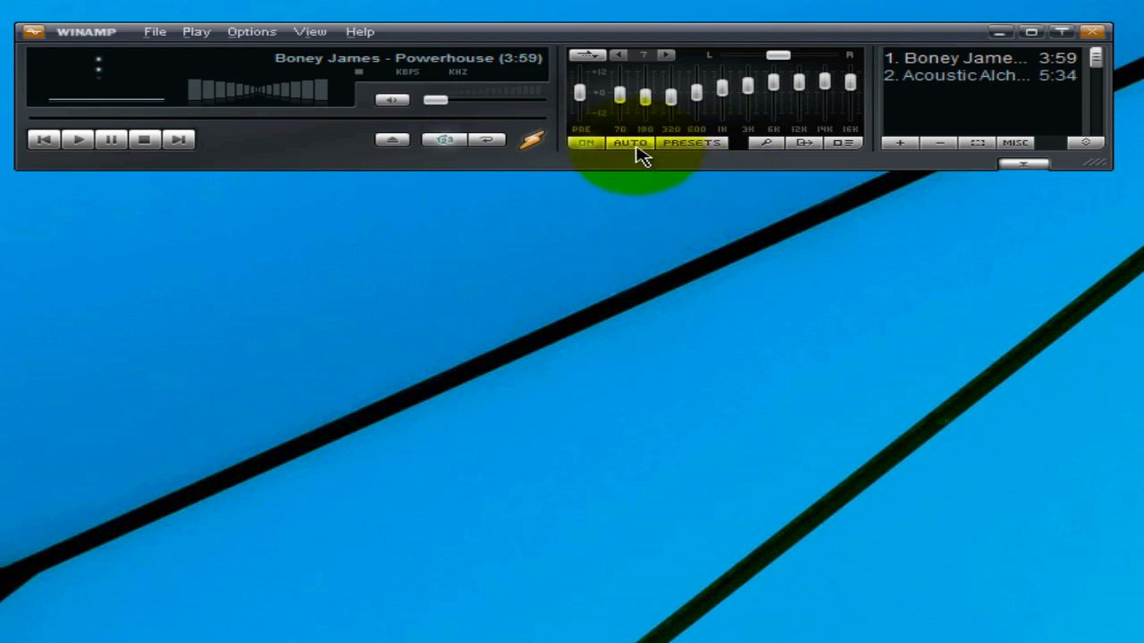
click(620, 152)
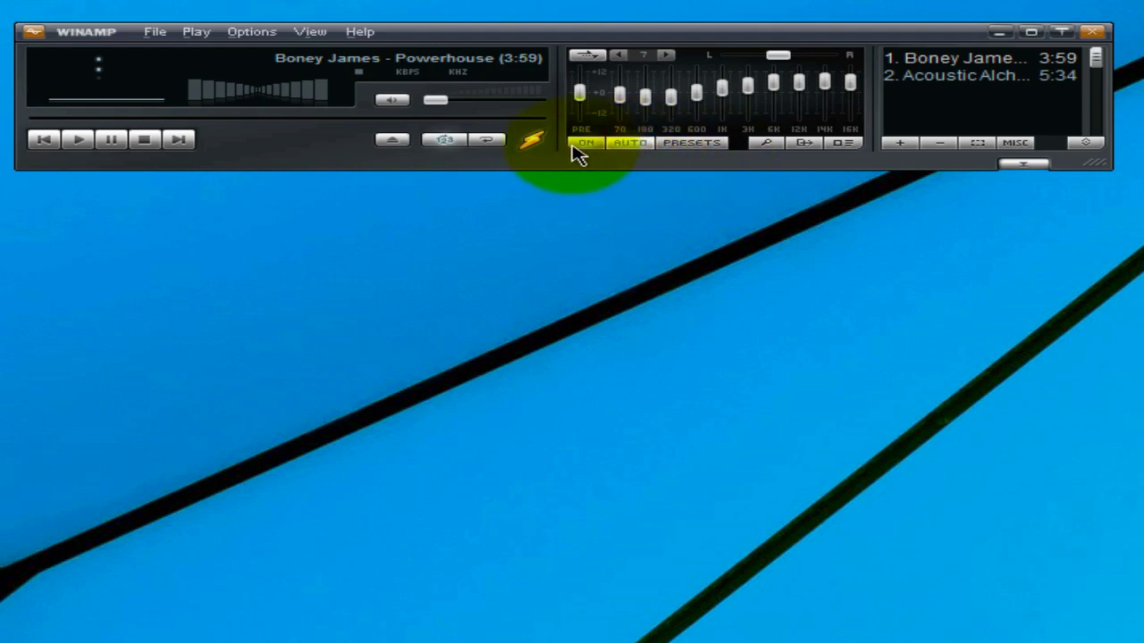
- Load the Rock preset into the Winamp equalizer
click(698, 150)
mouse_move(749, 168)
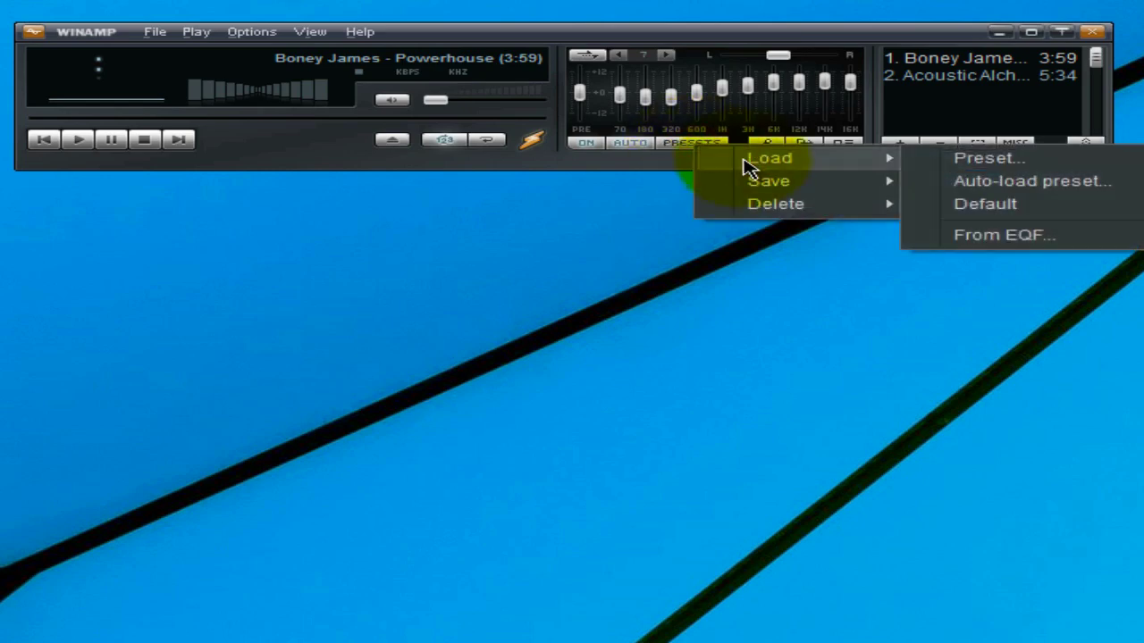
click(972, 161)
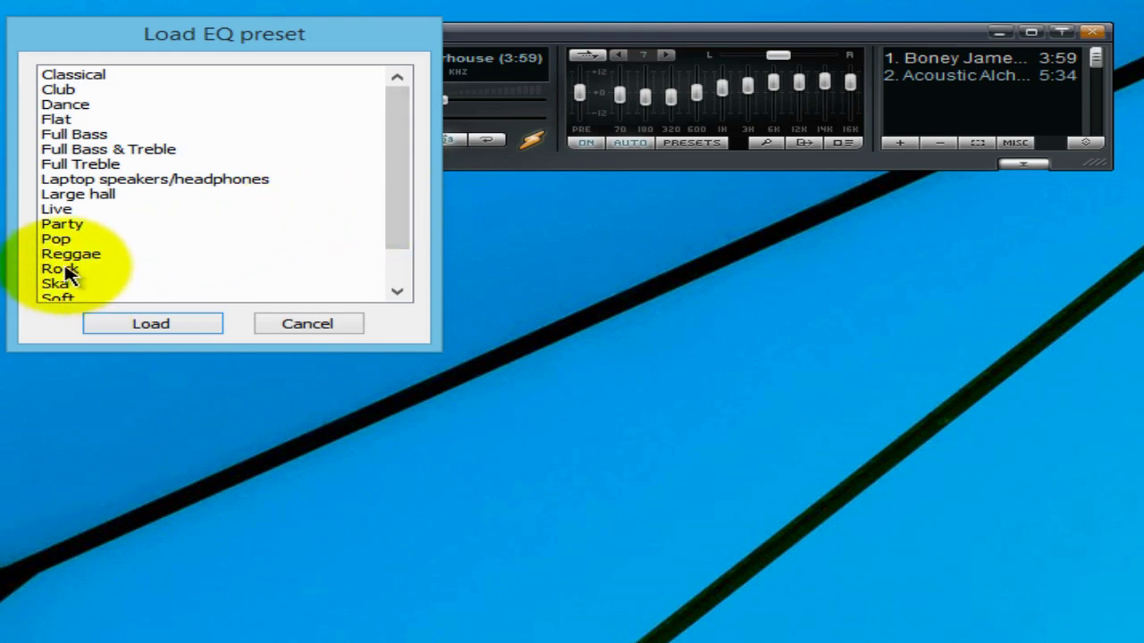
drag(403, 215, 61, 252)
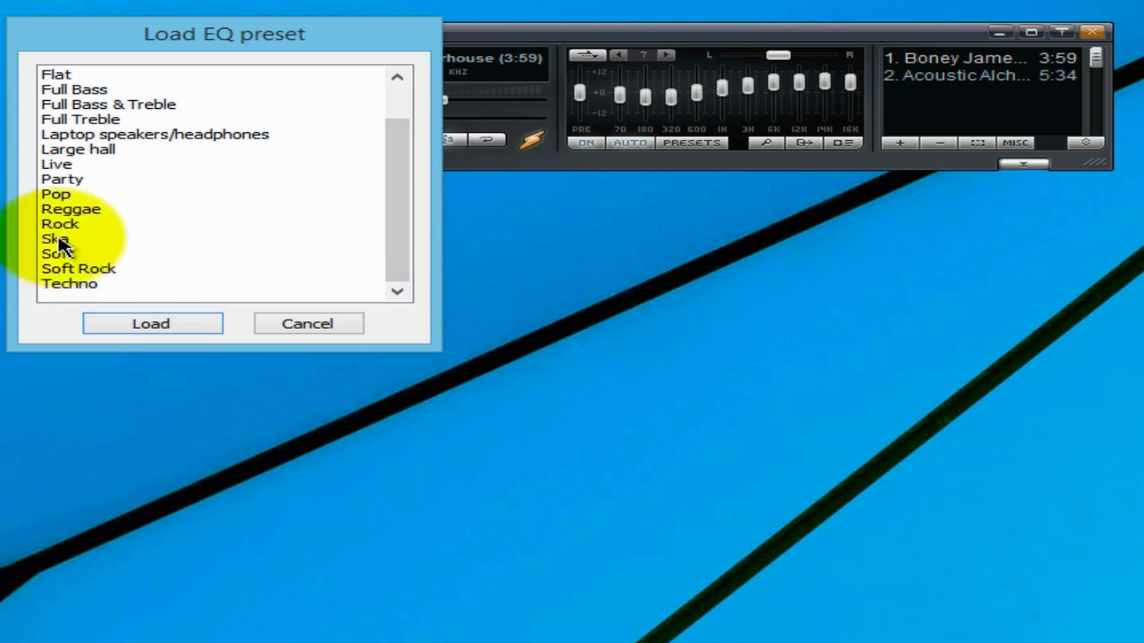
click(59, 224)
click(153, 321)
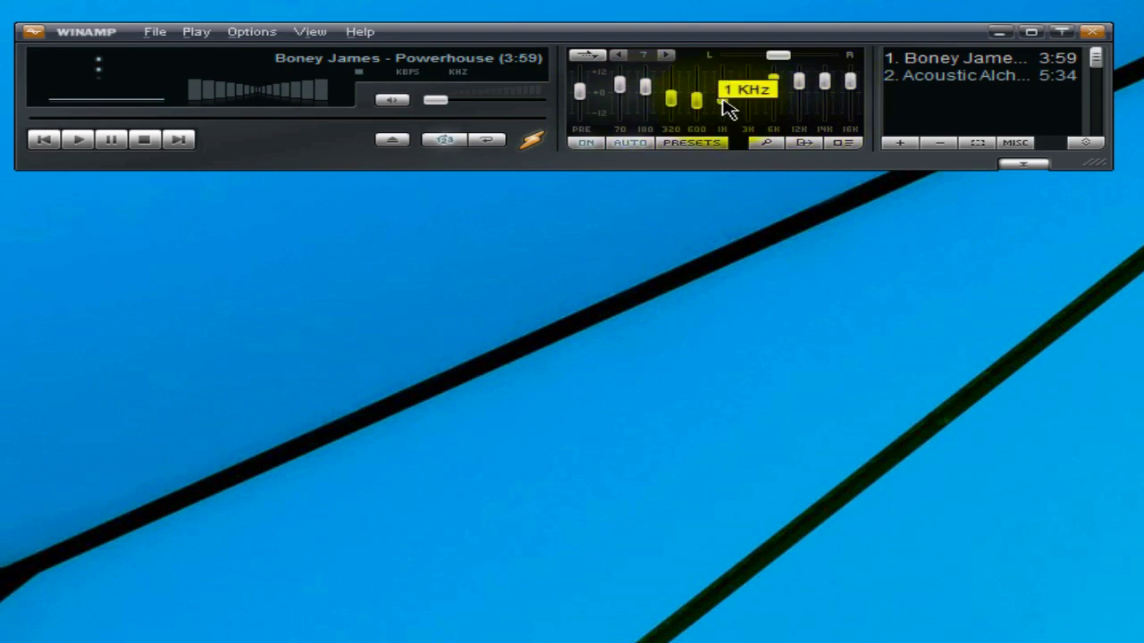
drag(703, 110, 698, 92)
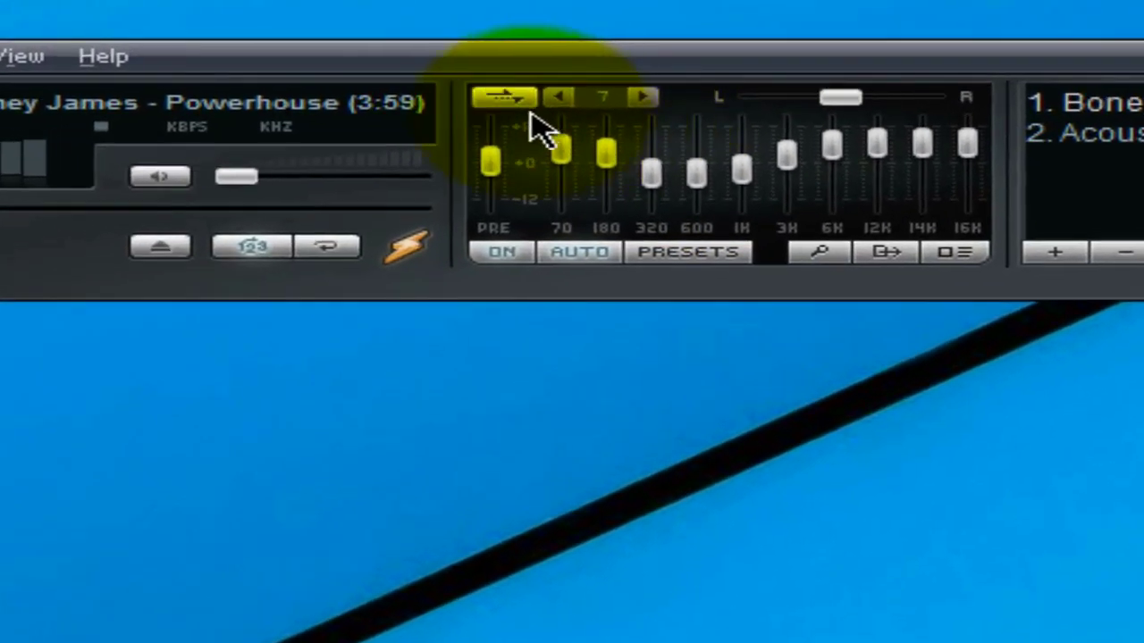
- Try lowering the crossfade time above the equalizer to 4 seconds, and return it to 7
click(504, 100)
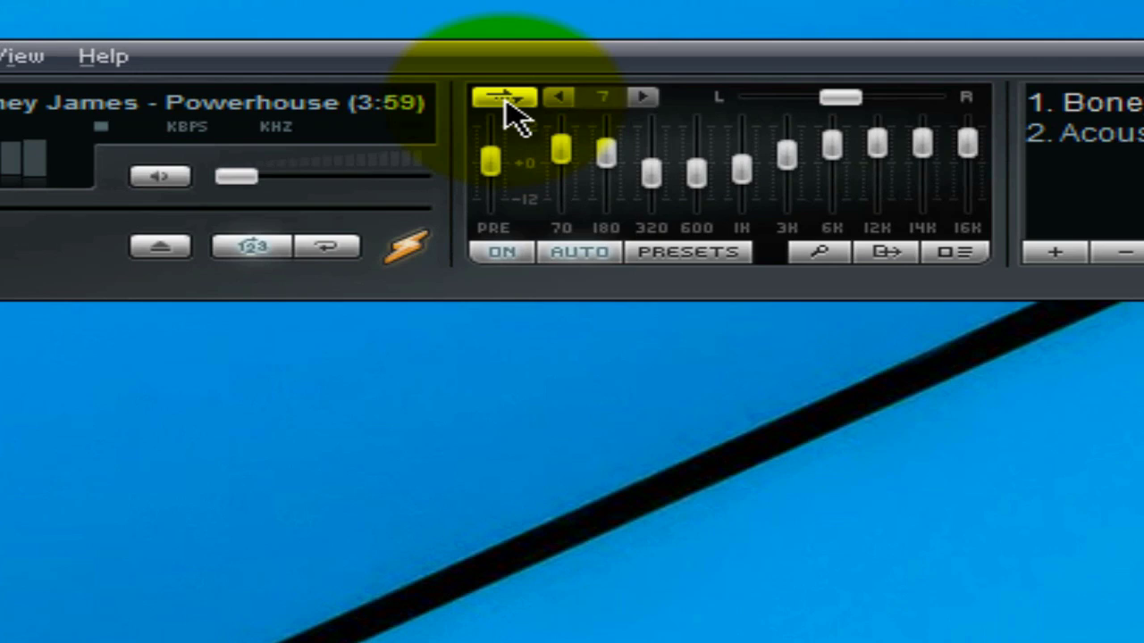
click(510, 110)
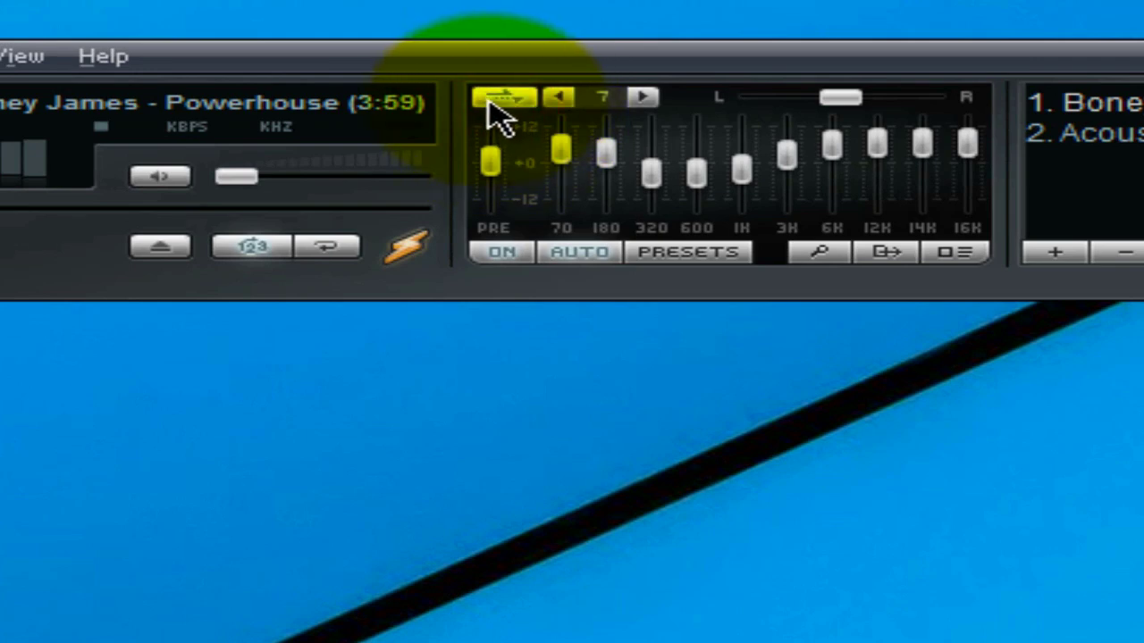
click(559, 100)
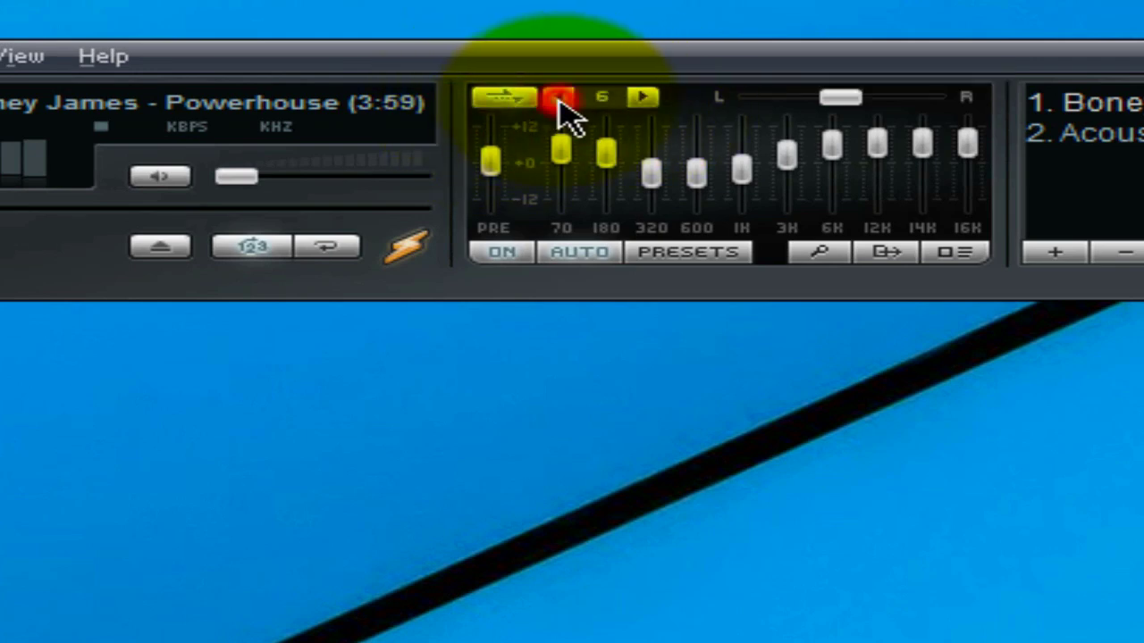
click(559, 100)
click(558, 100)
click(645, 98)
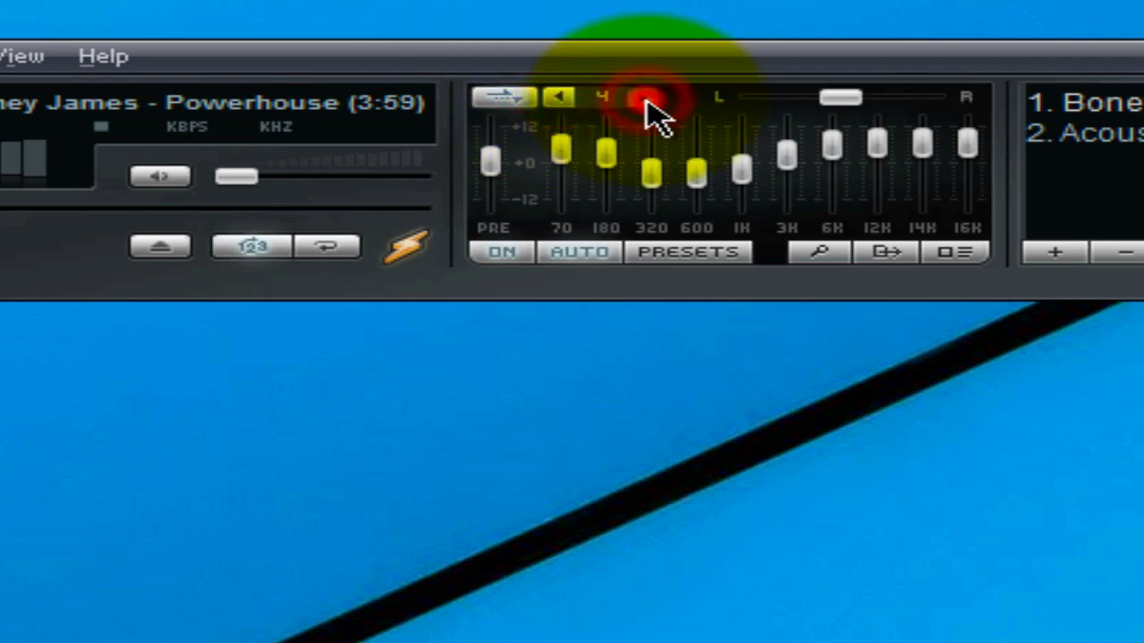
click(645, 99)
click(645, 98)
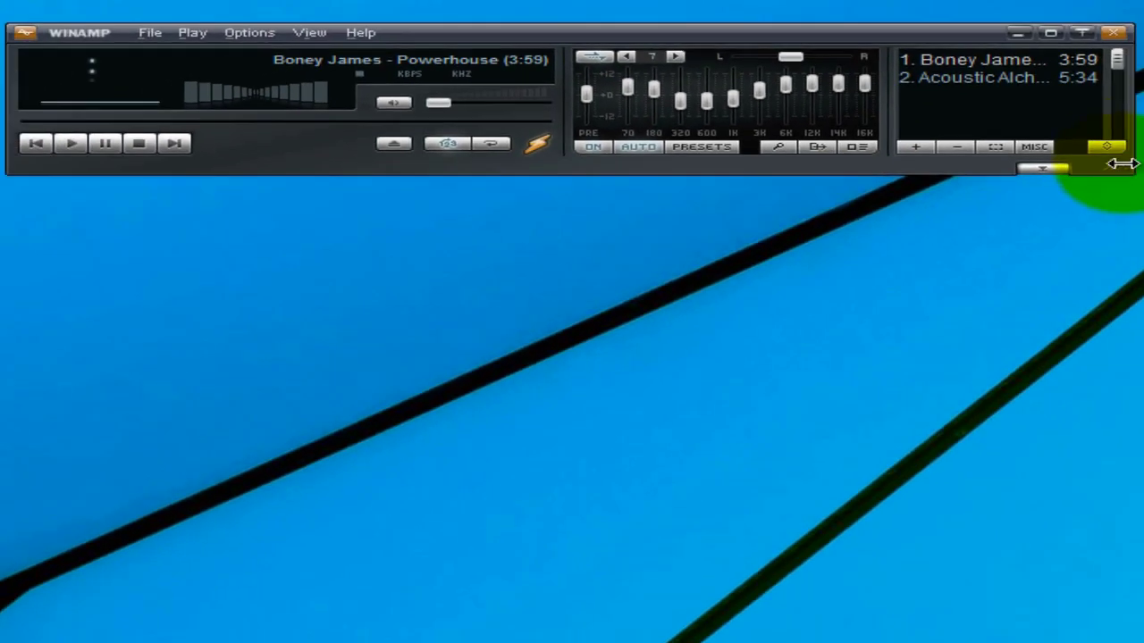
- Widen the Winamp window and enlarge its playlist area beside the equalizer
drag(1121, 165, 1099, 92)
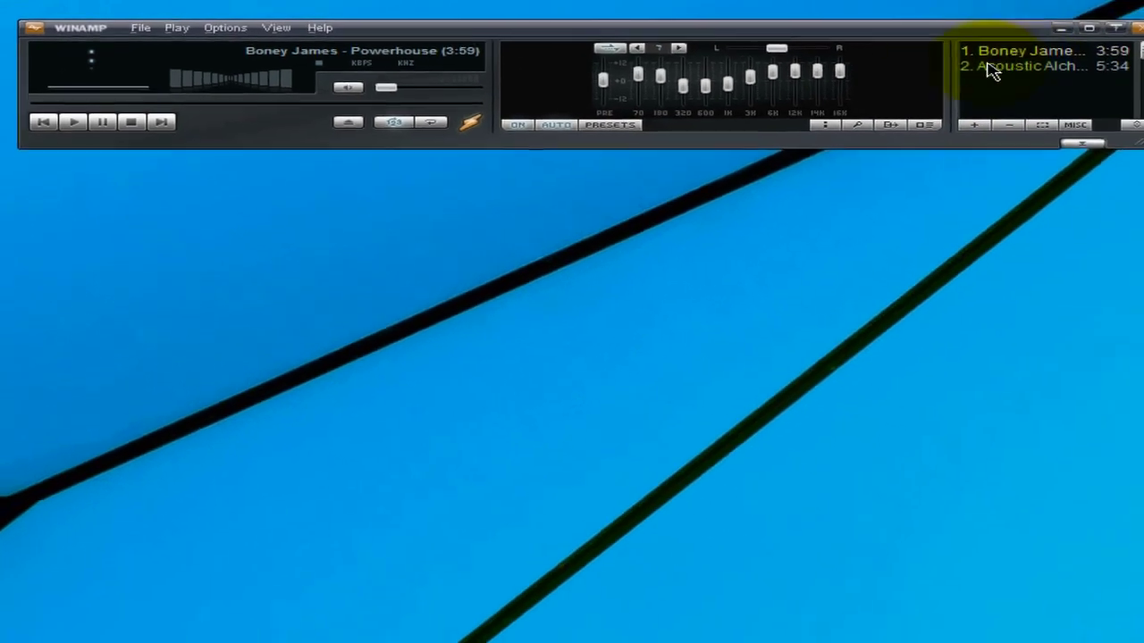
drag(907, 74, 786, 80)
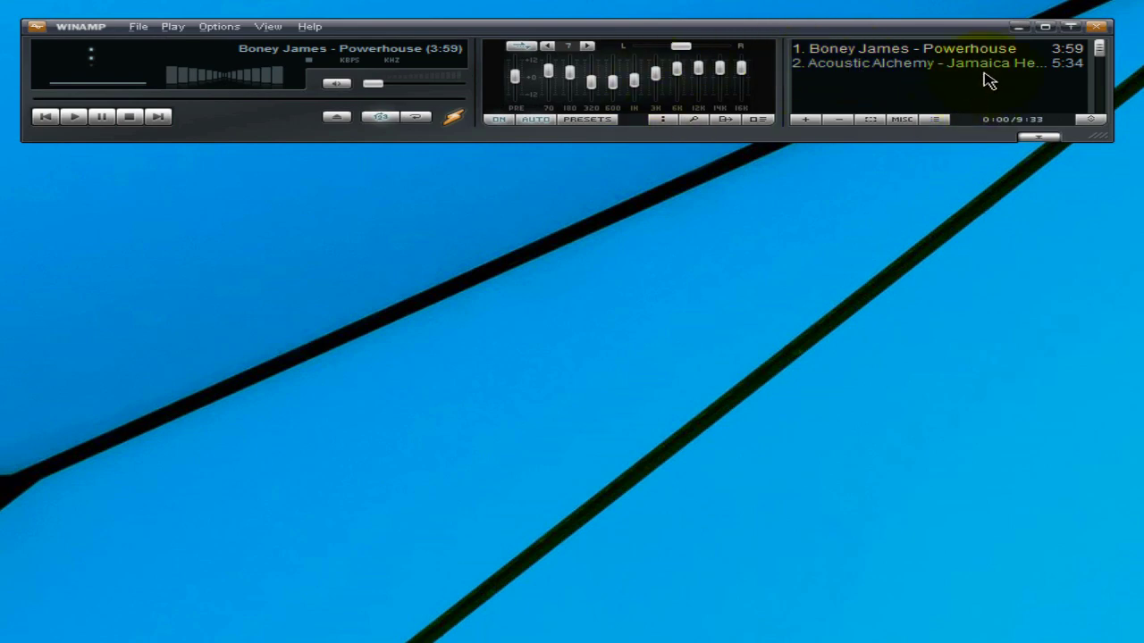
- Activate the Nullsoft SHOUTcast Source DSP v2.3.2 plug-in in Winamp's DSP/Effect preferences, with the preferences window placed below the player
click(225, 29)
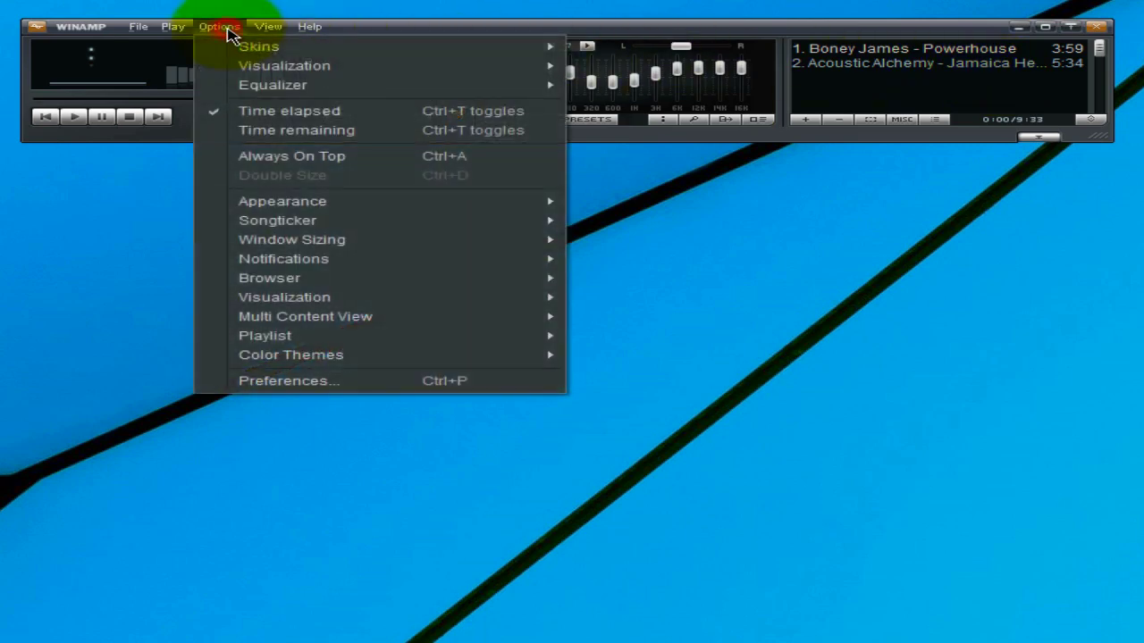
click(374, 382)
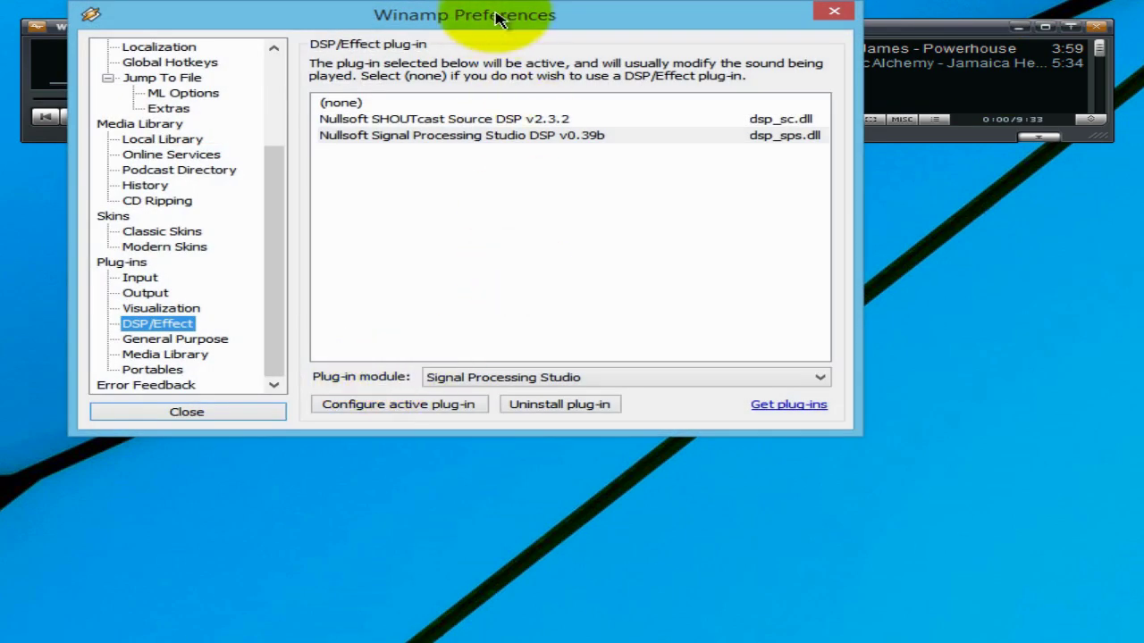
drag(519, 16, 601, 170)
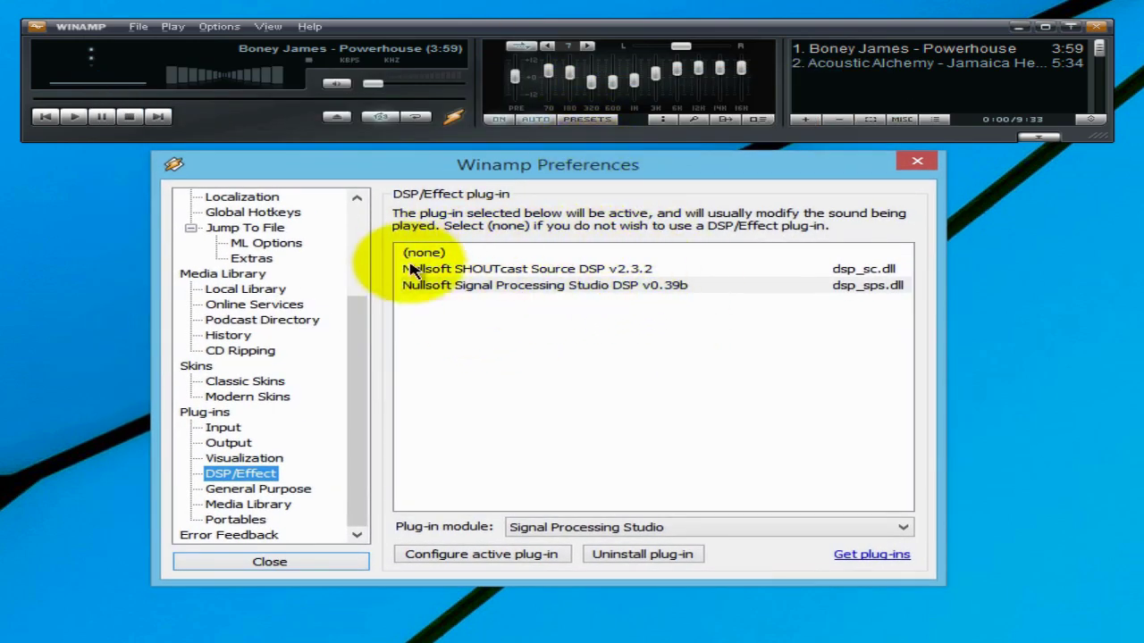
drag(358, 327, 334, 383)
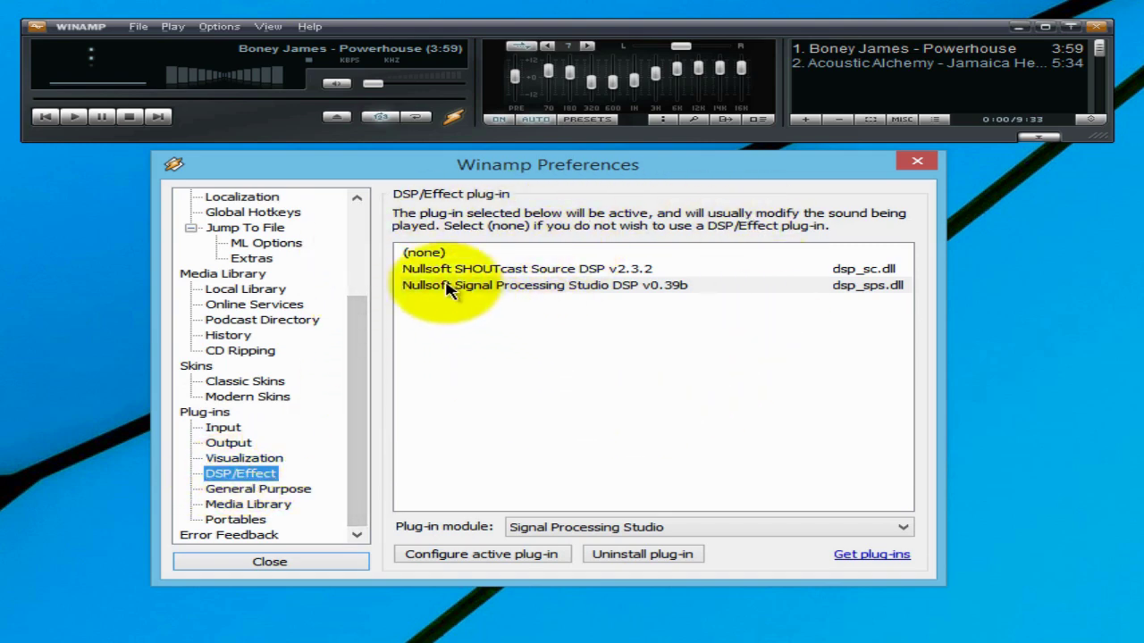
click(540, 273)
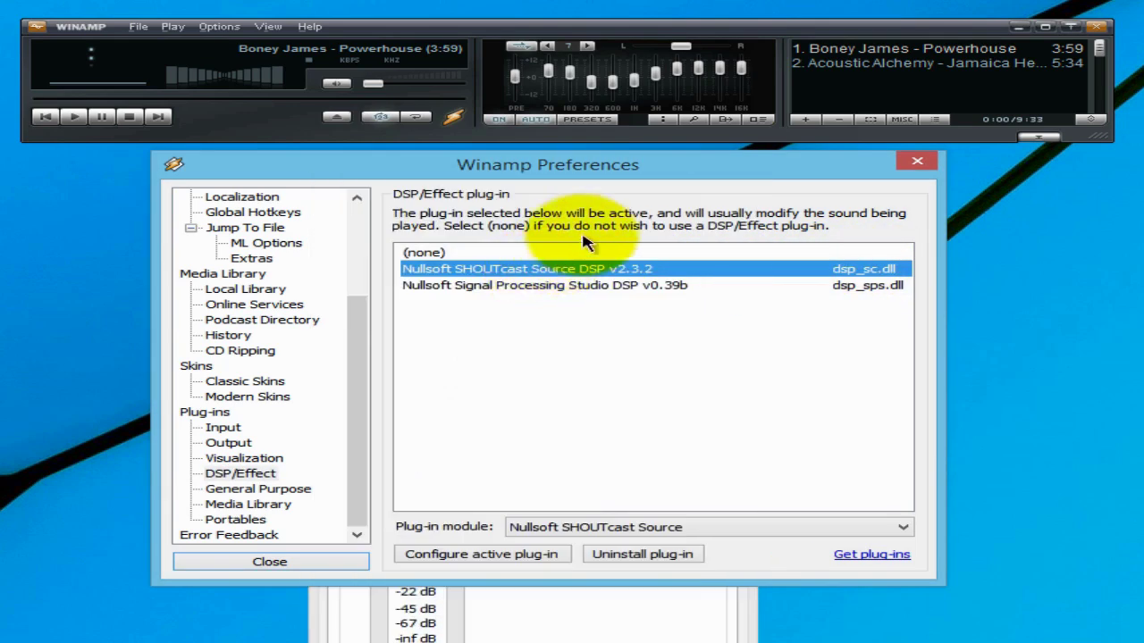
- Reposition the Nullsoft SHOUTcast Source window so that it lies fully in view over Winamp Preferences
click(549, 633)
drag(546, 185, 604, 635)
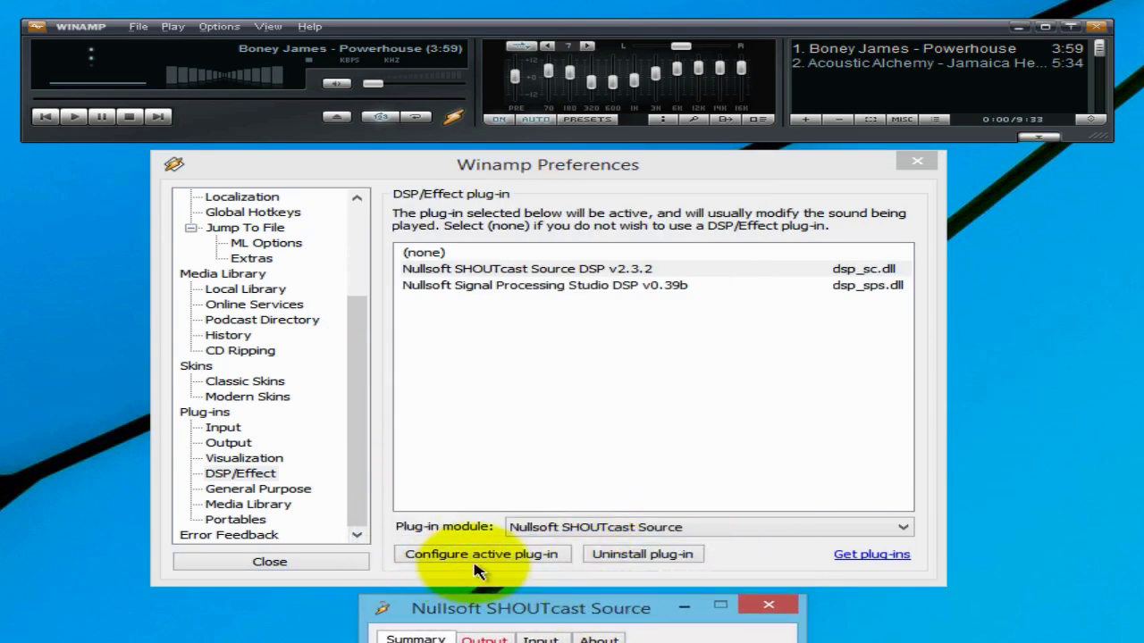
drag(548, 613, 572, 630)
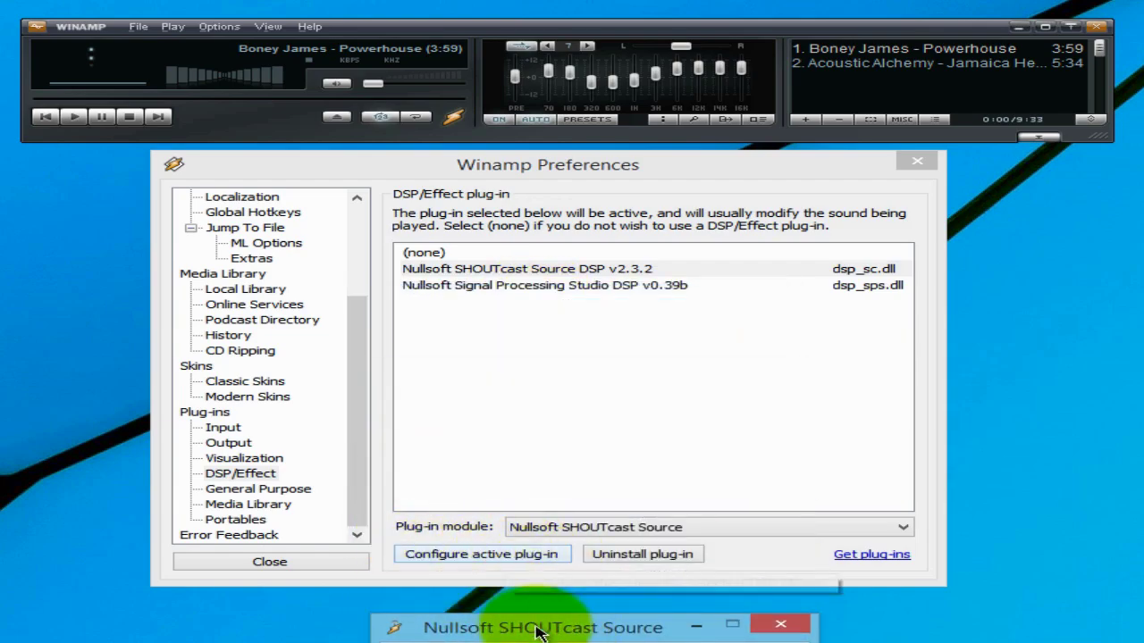
drag(536, 609, 557, 256)
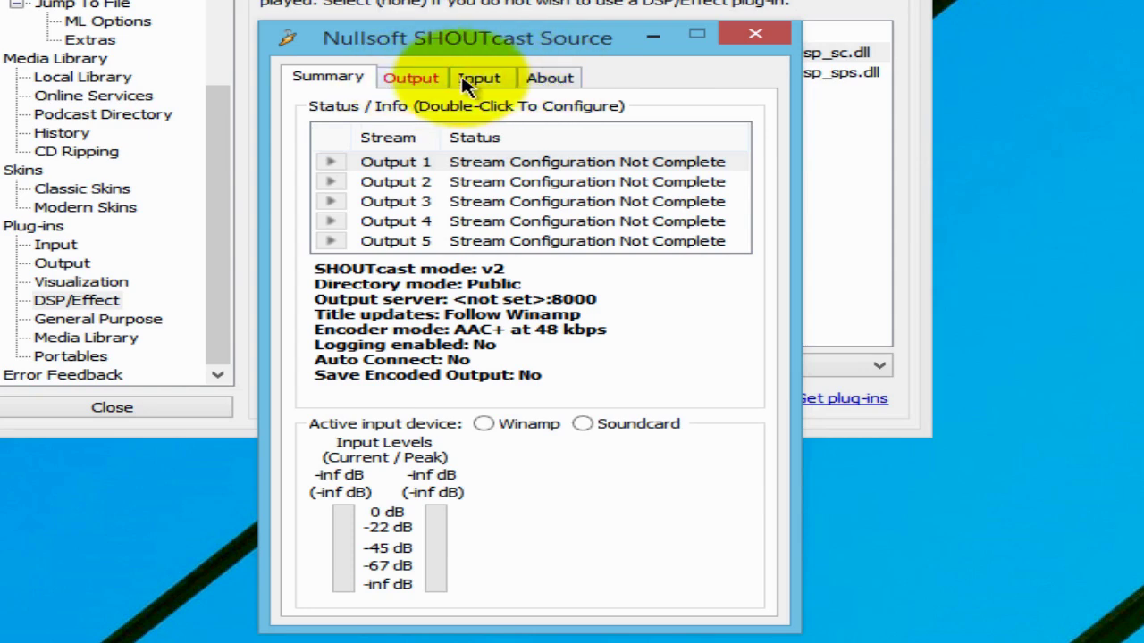
- Copy the server address s8.myradiostream.com from Notepad into the Server Address of Output 1's login settings
click(404, 82)
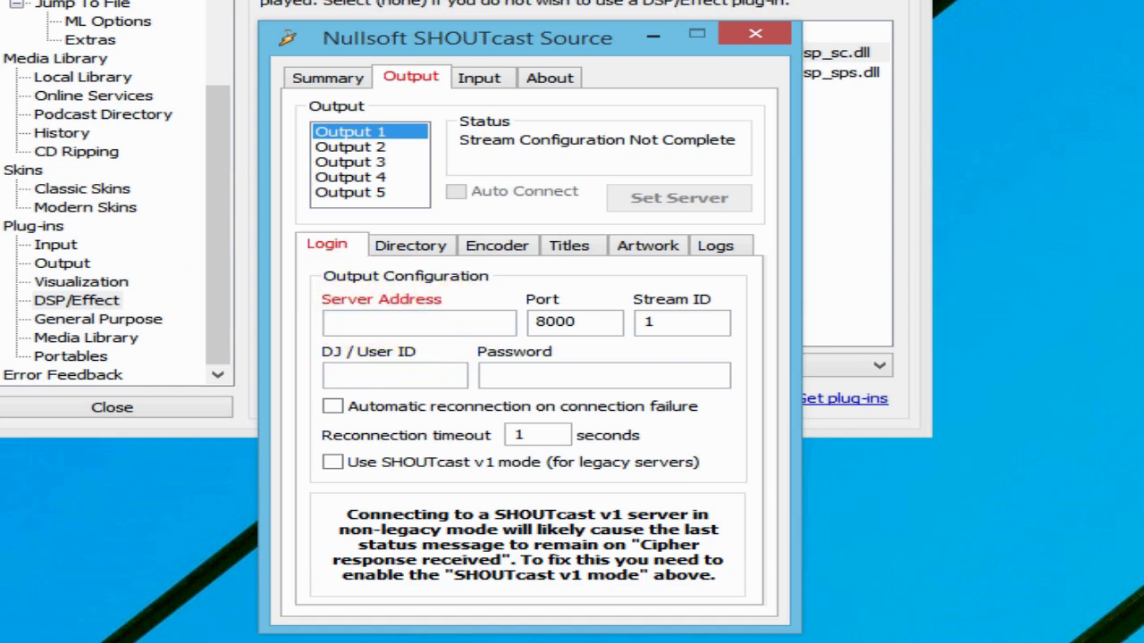
click(53, 107)
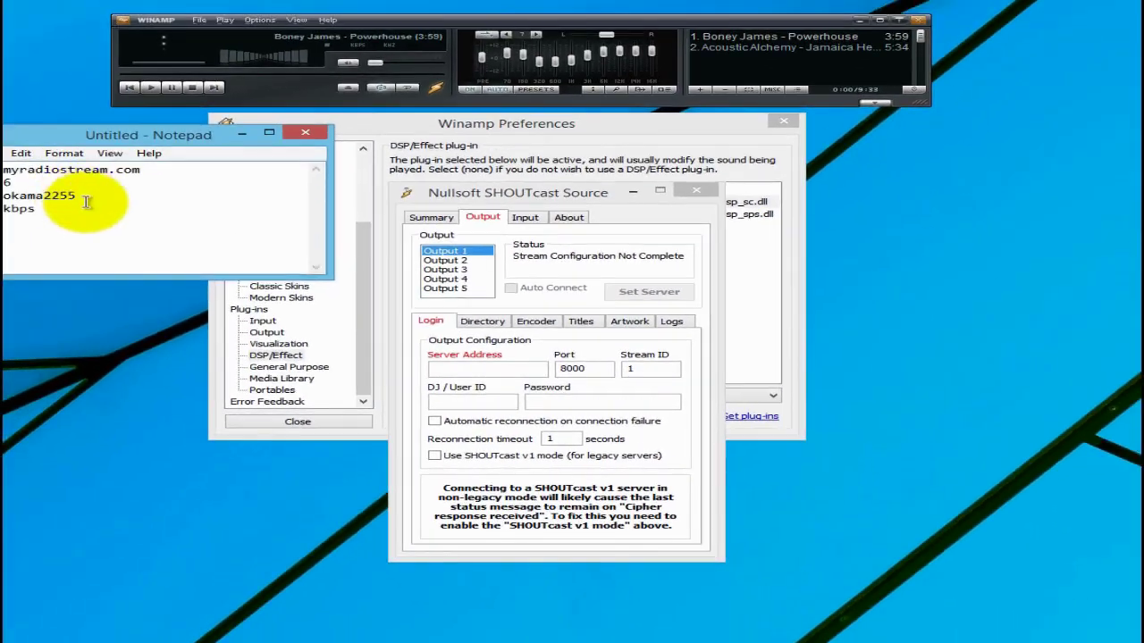
click(67, 169)
drag(2, 169, 141, 169)
right_click(139, 175)
click(182, 215)
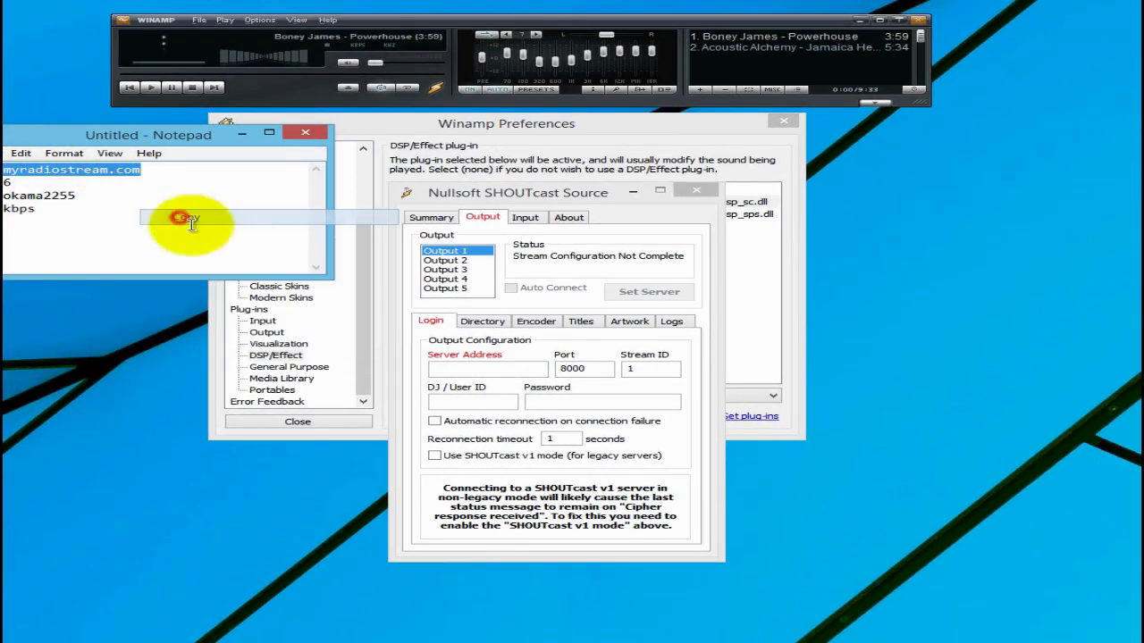
click(442, 367)
right_click(441, 367)
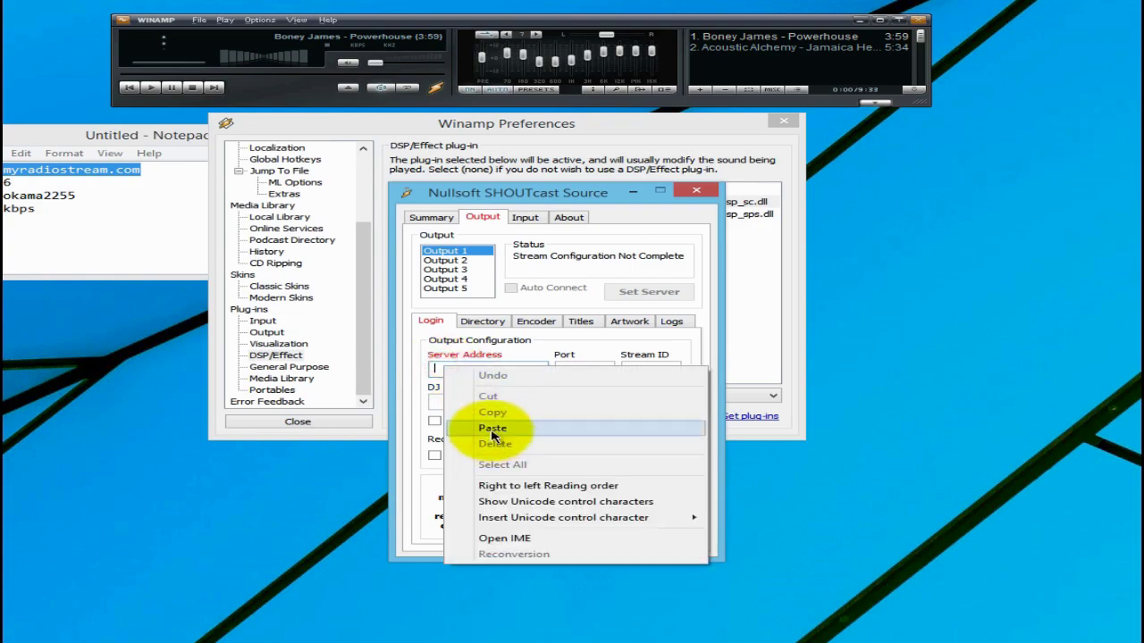
click(487, 427)
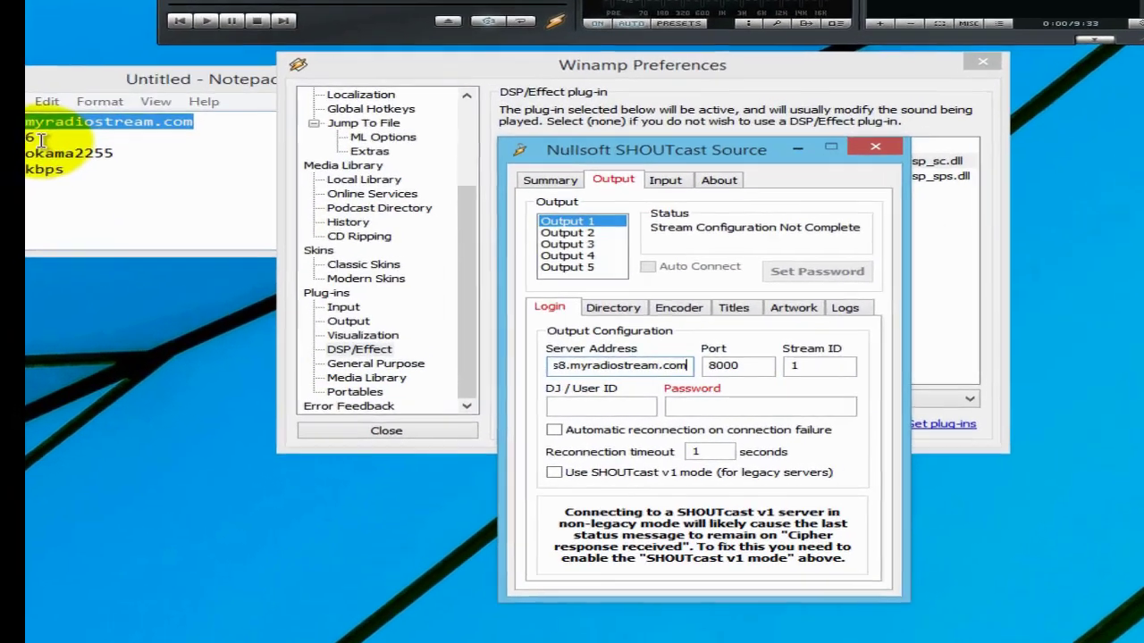
- Copy the port number from Notepad into Output 1's login settings, replacing the default Port with 4236
double_click(7, 182)
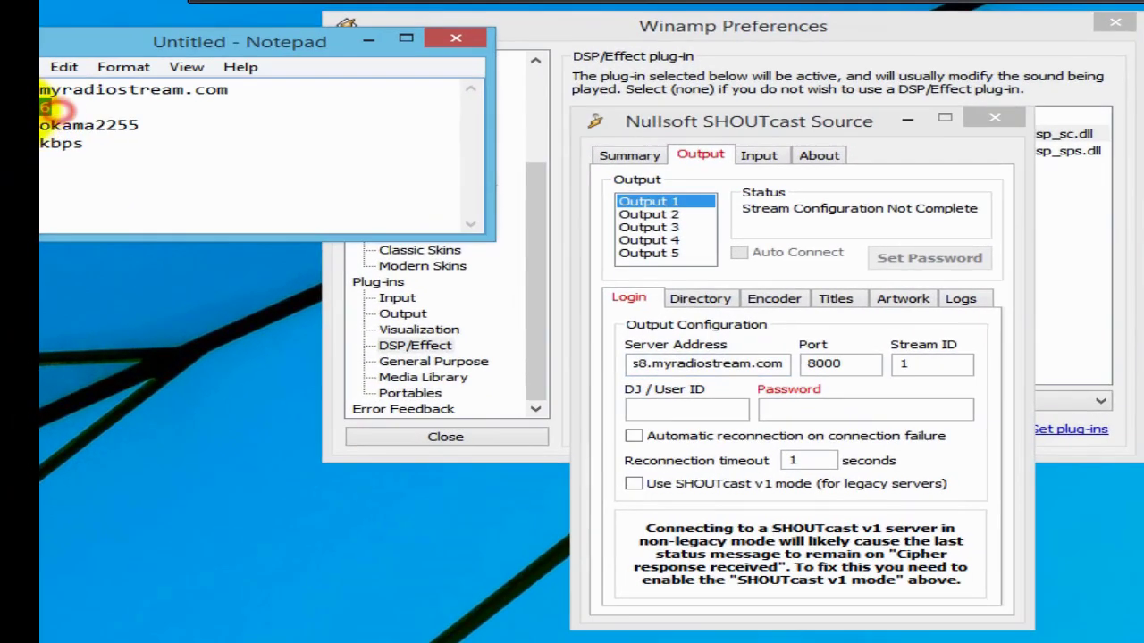
right_click(59, 106)
click(88, 170)
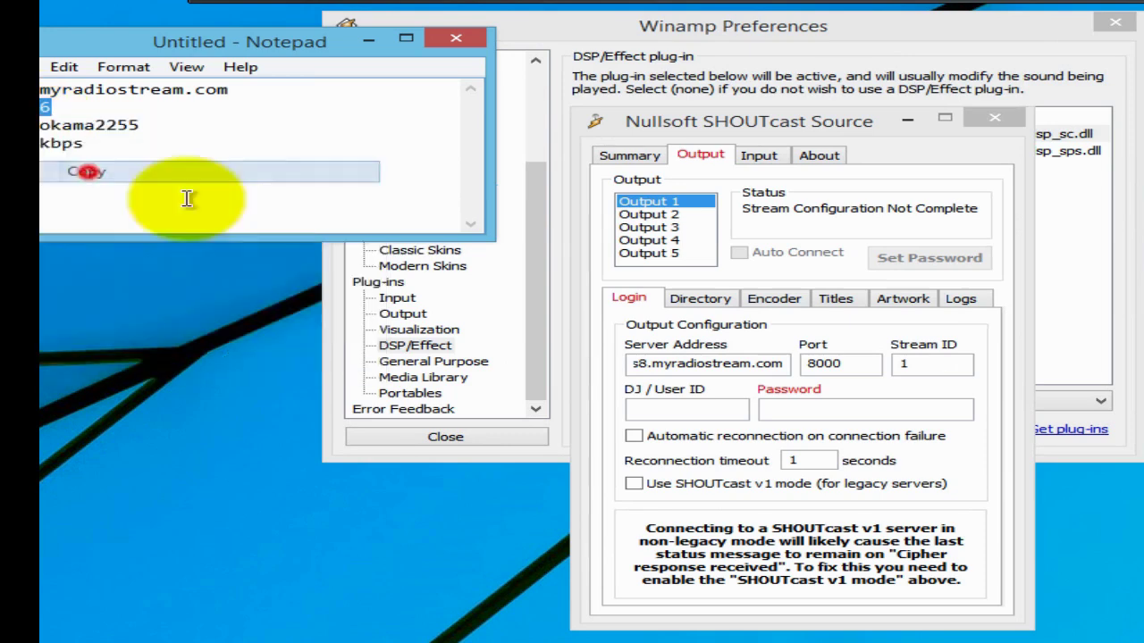
click(842, 363)
double_click(842, 363)
right_click(835, 363)
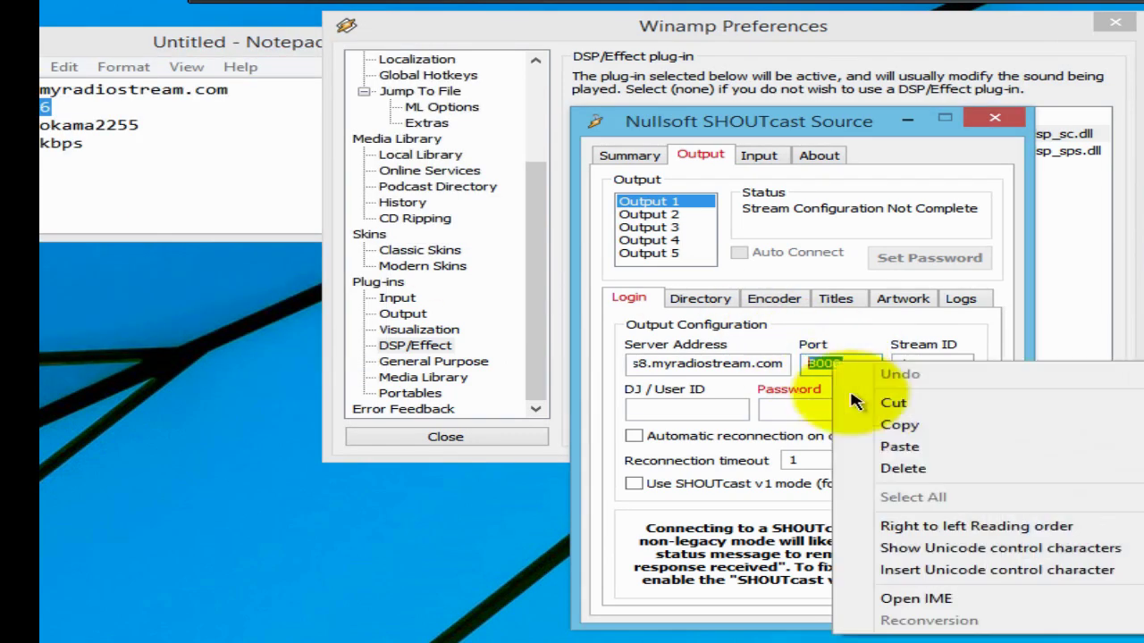
click(900, 445)
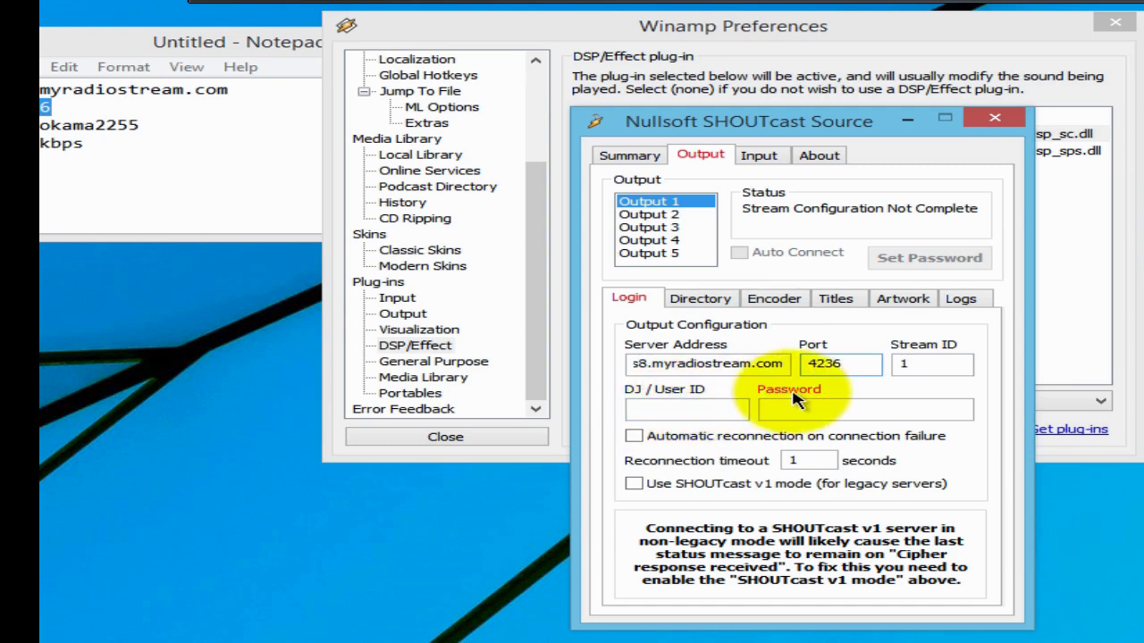
- Copy the stream password from Notepad into the Password field of Output 1's login settings
drag(147, 125, 54, 139)
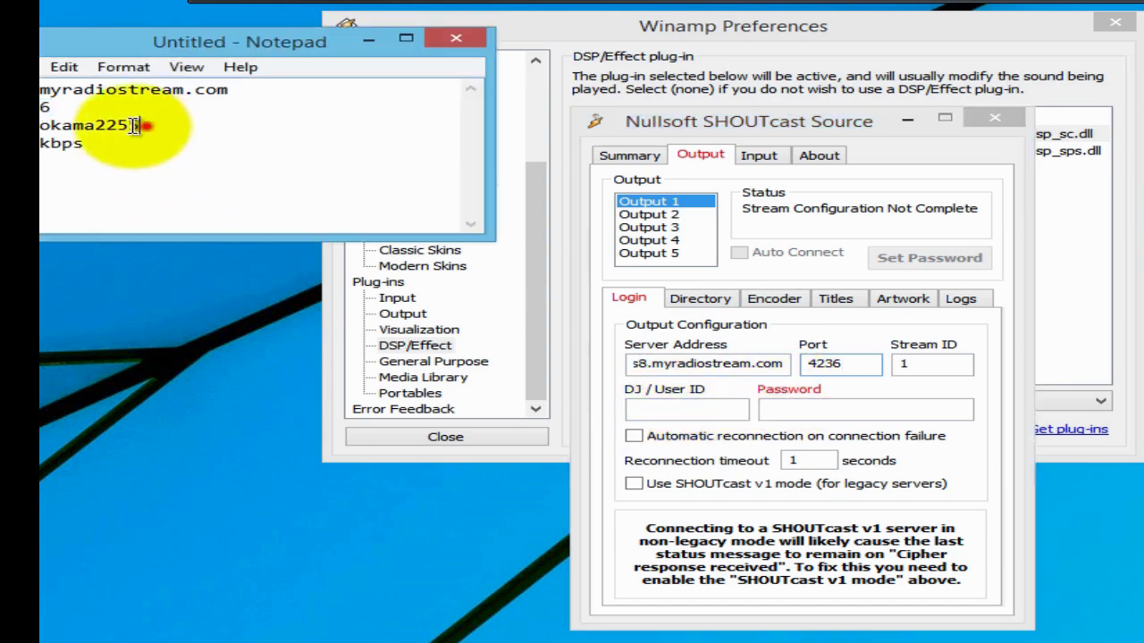
right_click(59, 116)
click(86, 187)
click(799, 410)
right_click(835, 410)
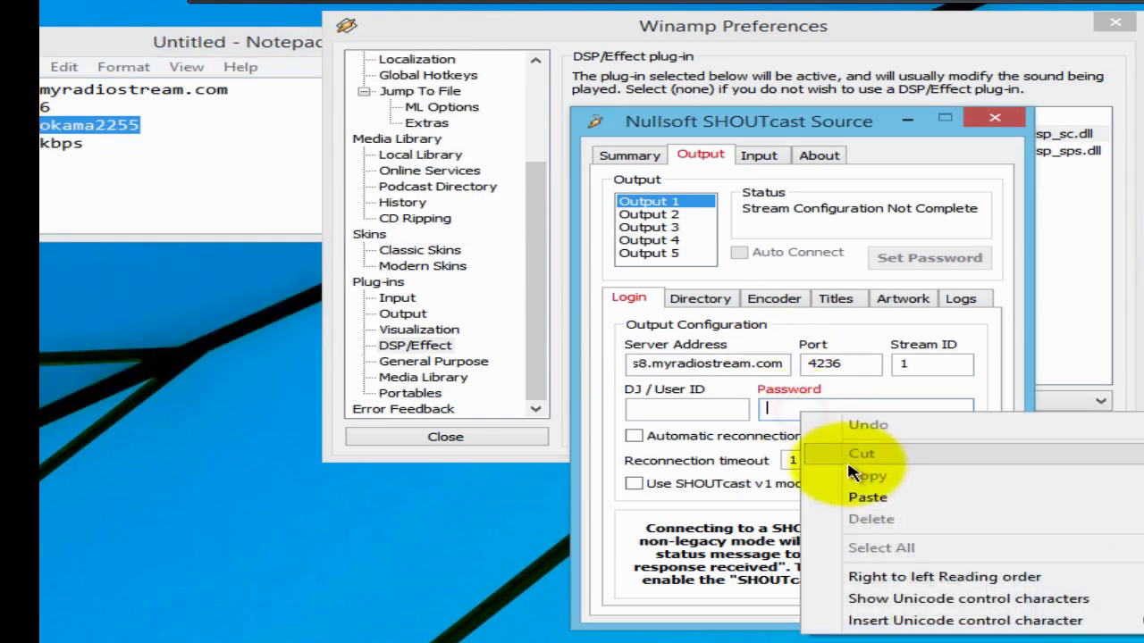
click(869, 503)
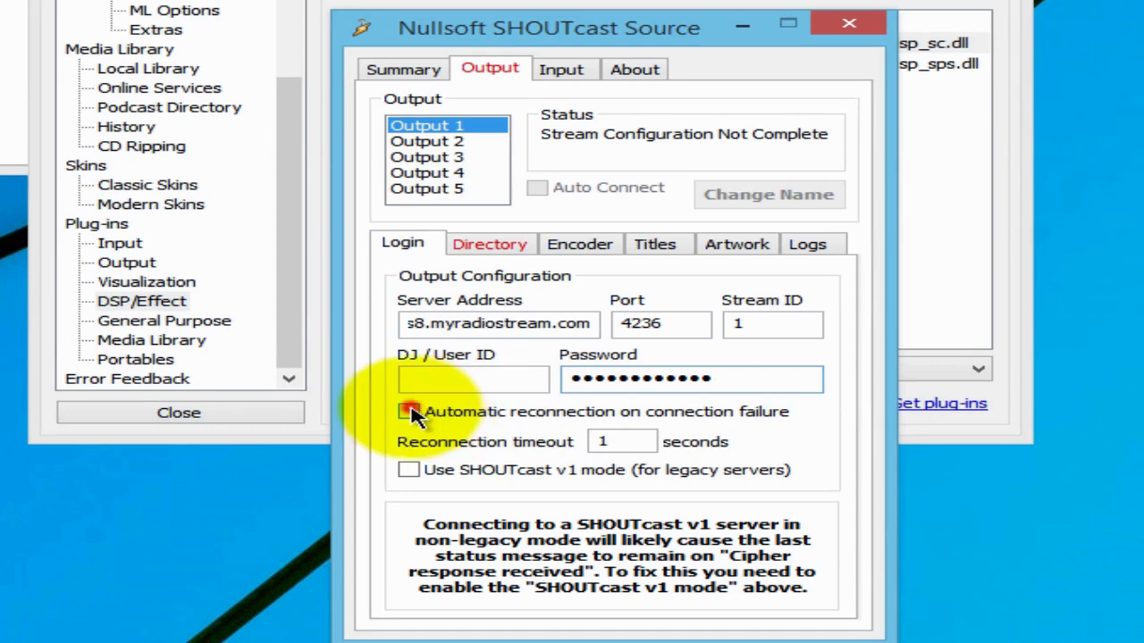
- Enable automatic reconnection on connection failure with a 30-second timeout, and turn on SHOUTcast v1 mode for Output 1
click(409, 412)
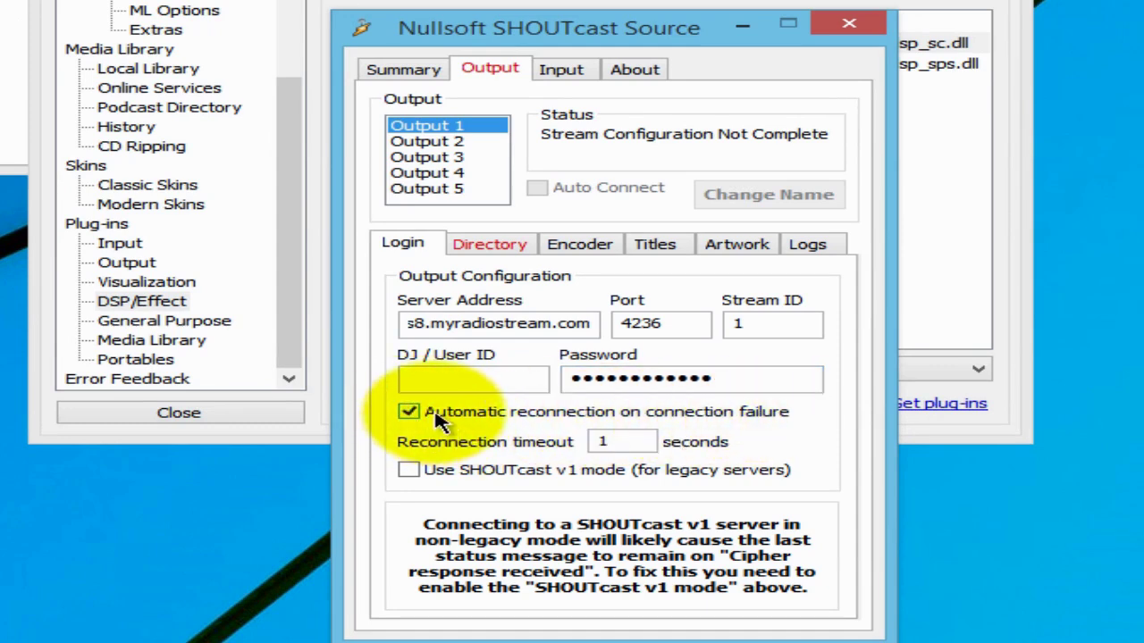
double_click(600, 441)
text(30)
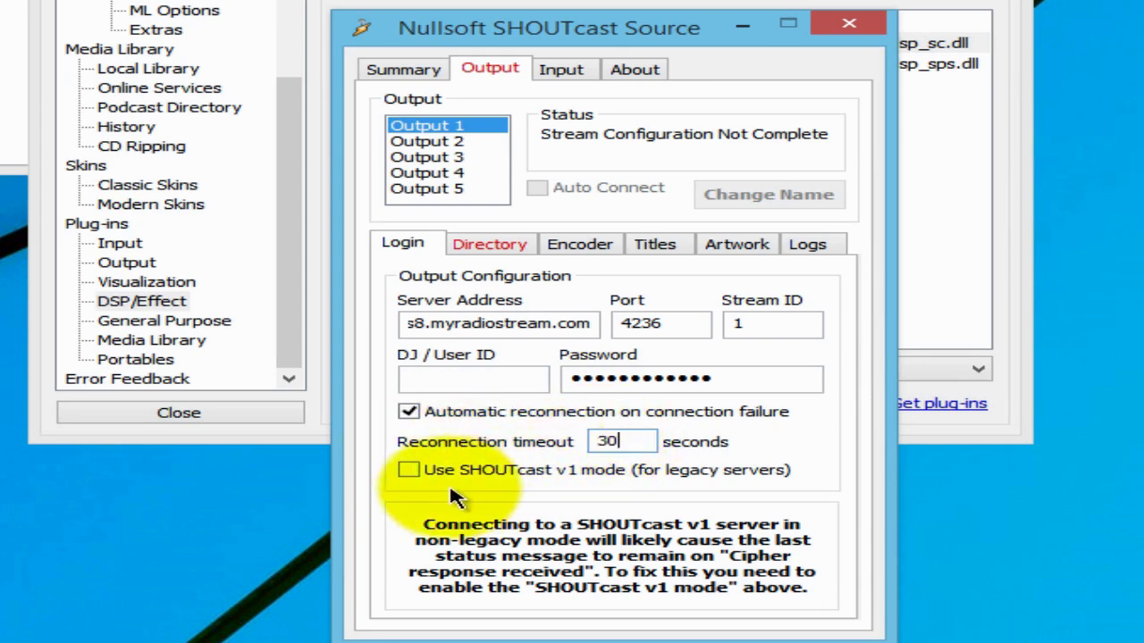
click(407, 470)
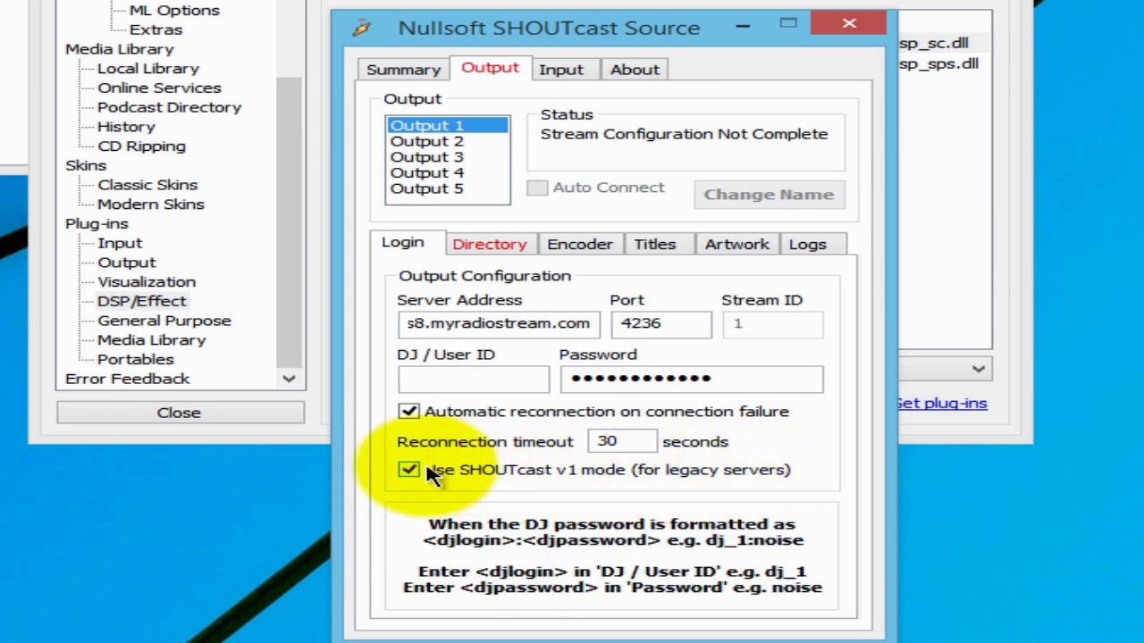
- Name the public stream "The Best Rock Mix" in Output 1's directory settings and choose Rock as its genre
click(491, 247)
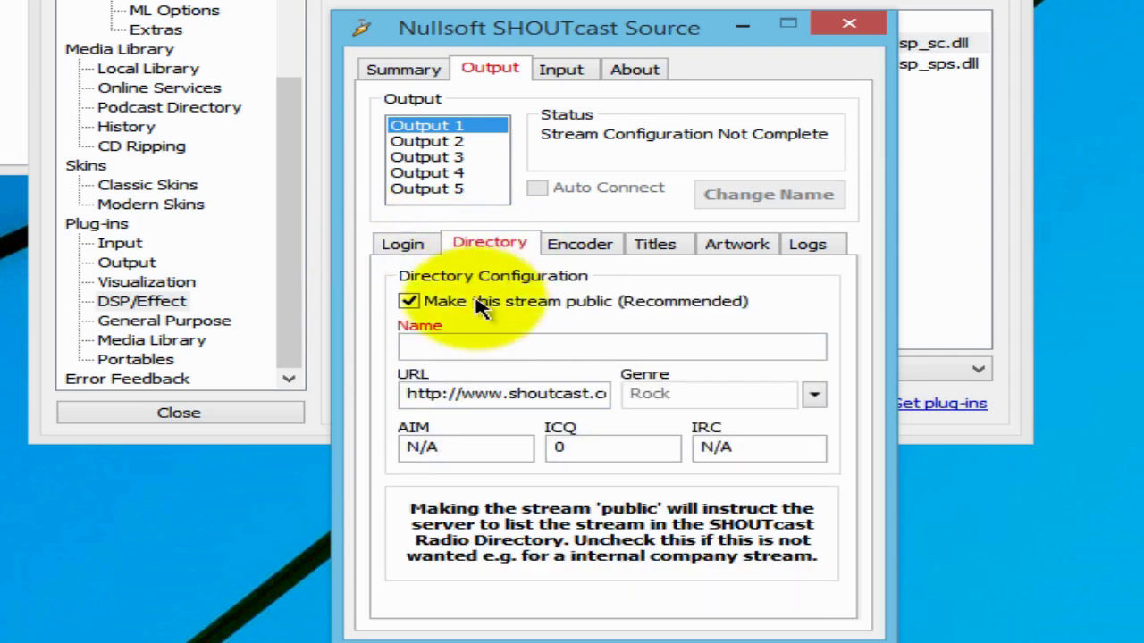
click(466, 344)
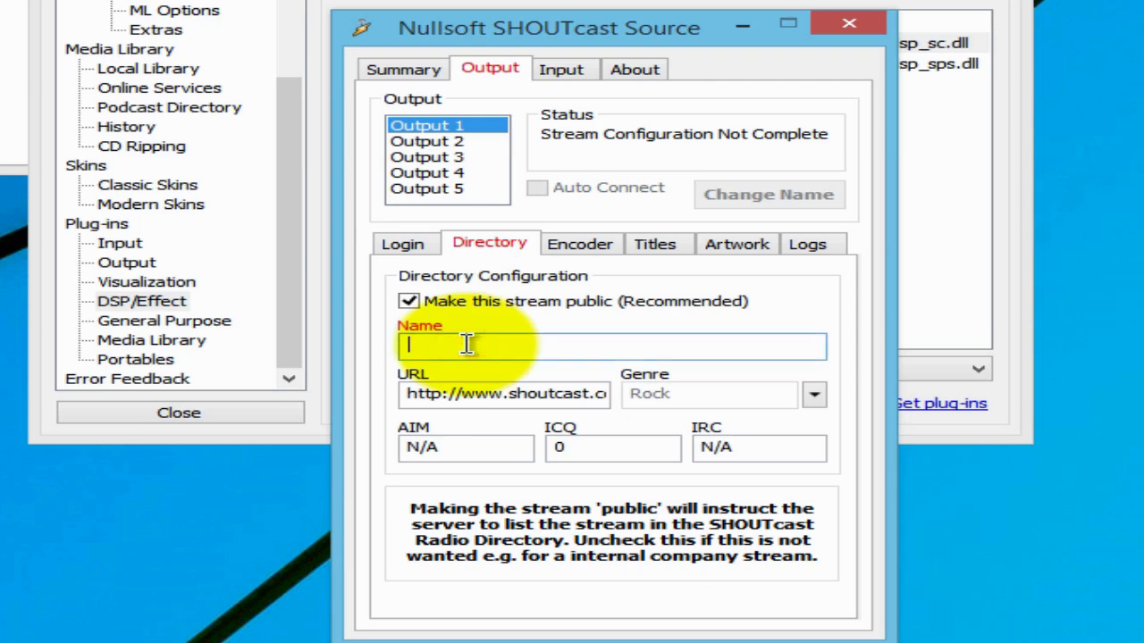
text(The Best Rock Mix)
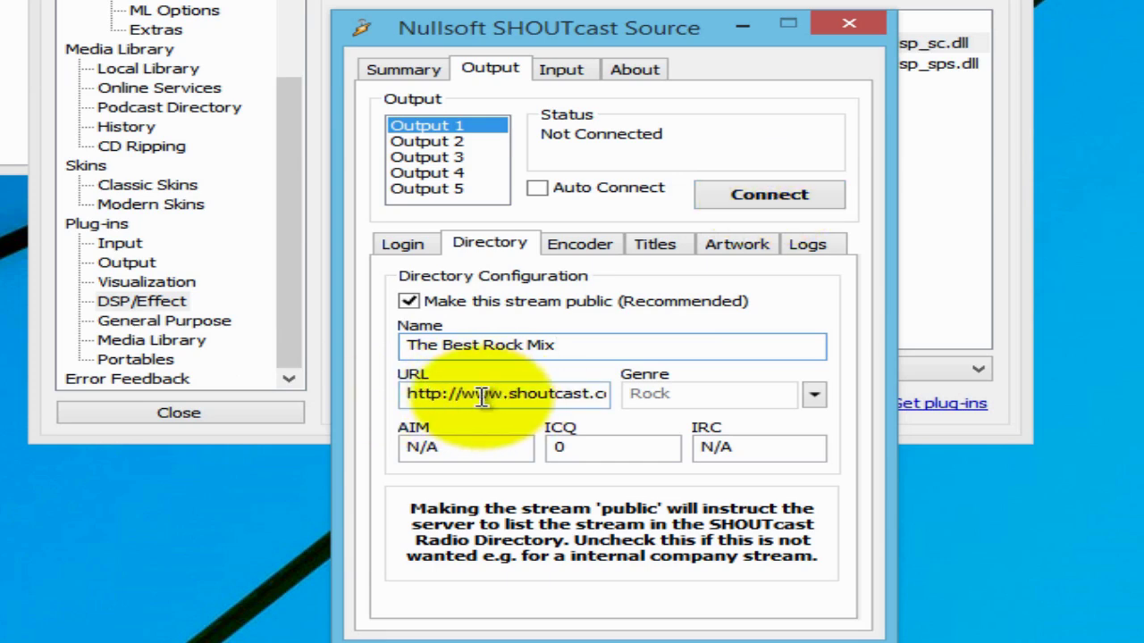
click(814, 394)
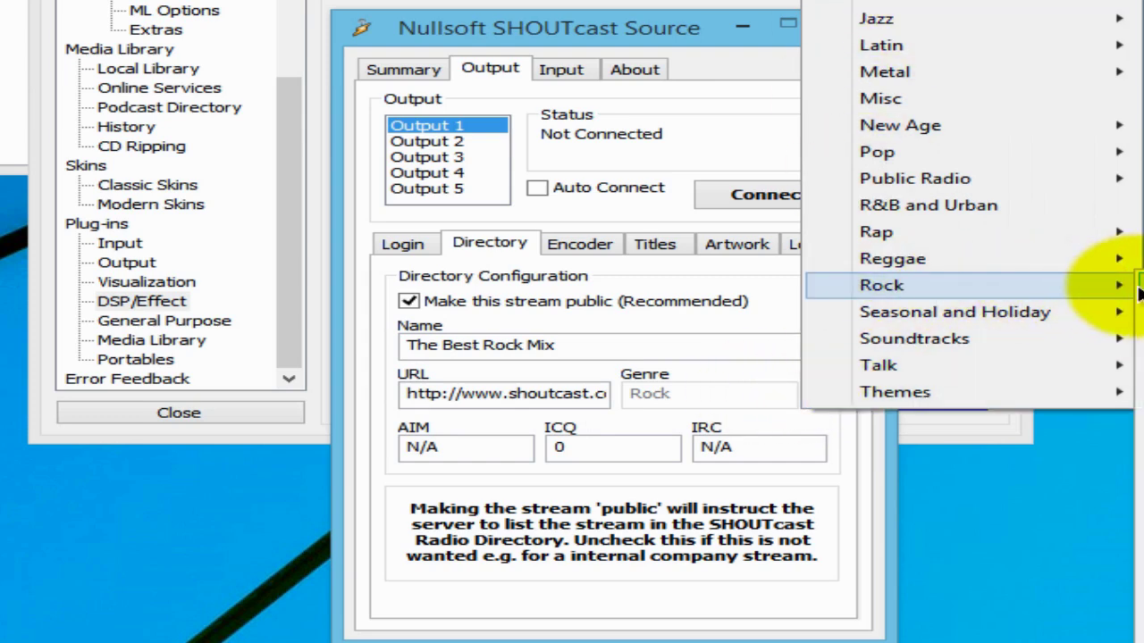
click(1141, 284)
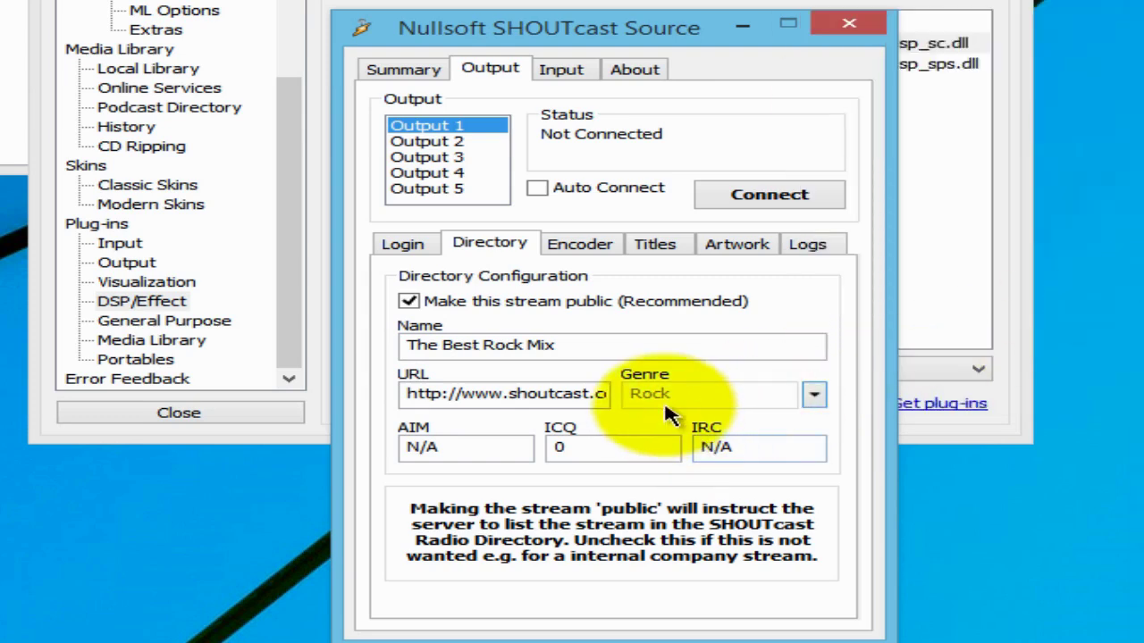
click(626, 447)
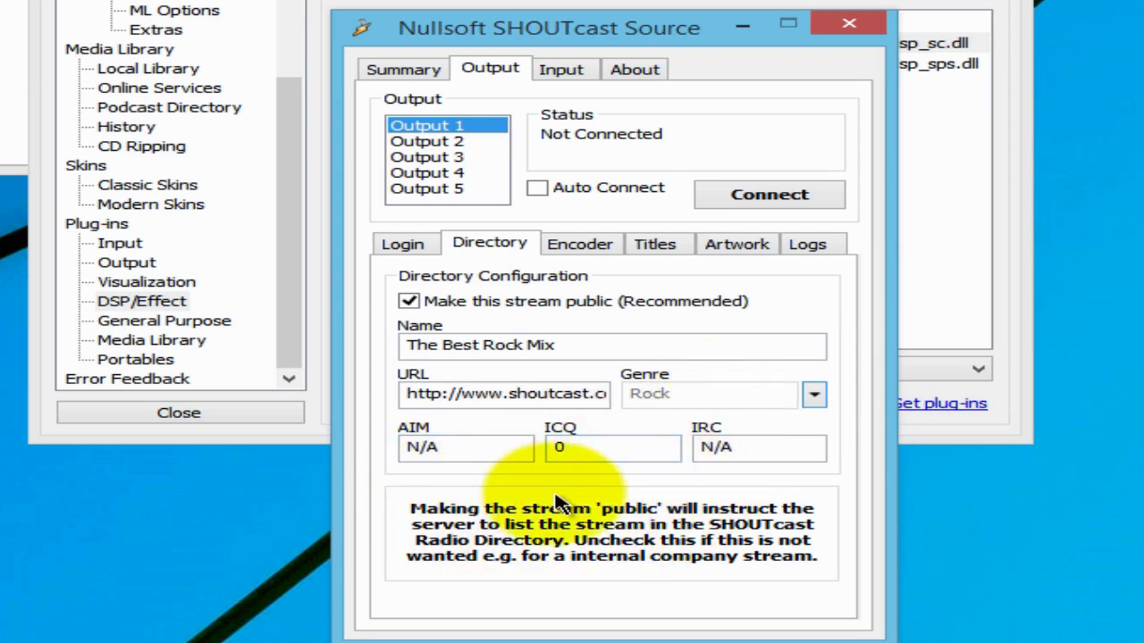
- Set Output 1's encoder type to MP3 Encoder with the 128kbps, 44100Hz, Stereo setting
click(571, 250)
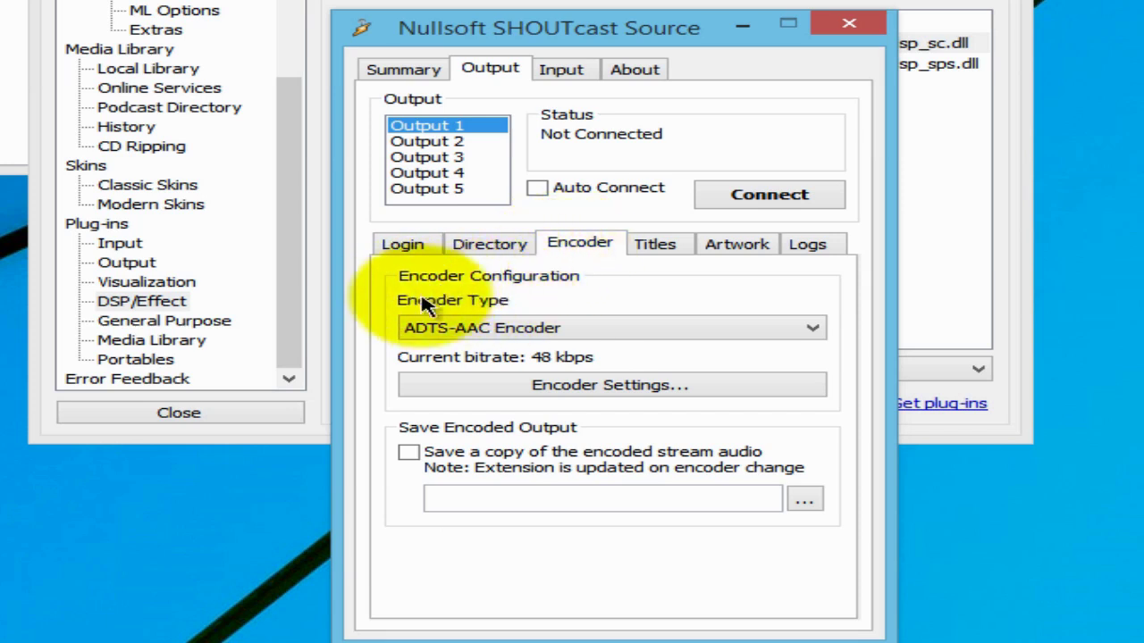
click(811, 330)
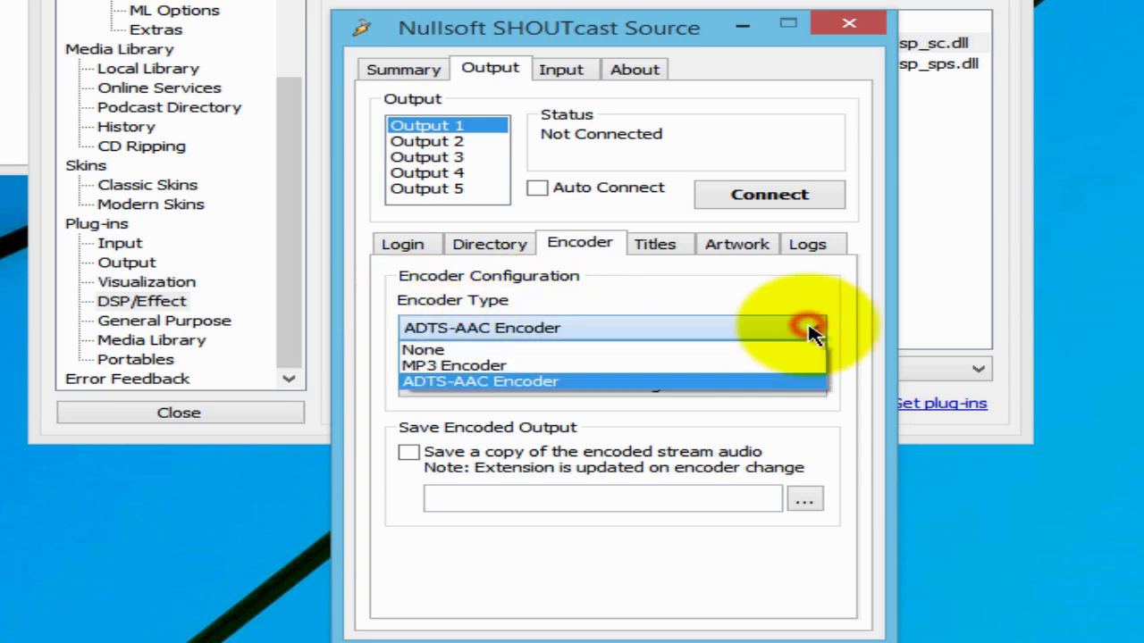
click(655, 367)
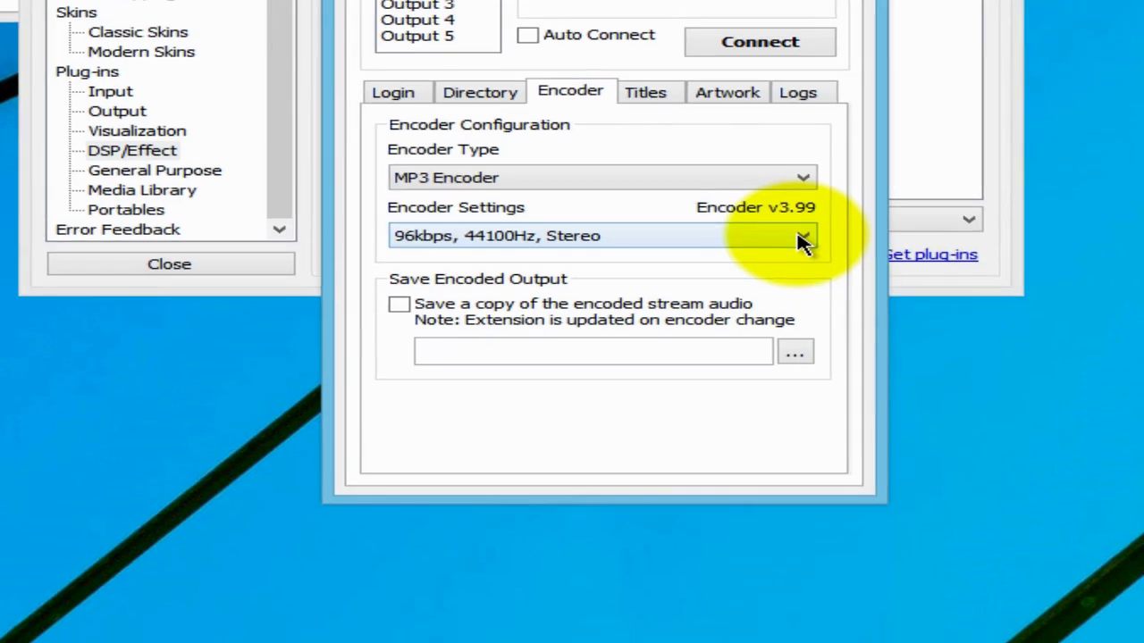
click(803, 238)
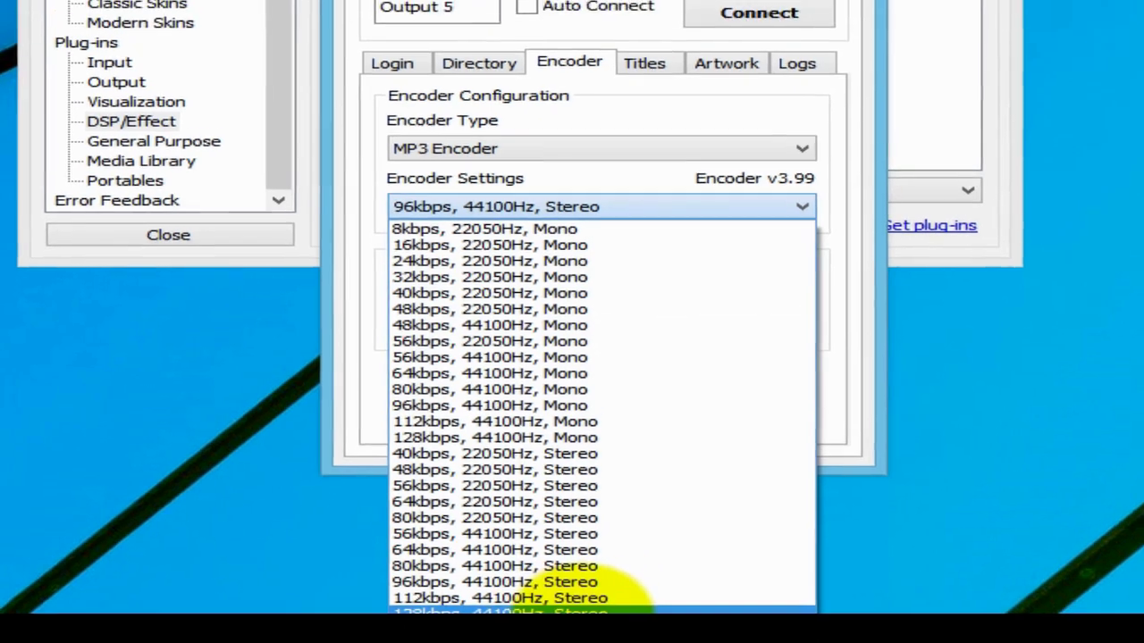
click(608, 611)
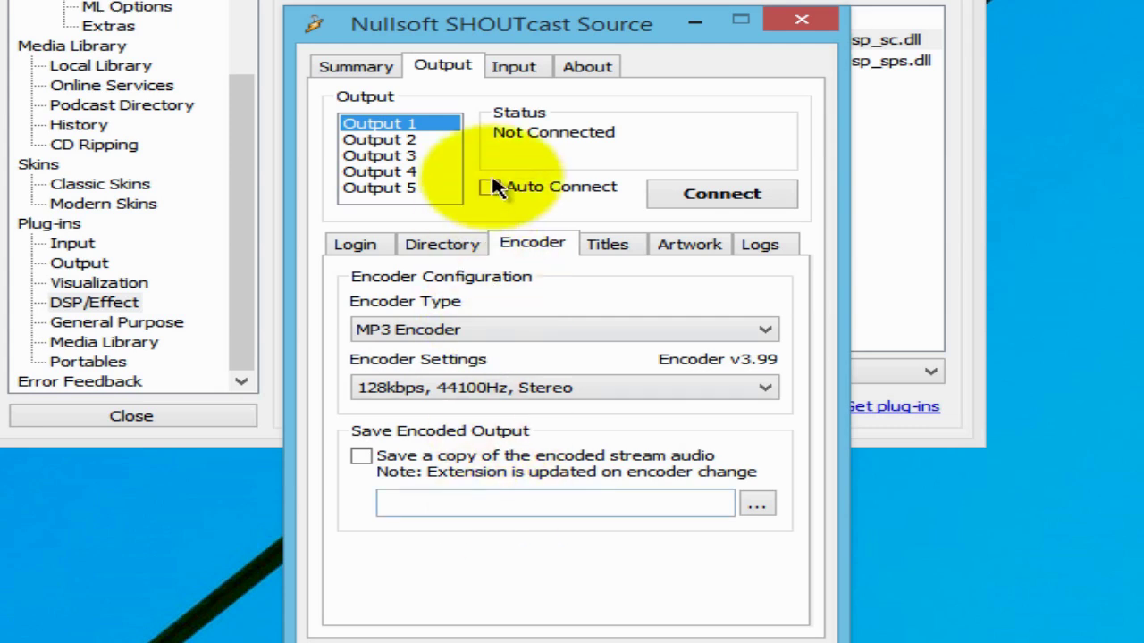
- Switch the plug-in's input device to Soundcard Input to view its mixer options, and return it to Winamp (Recommended)
click(517, 70)
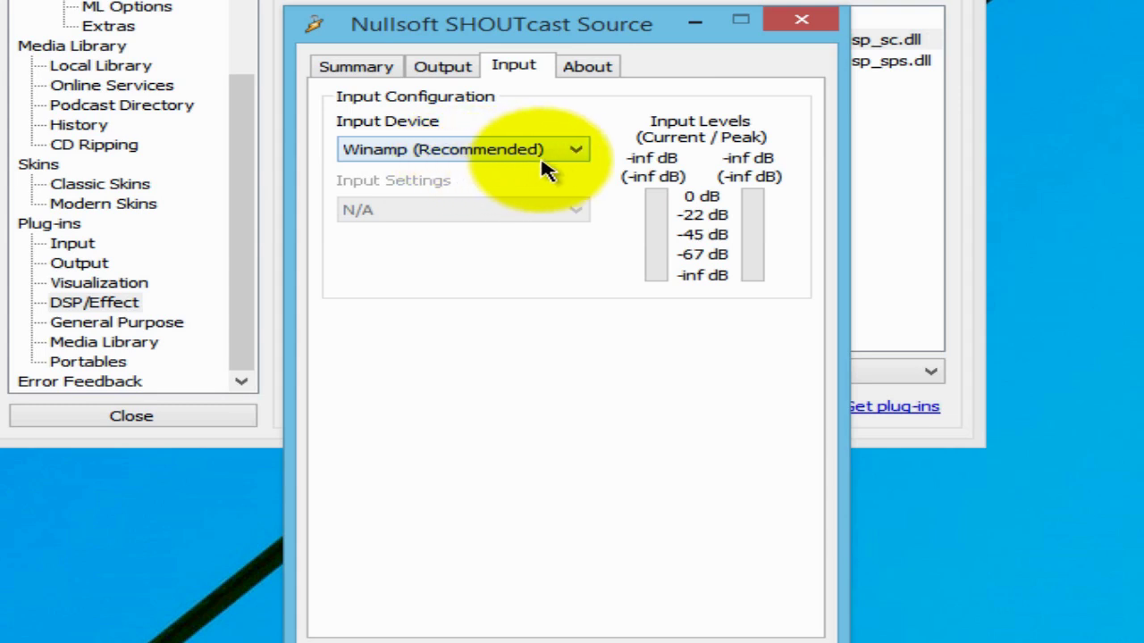
click(576, 152)
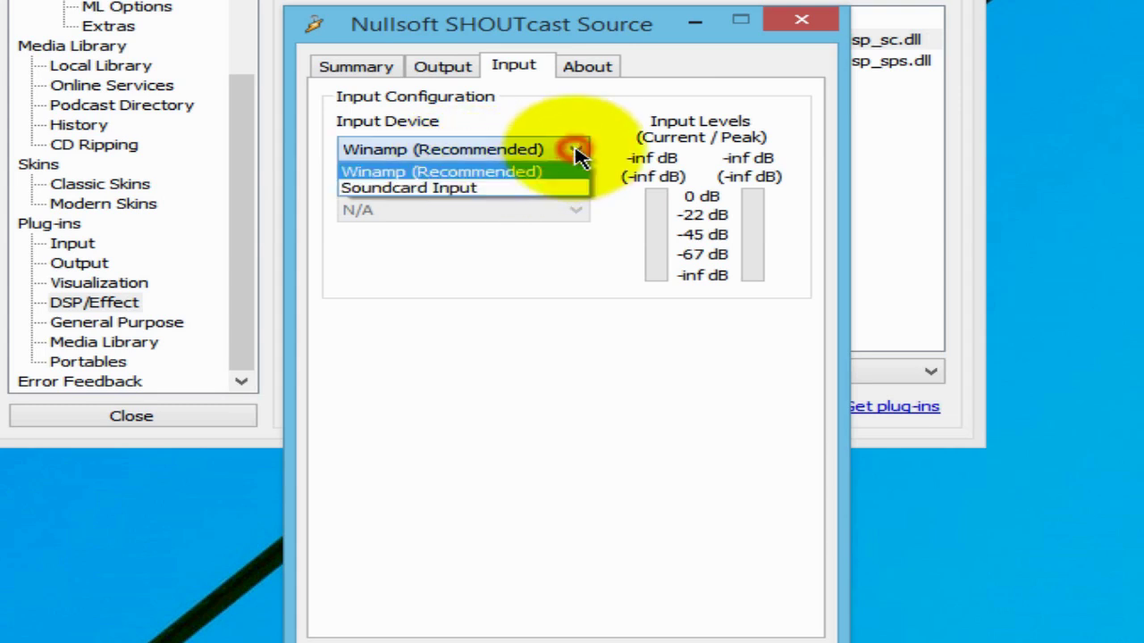
click(462, 188)
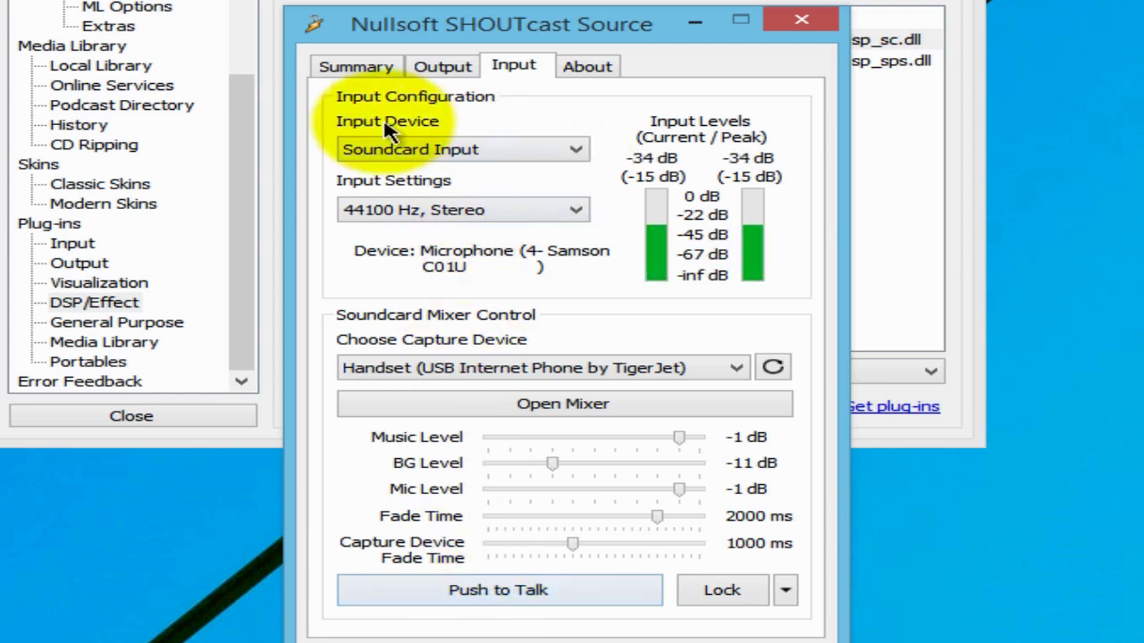
click(574, 151)
click(528, 174)
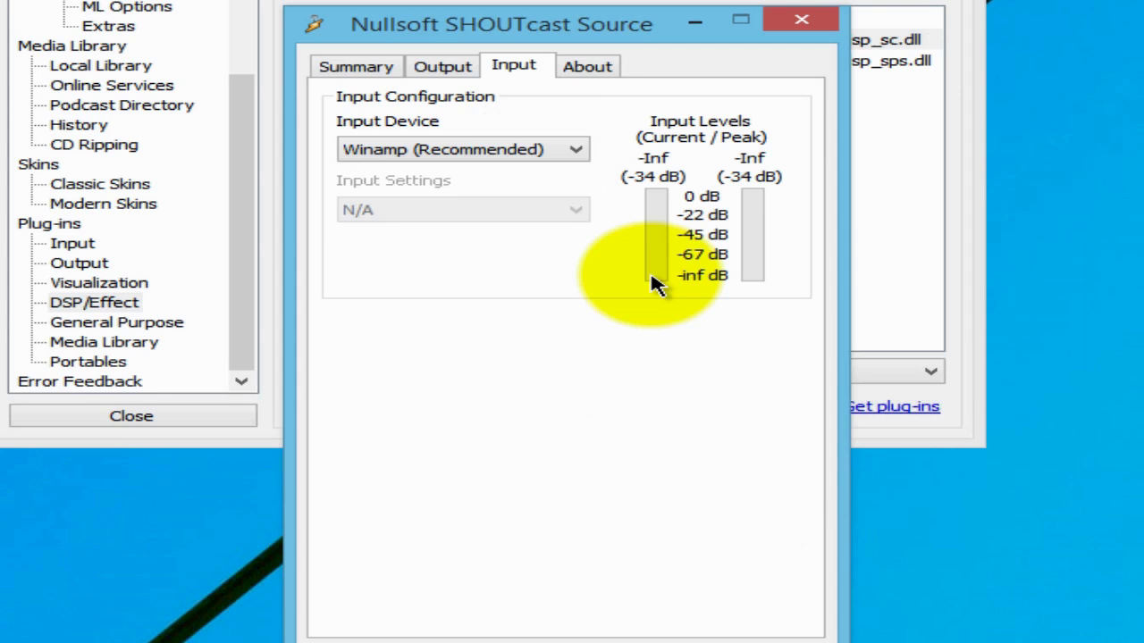
- Connect Output 1 to the radio server, and start playing the first playlist track in Winamp with its preferences window closed
click(452, 71)
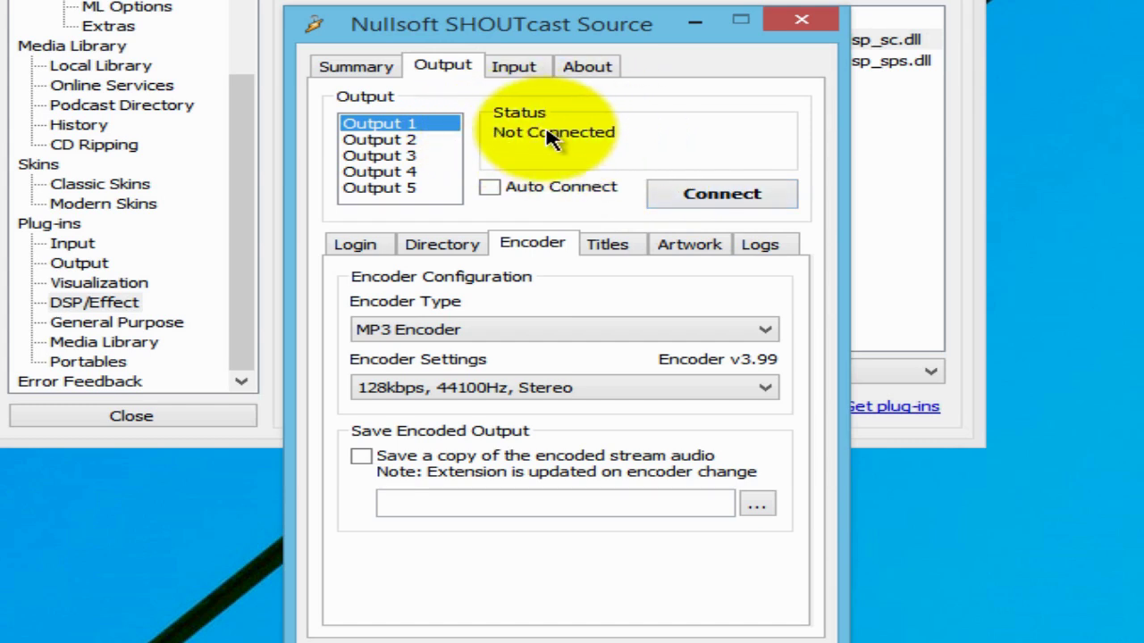
click(718, 203)
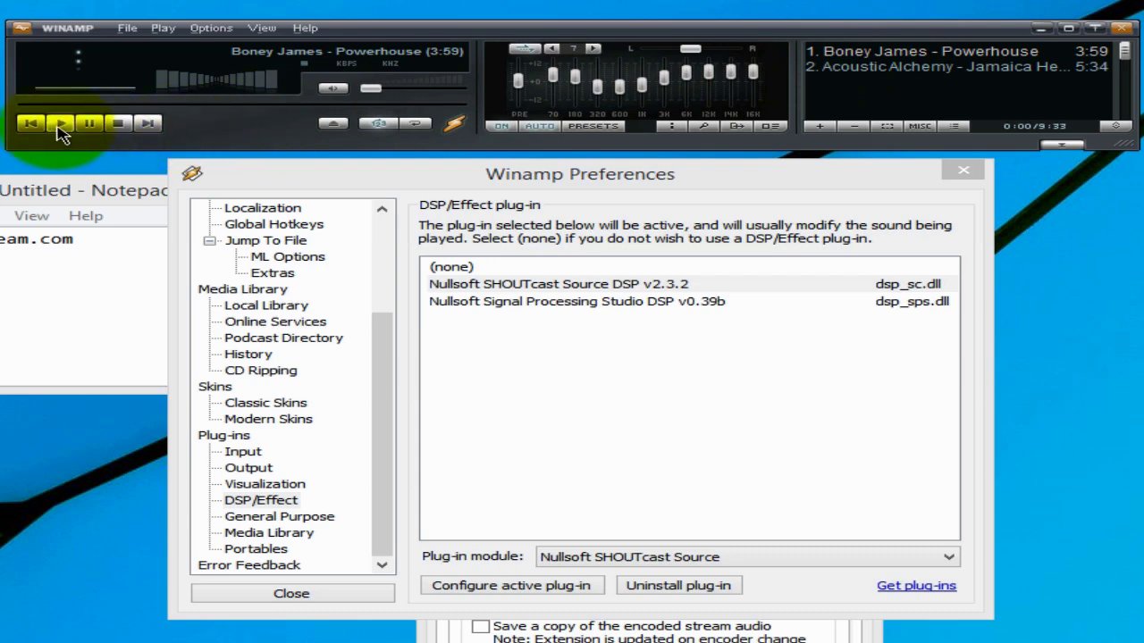
click(963, 170)
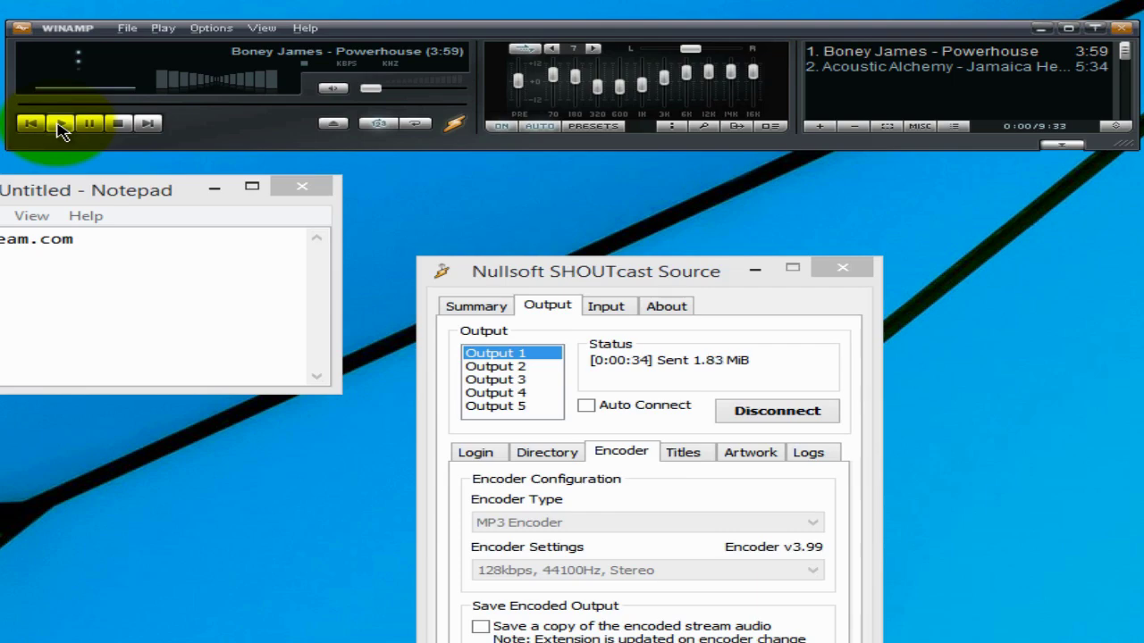
click(61, 129)
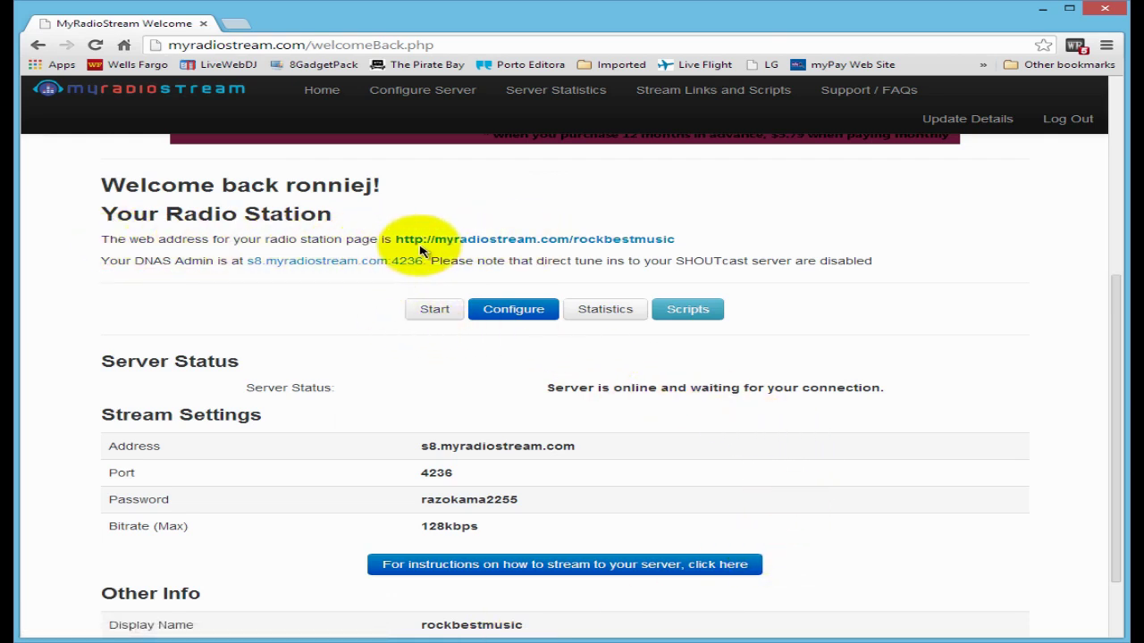
- Open the station's web page from the MyRadioStream account page and lower its player's volume, with the browser placed just below Winamp
click(458, 247)
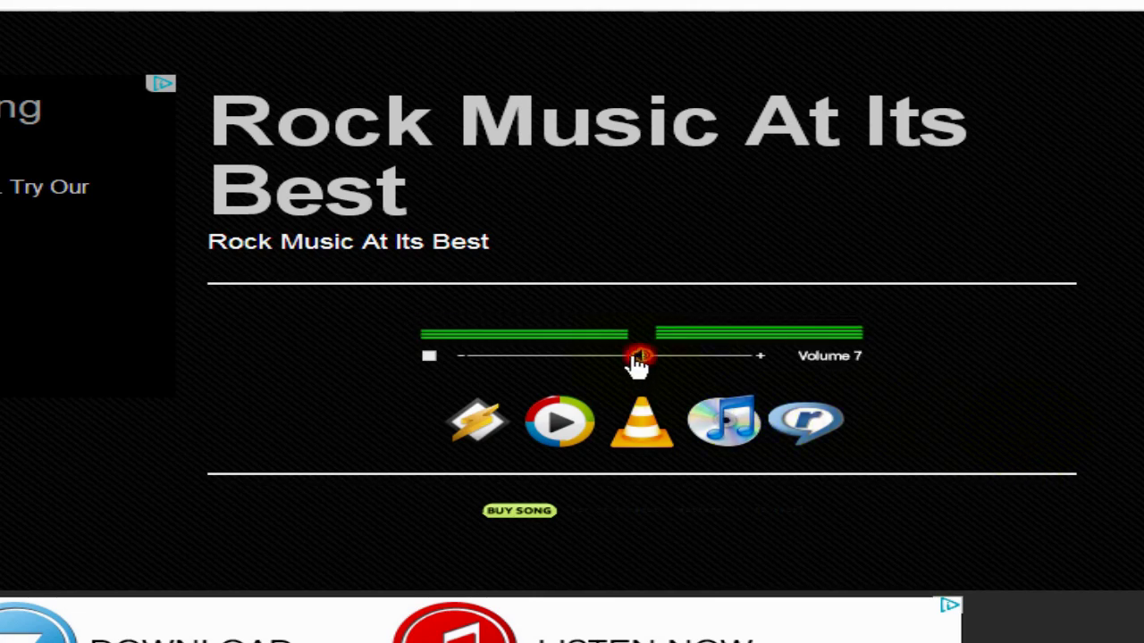
drag(601, 368, 544, 375)
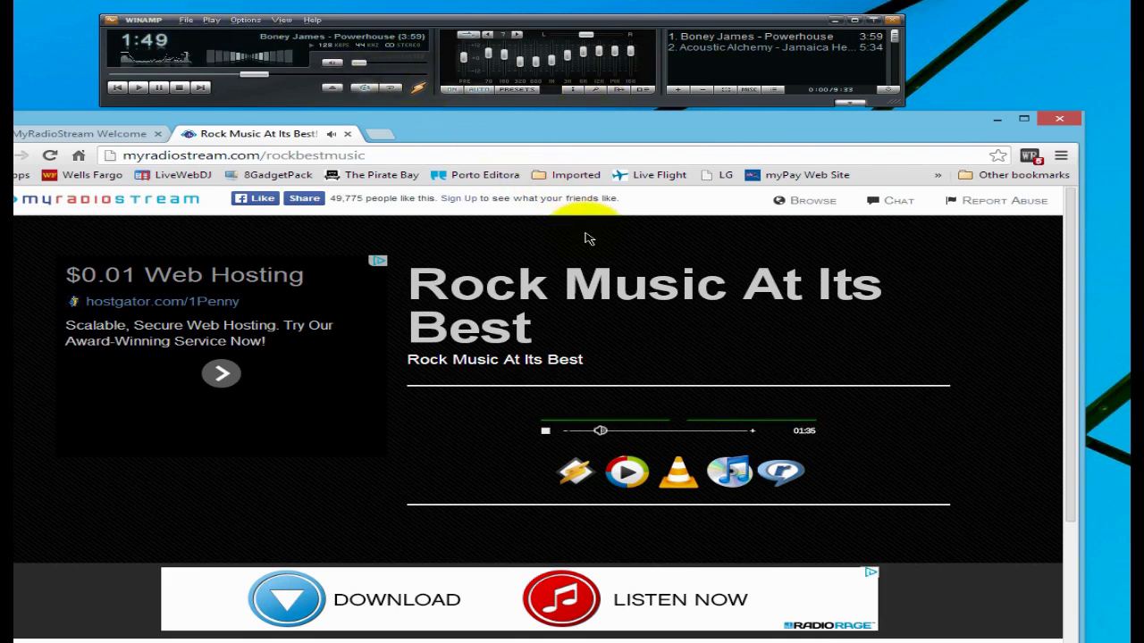
drag(565, 133, 572, 122)
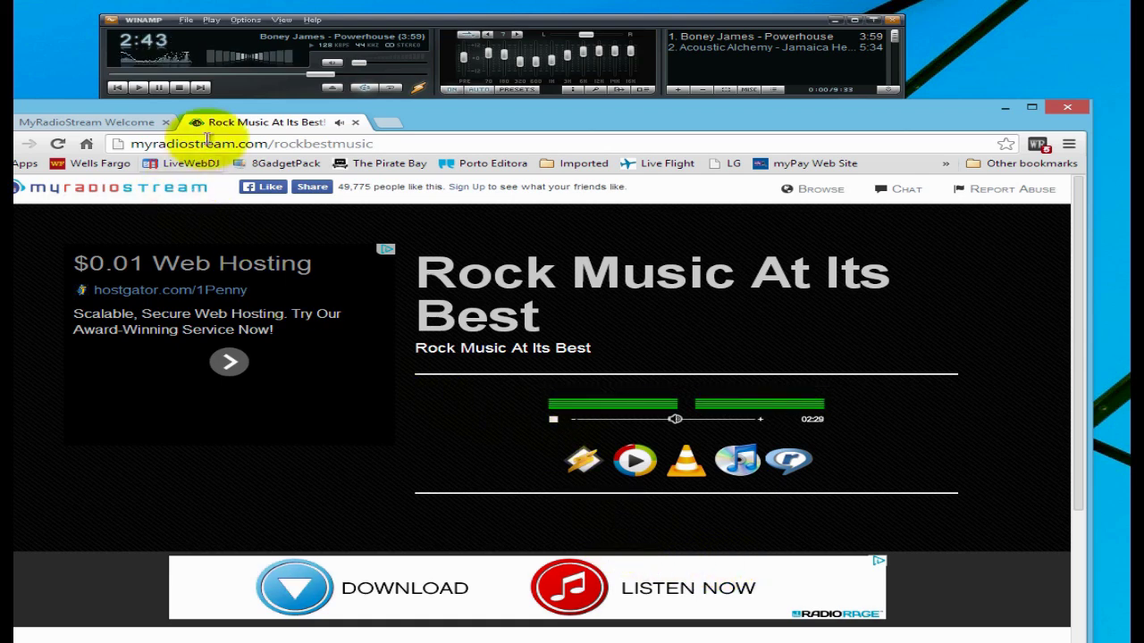
- Stop playback in Winamp and close the Nullsoft SHOUTcast Source window after viewing its input settings
click(179, 87)
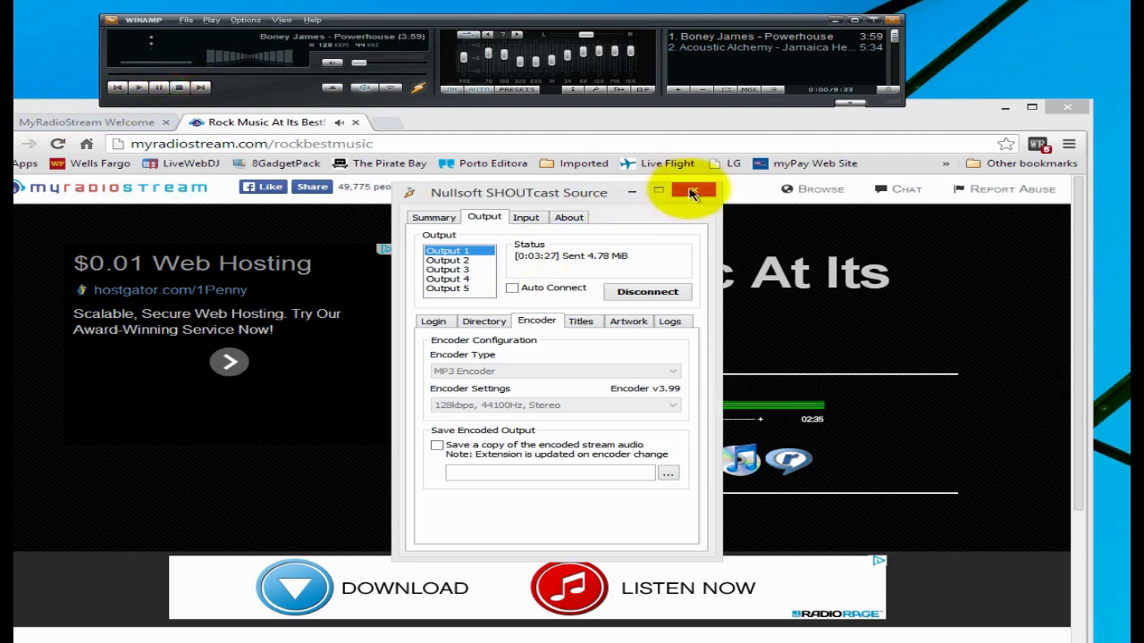
click(525, 217)
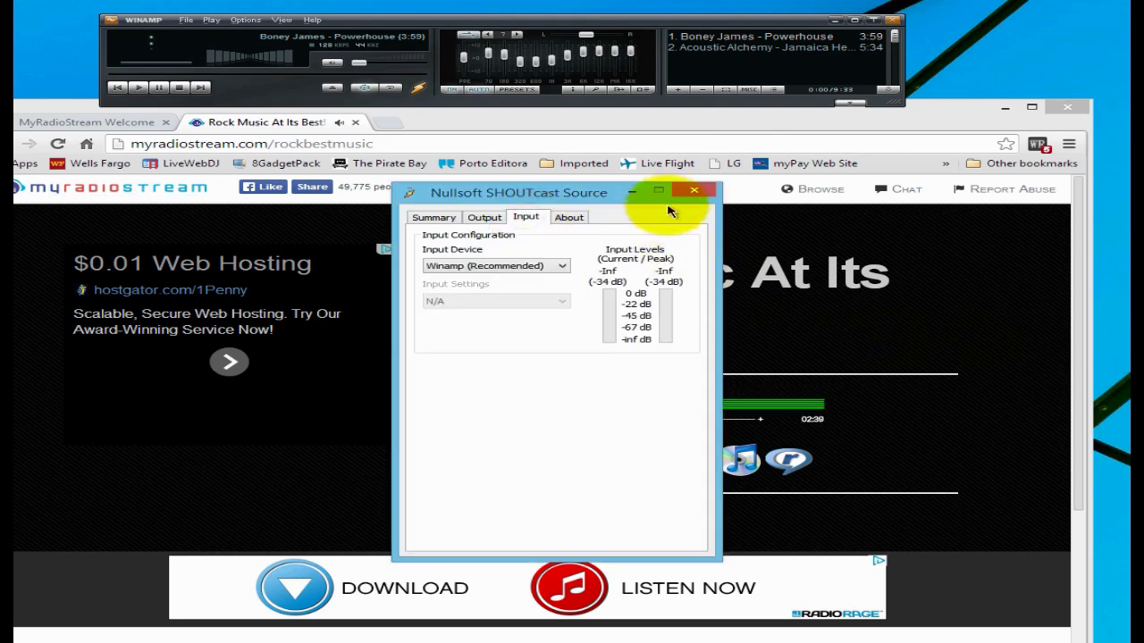
click(693, 193)
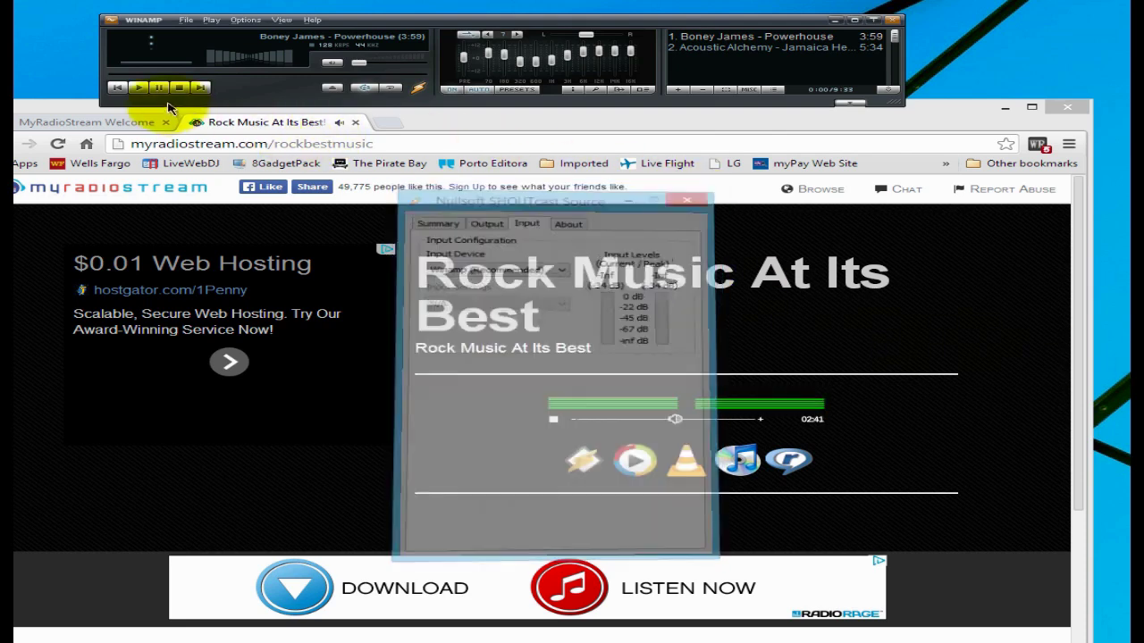